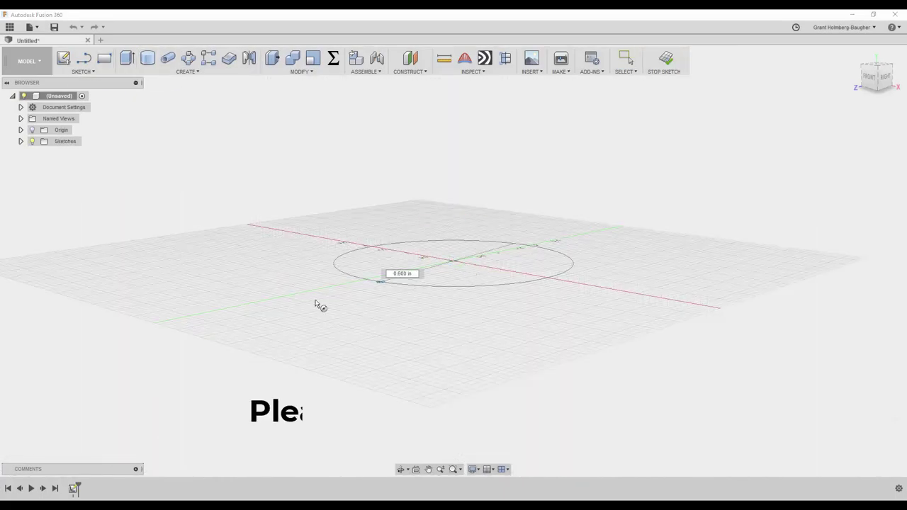
# Raise the extruded disc tabletop body 18 in above the ground grid.
pyautogui.write('8')
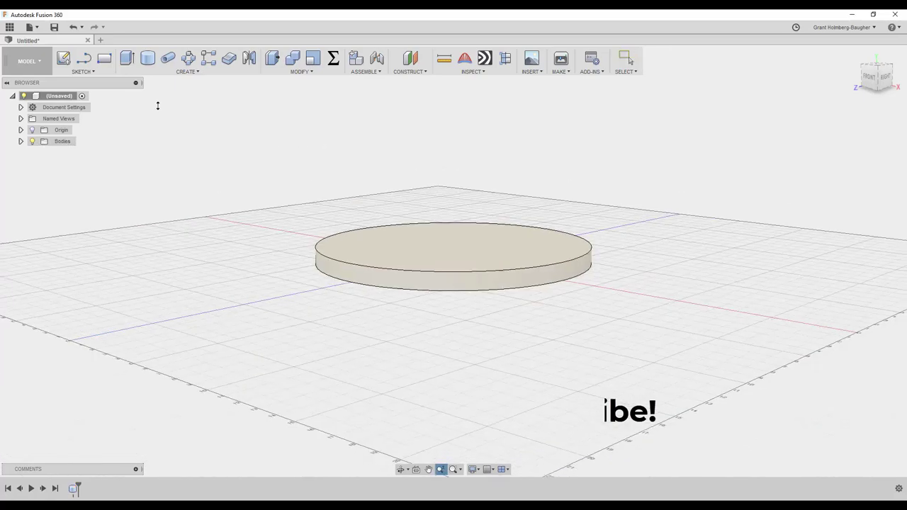
pyautogui.click(70, 153)
pyautogui.write('m')
pyautogui.write('8')
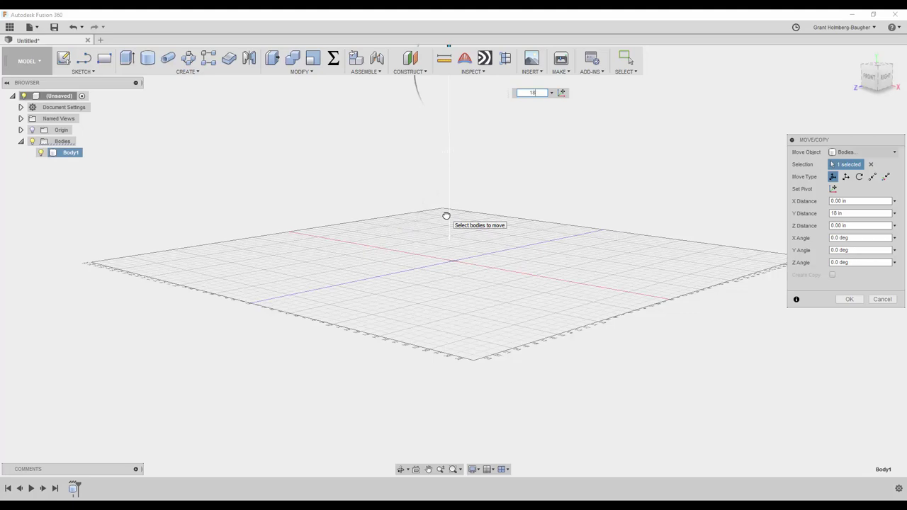
pyautogui.press('Return')
# Draw the Z-shaped leg polyline from the disc's underside to a foot at the table's centre.
pyautogui.press('l')
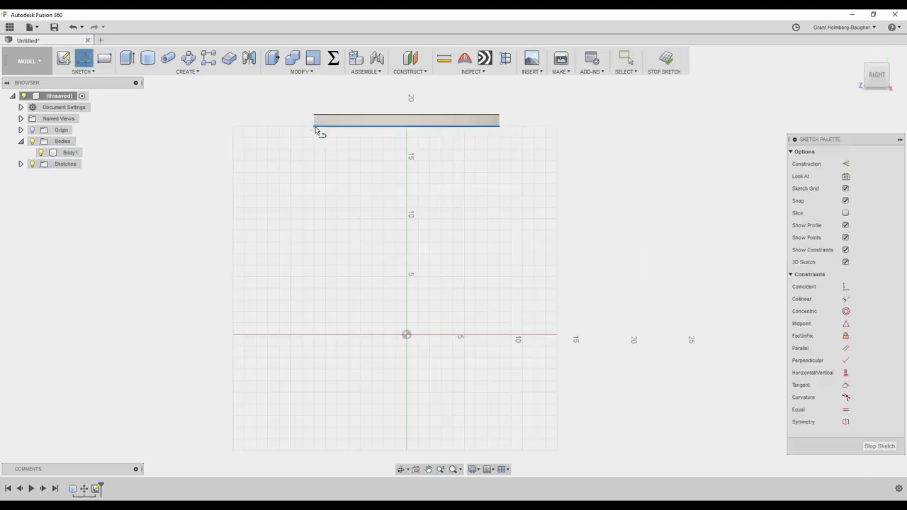
pyautogui.click(405, 126)
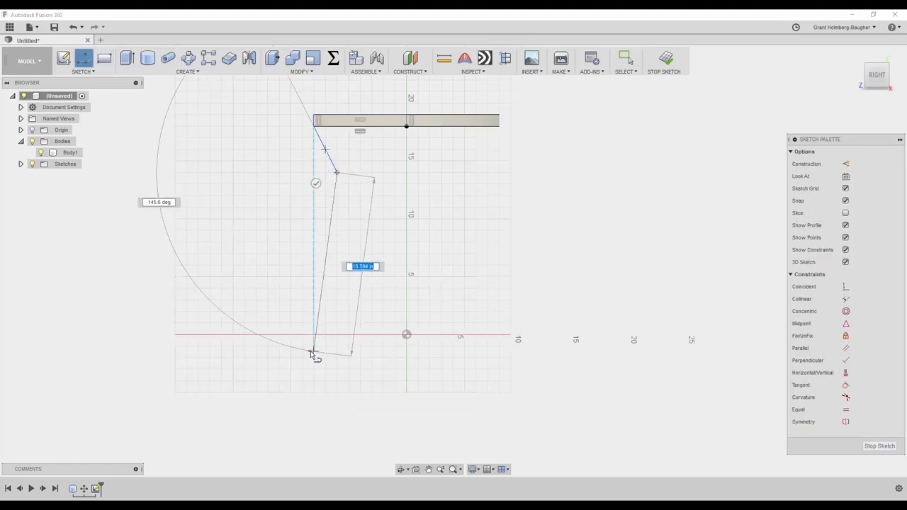
pyautogui.rightClick(313, 353)
pyautogui.click(406, 335)
pyautogui.click(510, 331)
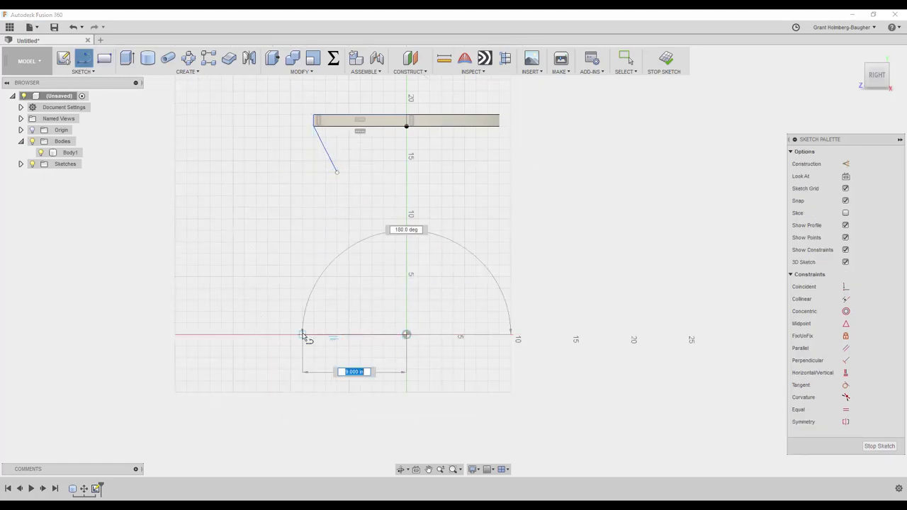
pyautogui.click(336, 360)
pyautogui.press('Escape')
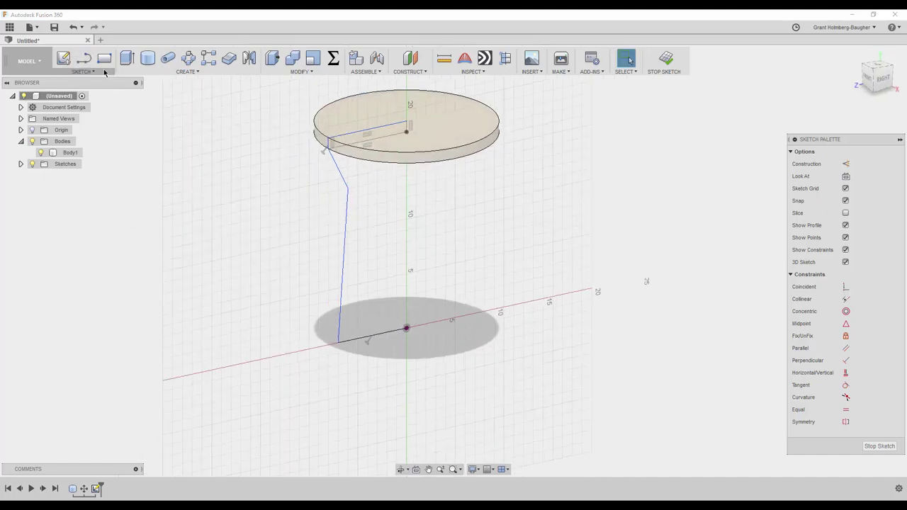
# Offset the leg line 0.5 in and close off the ends of the outline.
pyautogui.click(83, 71)
pyautogui.click(80, 243)
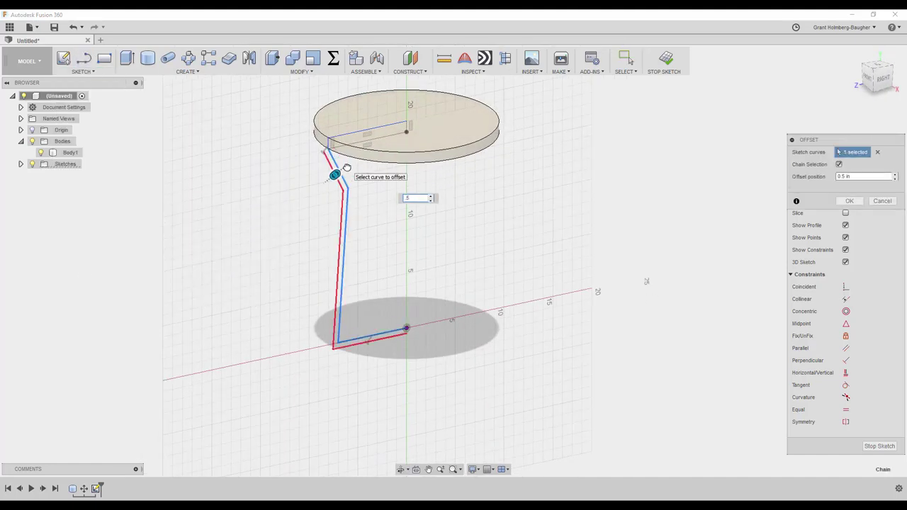
pyautogui.press('Return')
pyautogui.press('e')
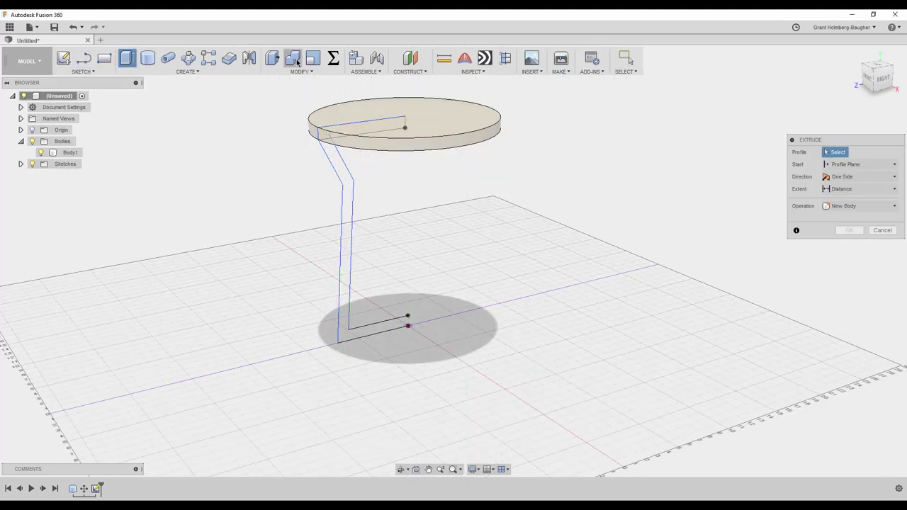
pyautogui.press('Escape')
pyautogui.hotkey('ctrl', 'z')
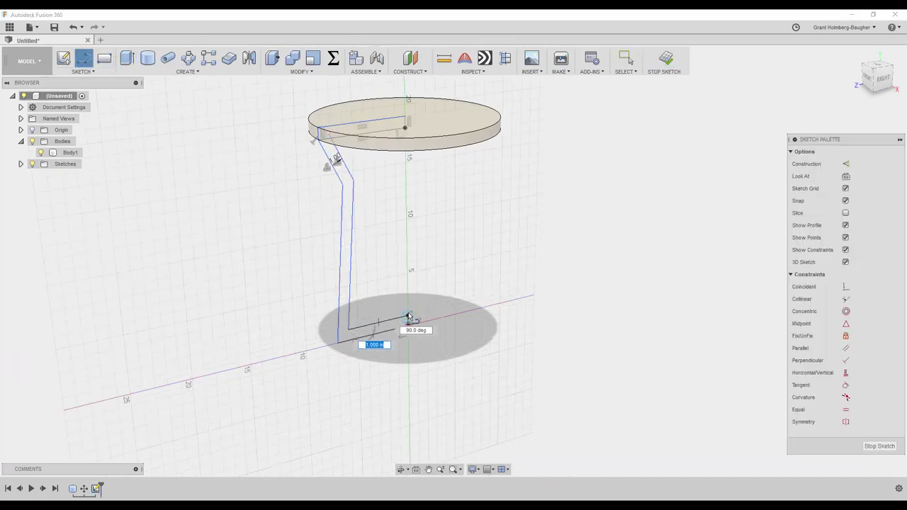
# Extrude the leg profile symmetrically as a new body.
pyautogui.press('Return')
pyautogui.press('e')
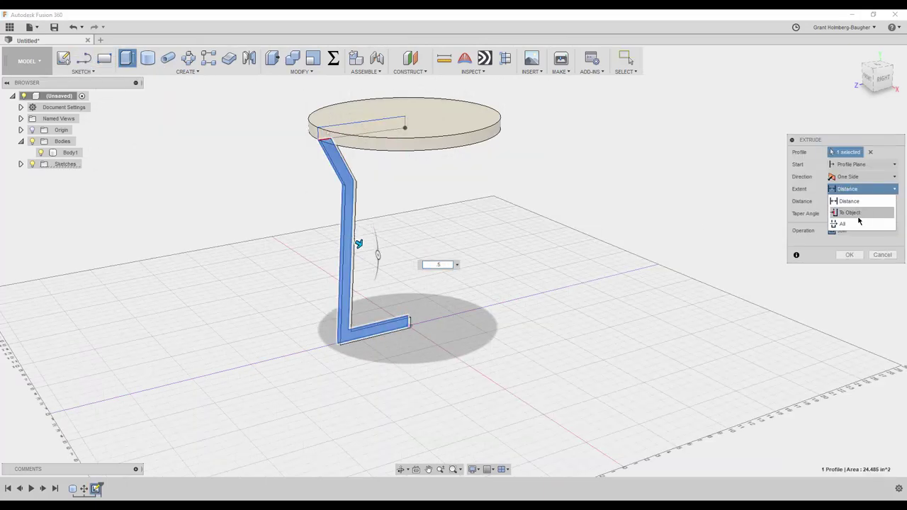
pyautogui.click(850, 213)
pyautogui.click(368, 126)
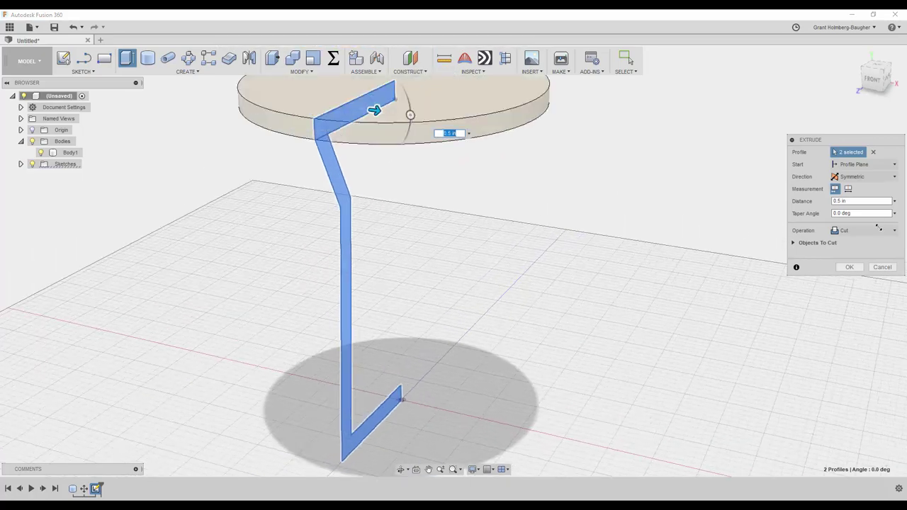
pyautogui.keyDown('shift'); pyautogui.moveTo(835, 267); pyautogui.dragTo(666, 266, button='middle'); pyautogui.keyUp('shift')
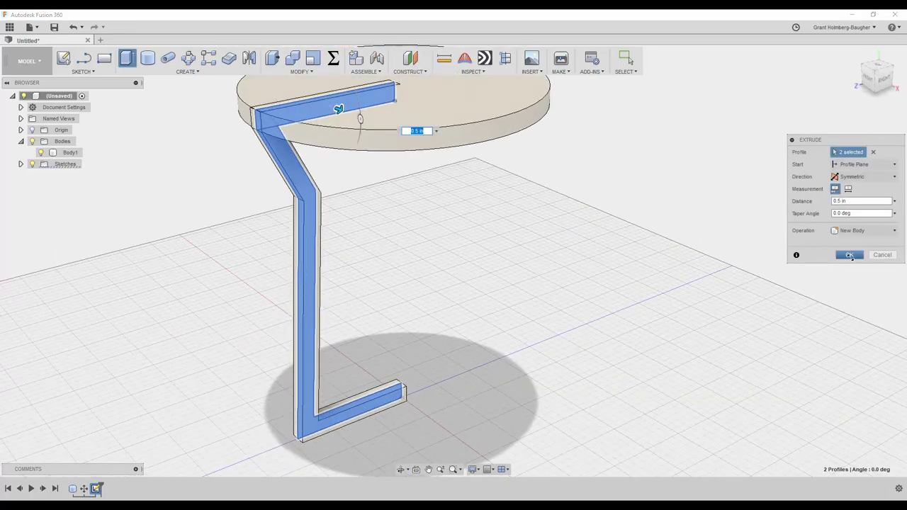
pyautogui.click(849, 256)
pyautogui.doubleClick(96, 488)
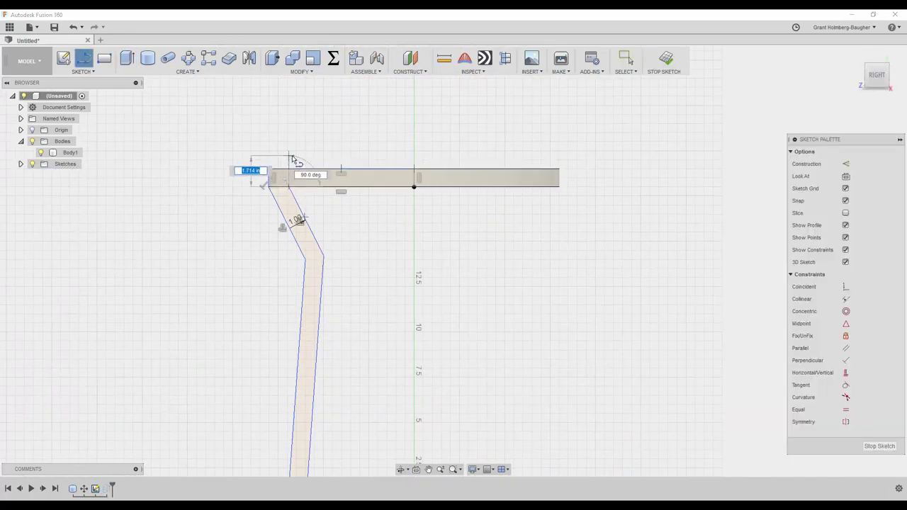
pyautogui.press('Return')
pyautogui.click(665, 59)
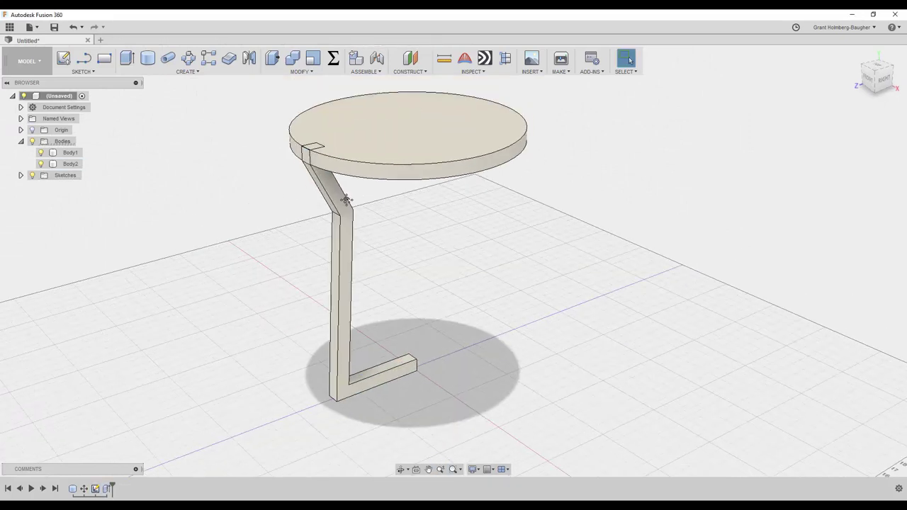
# Fillet the leg's upper bend edges with a 9.948 in radius.
pyautogui.hotkey('ctrl', 'z')
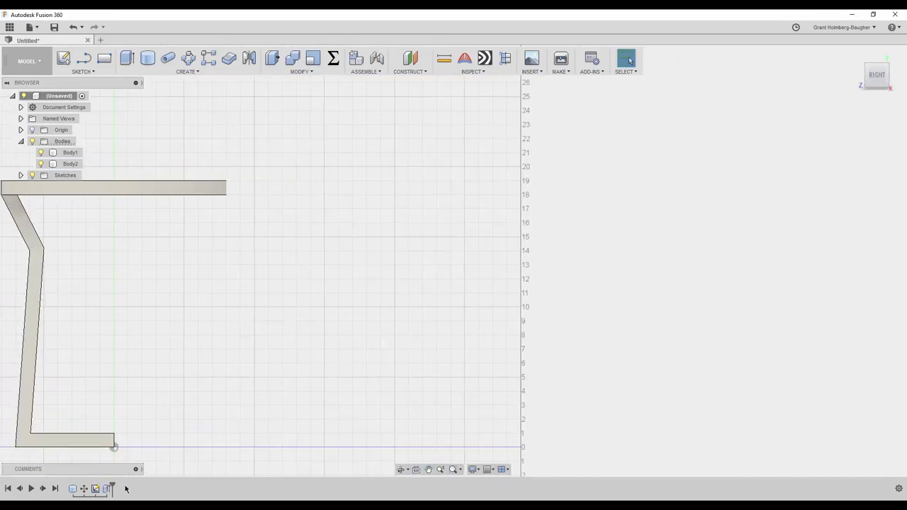
pyautogui.hotkey('ctrl', 'z')
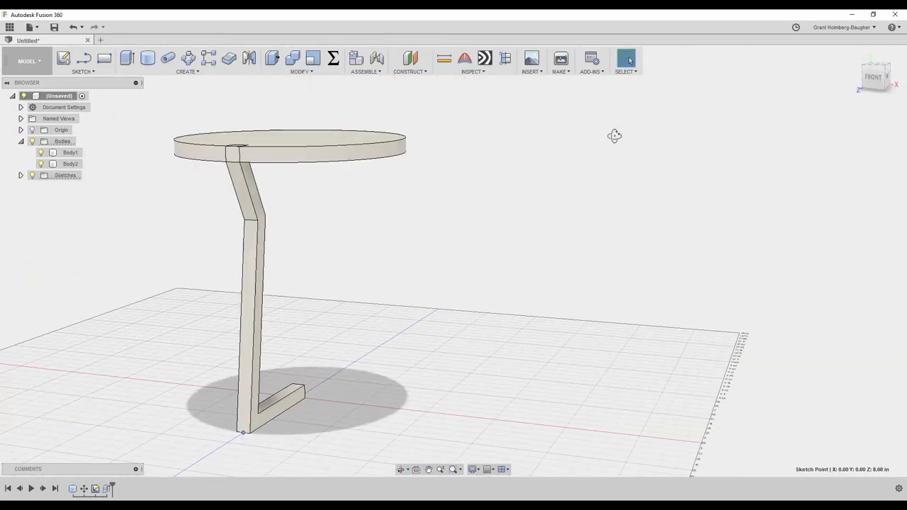
pyautogui.moveTo(176, 222); pyautogui.dragTo(191, 220)
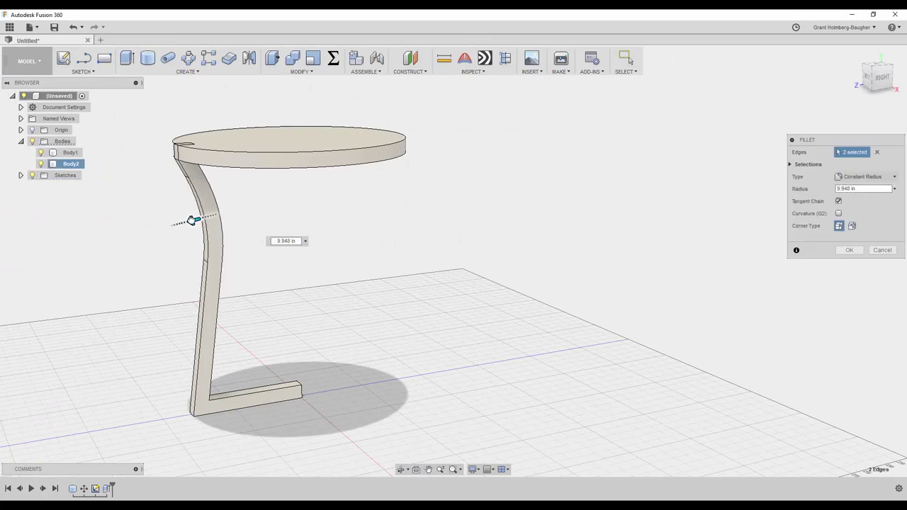
pyautogui.click(312, 216)
pyautogui.keyDown('shift'); pyautogui.moveTo(312, 216); pyautogui.dragTo(316, 217, button='middle'); pyautogui.keyUp('shift')
pyautogui.press('f')
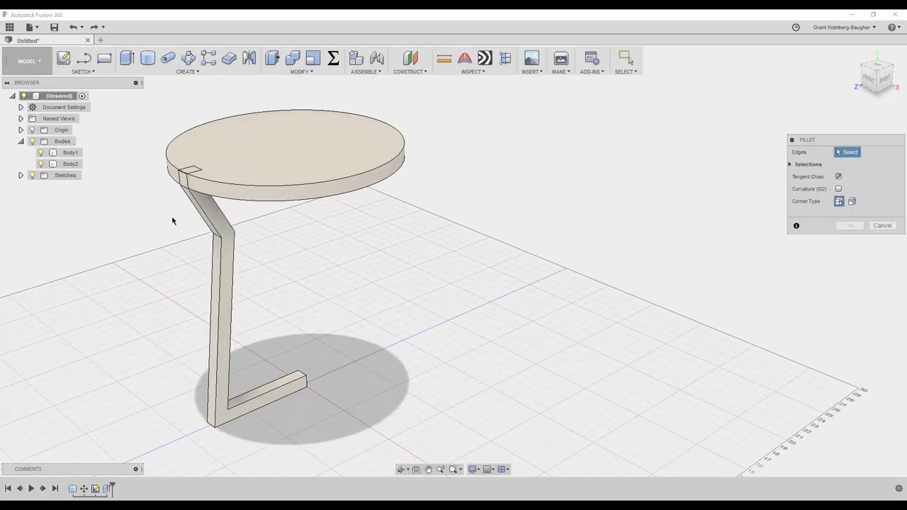
pyautogui.press('Return')
# Circular-pattern the leg around the centre axis and fillet each leg's bottom bend.
pyautogui.click(188, 58)
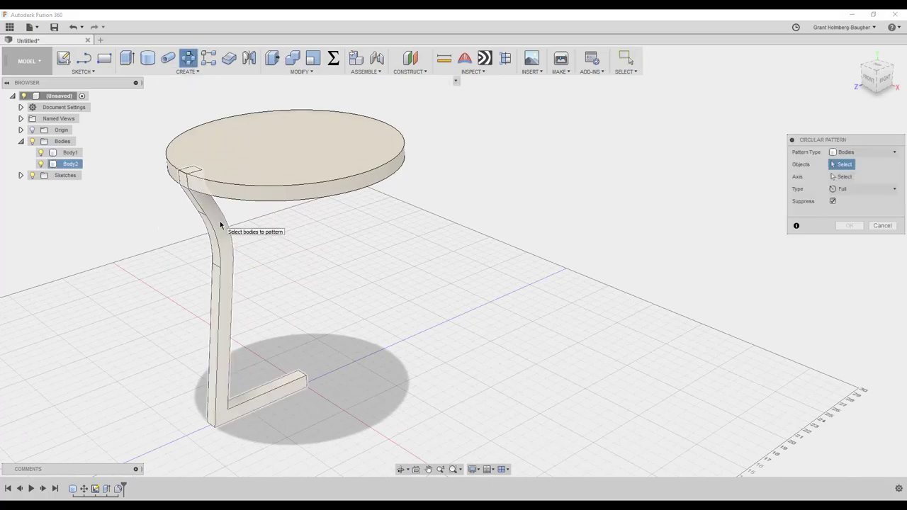
pyautogui.click(220, 225)
pyautogui.press('Return')
pyautogui.press('q')
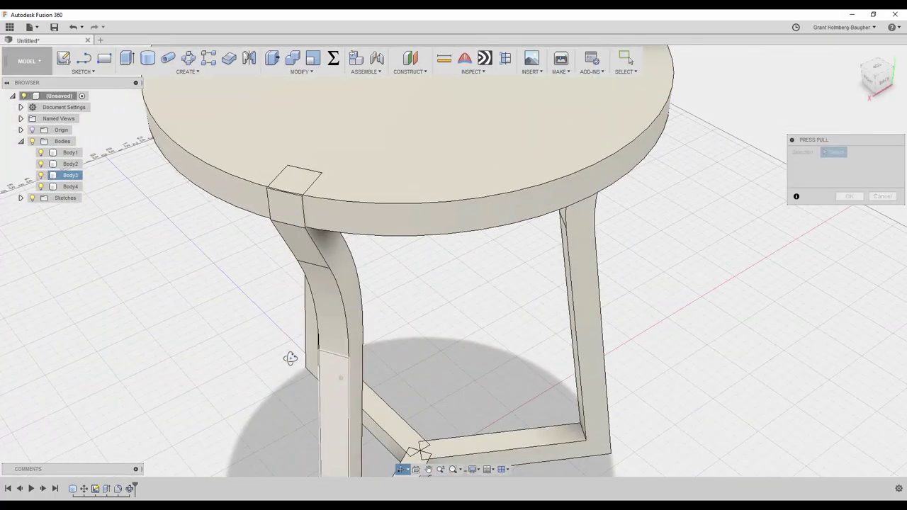
pyautogui.keyDown('shift'); pyautogui.moveTo(339, 327); pyautogui.dragTo(189, 287, button='middle'); pyautogui.keyUp('shift')
pyautogui.press('f')
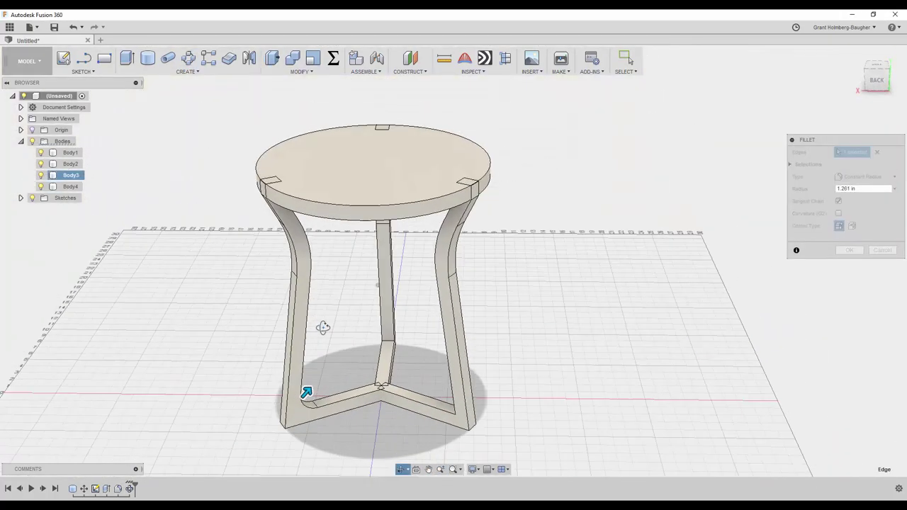
pyautogui.click(469, 385)
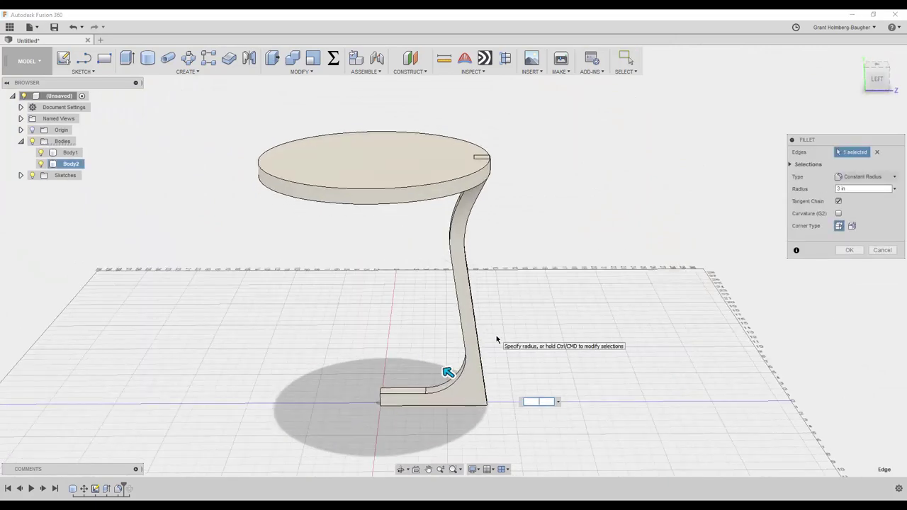
pyautogui.press('Return')
# Start a new sketch on the leg's side face in the side view.
pyautogui.click(82, 71)
pyautogui.click(78, 180)
pyautogui.click(467, 384)
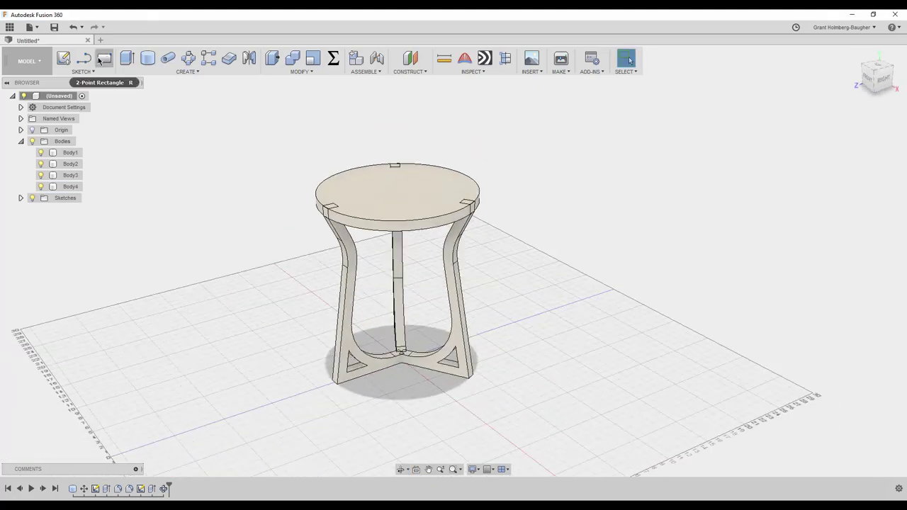
pyautogui.click(83, 71)
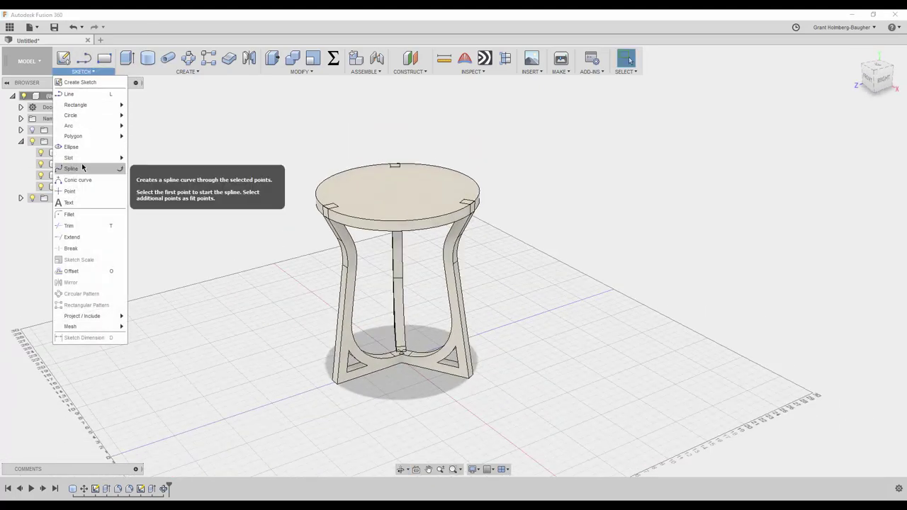
# Sketch a rectangle at the tabletop edge and round its top-left corner.
pyautogui.click(83, 58)
pyautogui.scroll(-3, 133, 106)
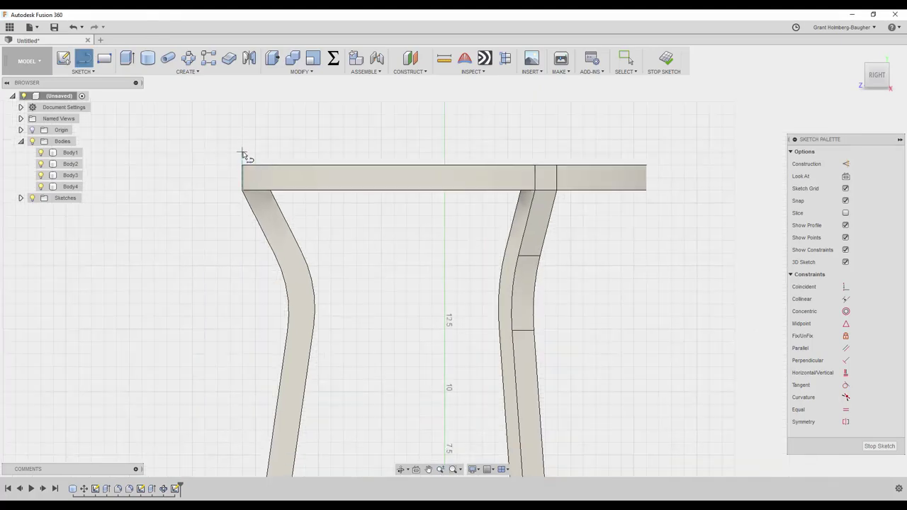
pyautogui.press('r')
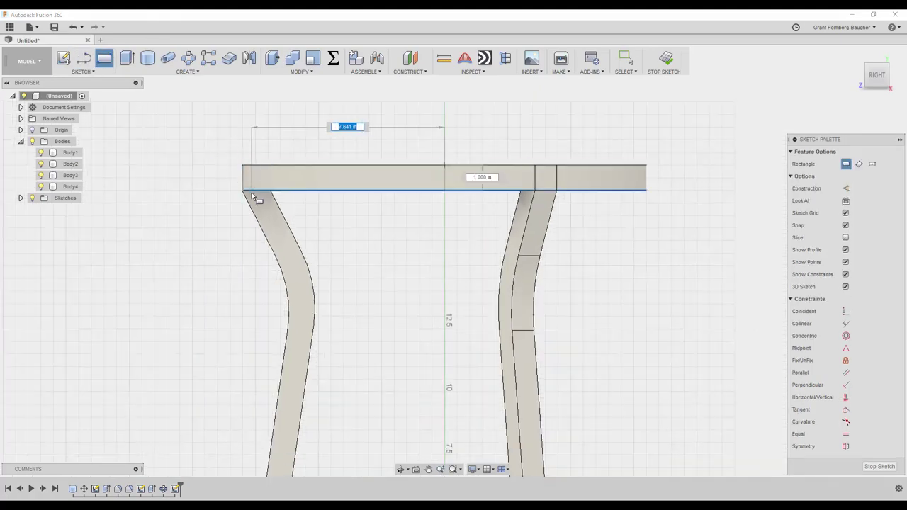
pyautogui.scroll(3, 253, 197)
pyautogui.click(89, 73)
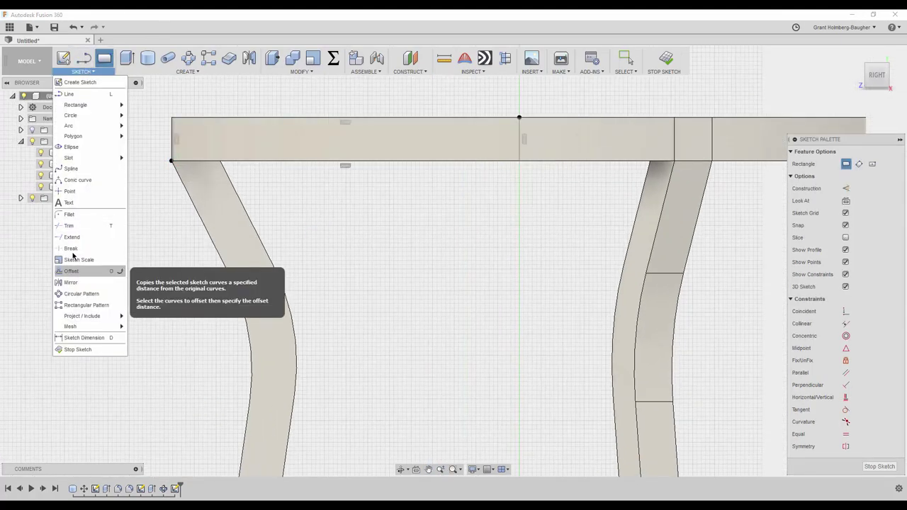
pyautogui.click(71, 270)
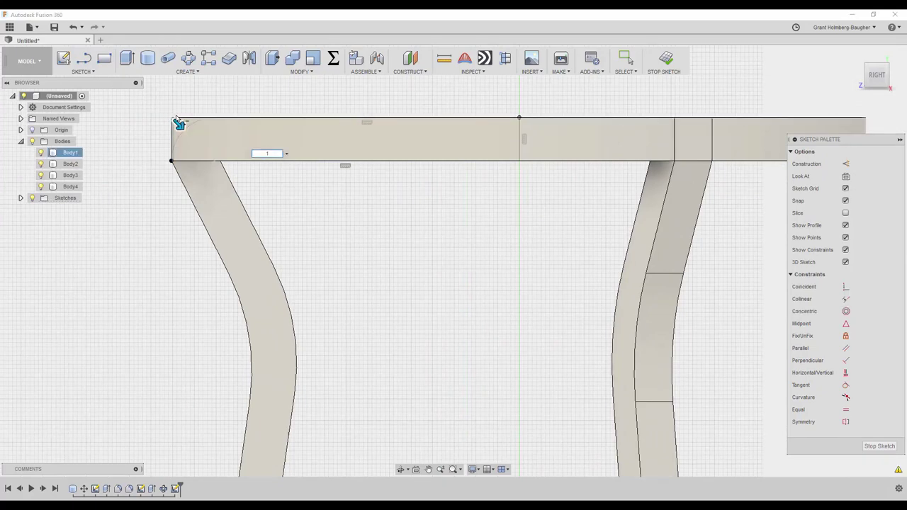
pyautogui.click(178, 122)
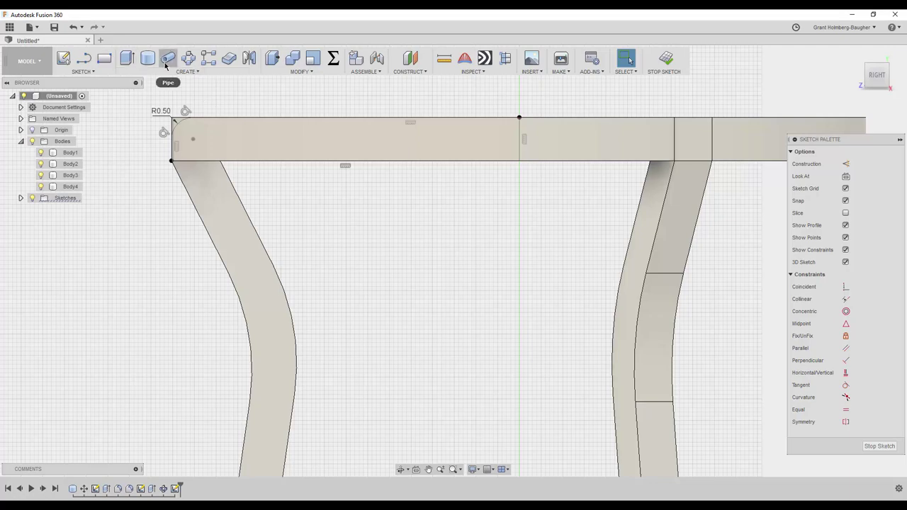
# Revolve the rounded profile around the centre axis to form the tabletop rim.
pyautogui.click(104, 58)
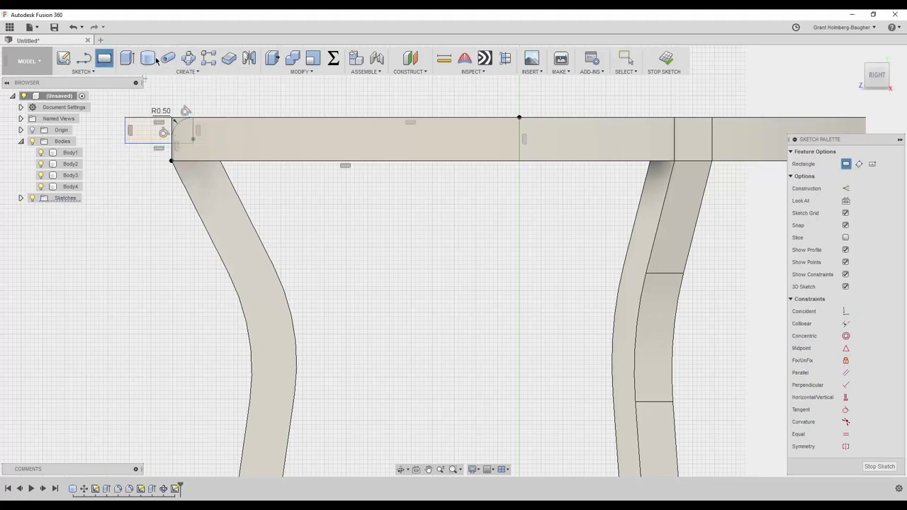
pyautogui.click(187, 72)
pyautogui.click(160, 116)
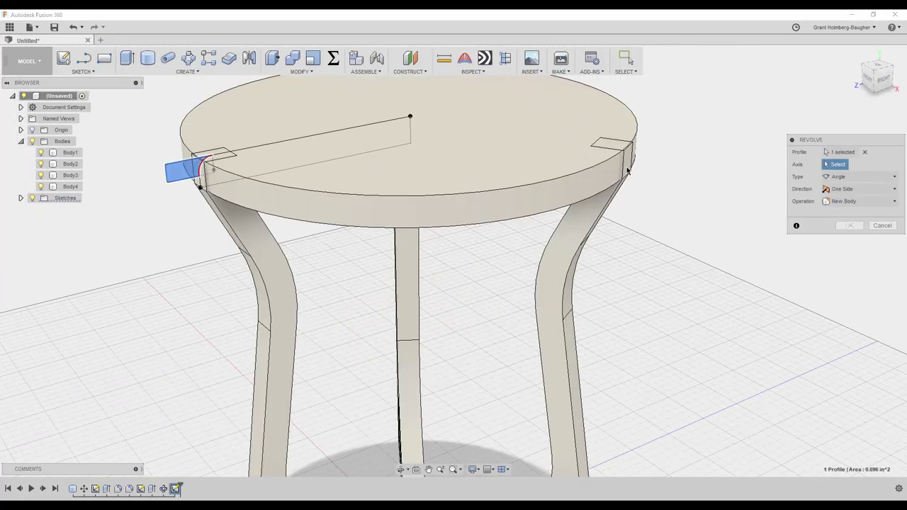
pyautogui.click(626, 170)
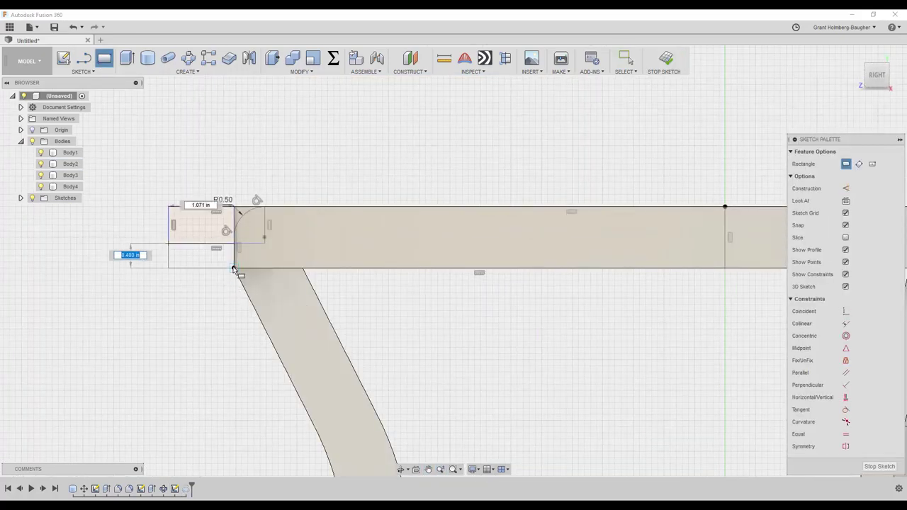
pyautogui.click(233, 269)
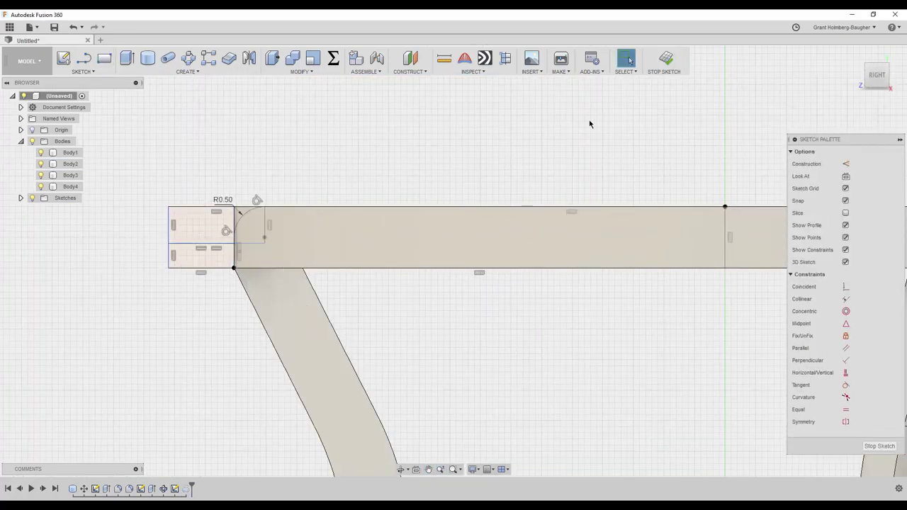
pyautogui.click(301, 71)
pyautogui.click(252, 323)
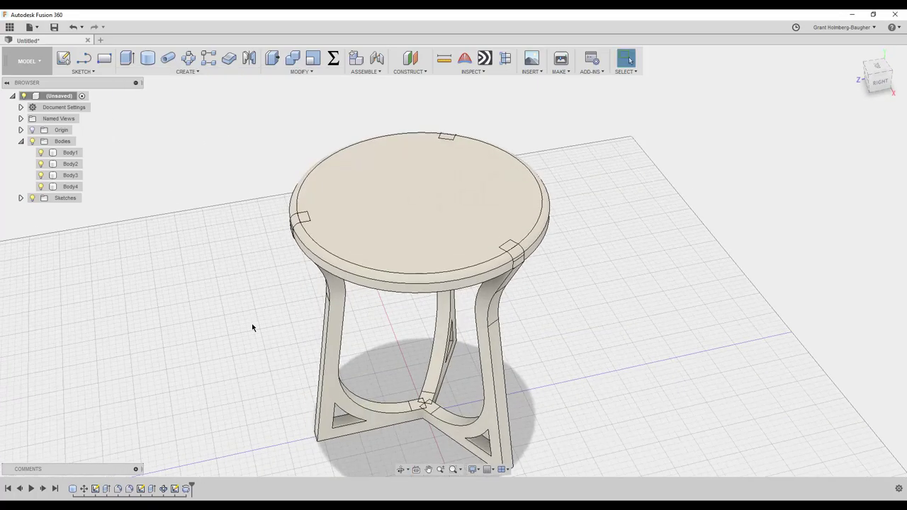
pyautogui.scroll(6, 252, 324)
pyautogui.scroll(3, 252, 325)
# Sketch a line on the base and repeat it in a circular pattern.
pyautogui.click(344, 360)
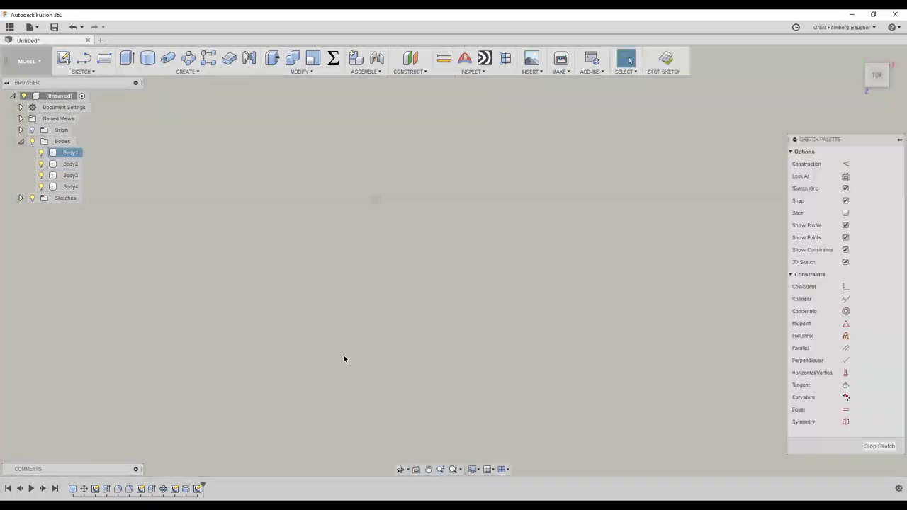
pyautogui.press('l')
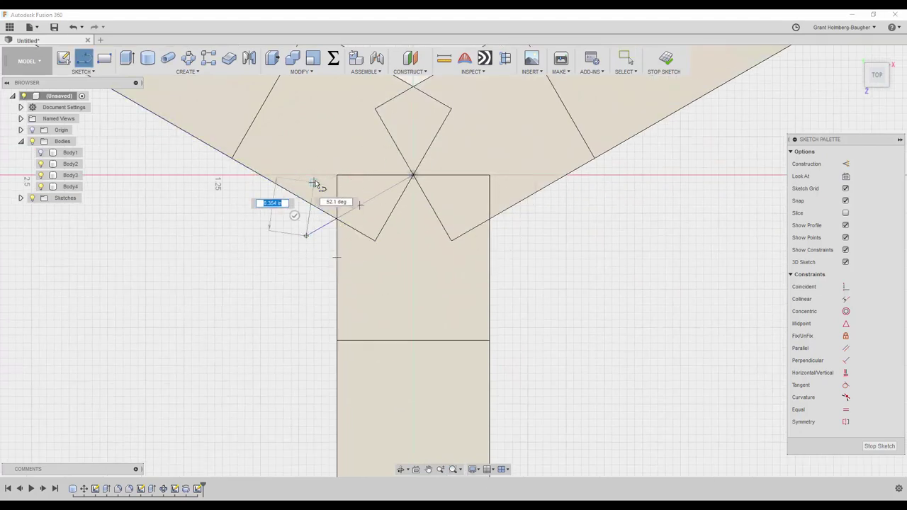
pyautogui.press('Escape')
pyautogui.click(83, 72)
pyautogui.click(78, 293)
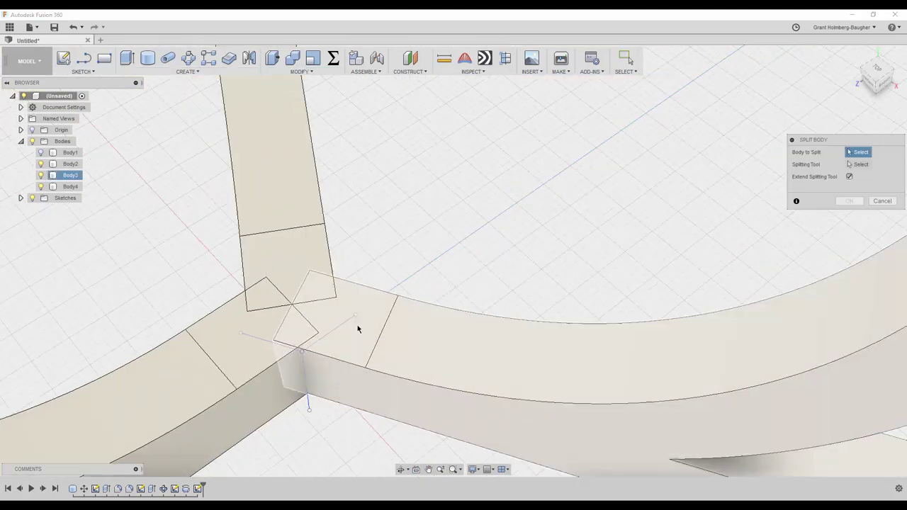
# Split the lower-left arm using the vertical arm as the splitting tool.
pyautogui.click(290, 354)
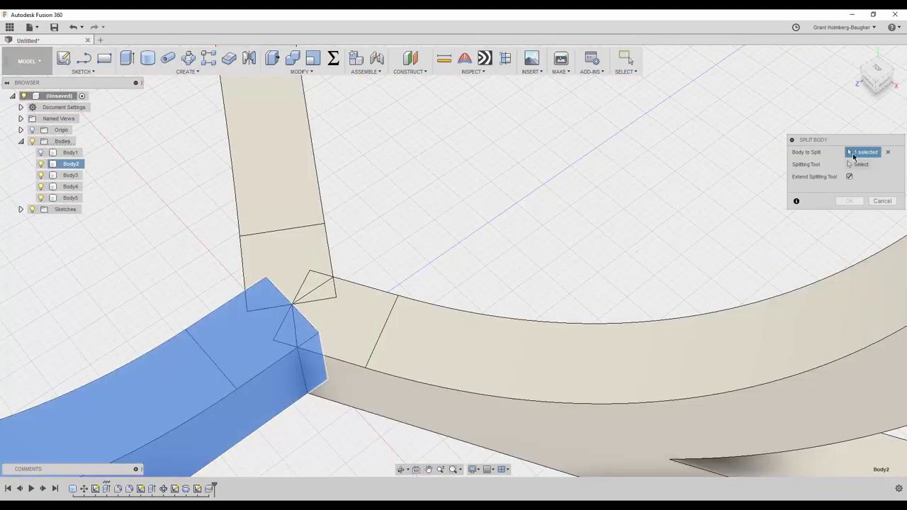
pyautogui.click(41, 254)
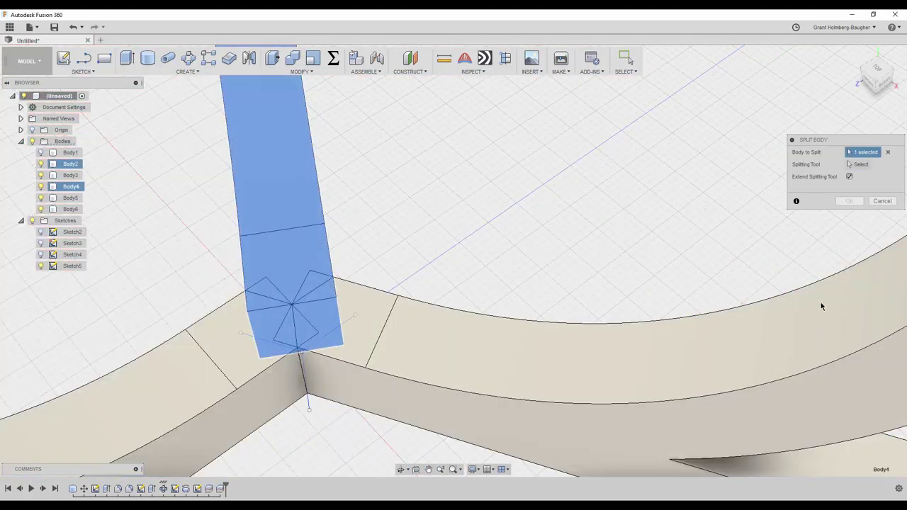
pyautogui.click(266, 340)
pyautogui.press('Return')
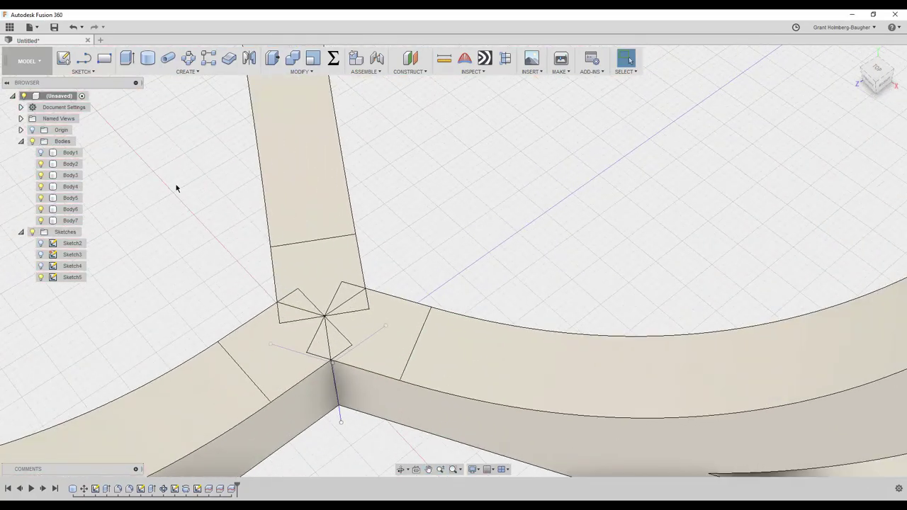
# Draw a closed hexagon outline in Sketch6 at the arms' junction.
pyautogui.click(150, 59)
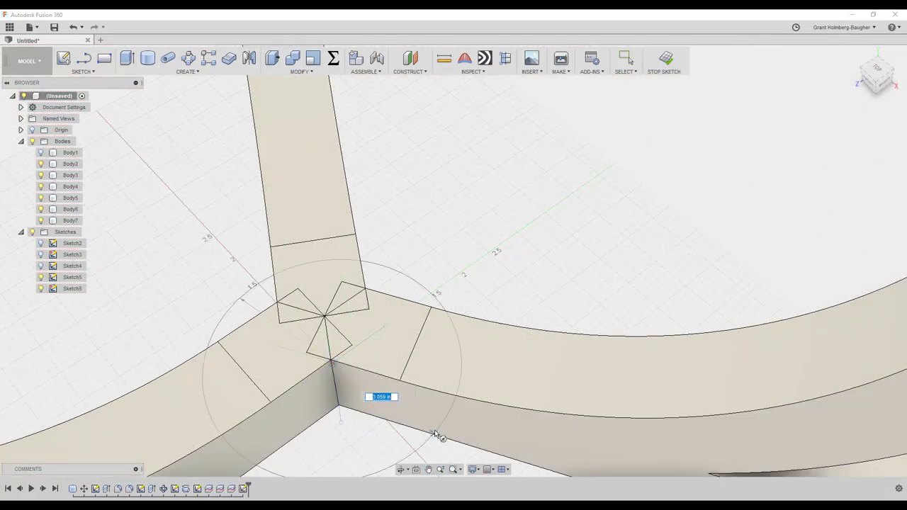
pyautogui.press('Escape')
pyautogui.press('l')
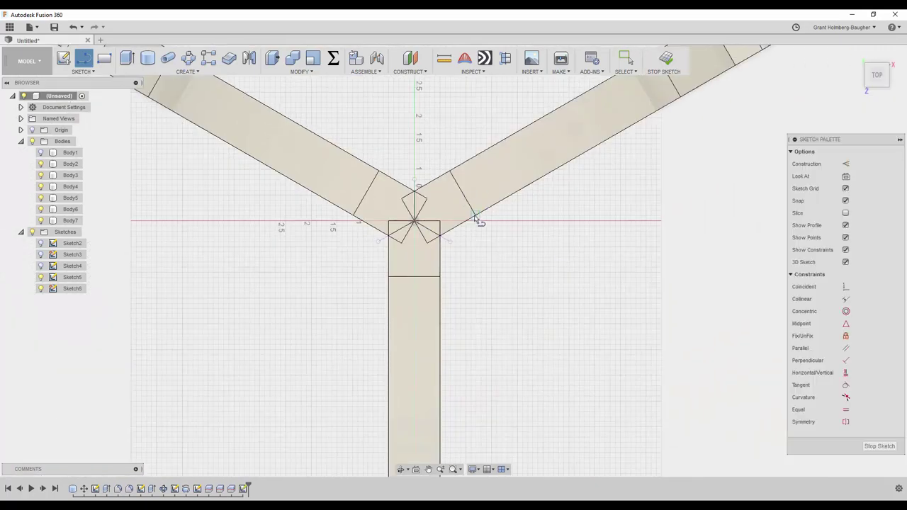
pyautogui.click(474, 215)
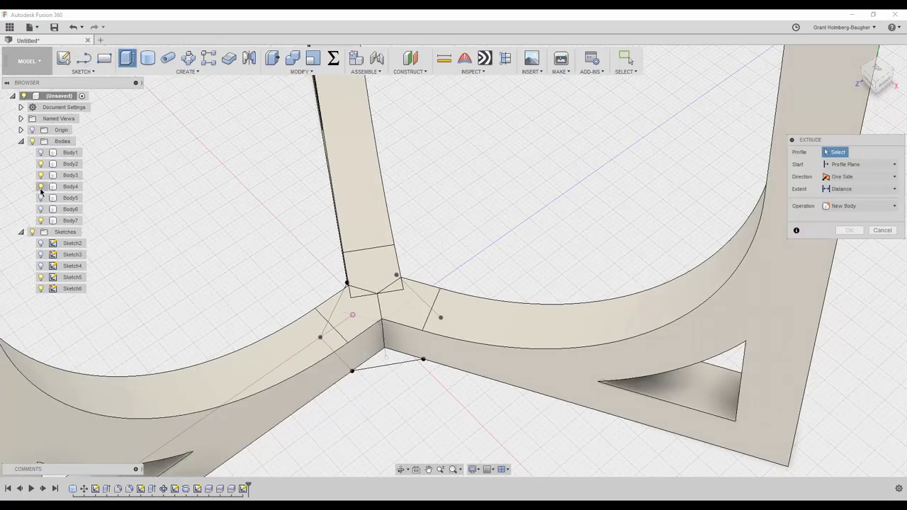
pyautogui.click(40, 187)
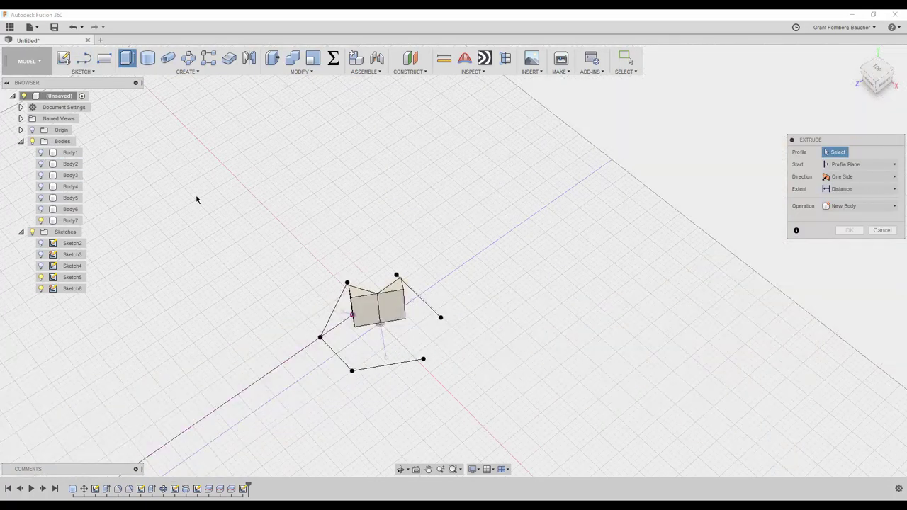
pyautogui.doubleClick(209, 490)
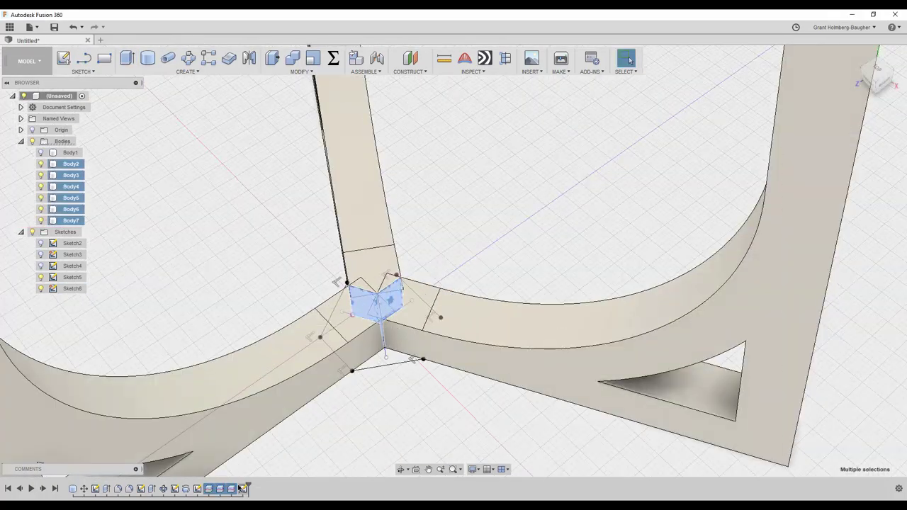
pyautogui.rightClick(220, 488)
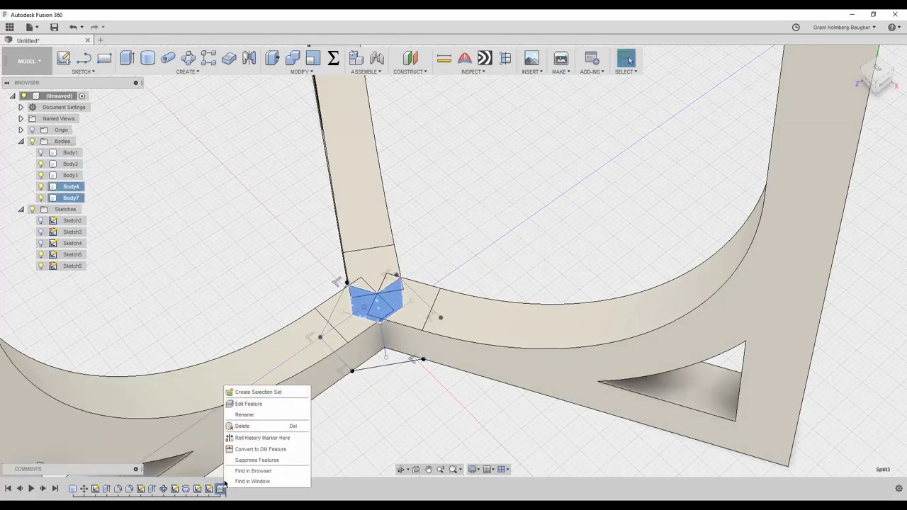
pyautogui.click(244, 401)
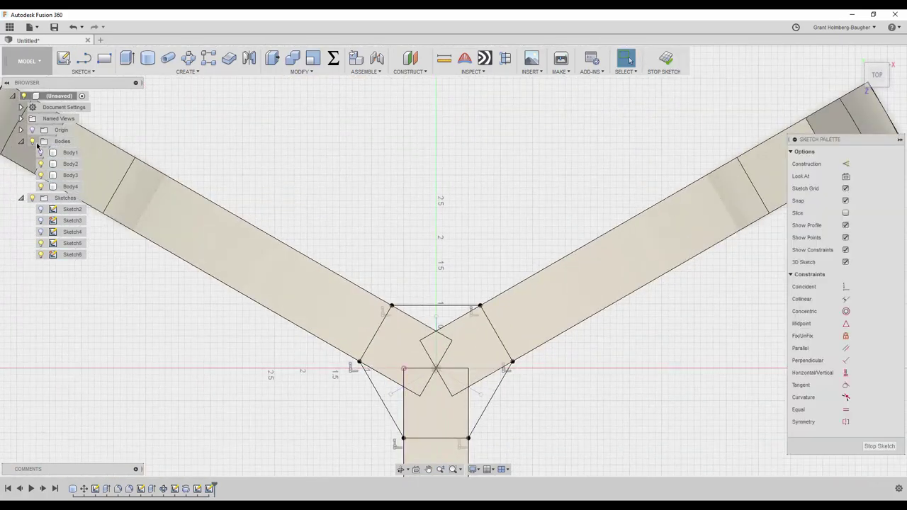
pyautogui.click(33, 142)
pyautogui.press('l')
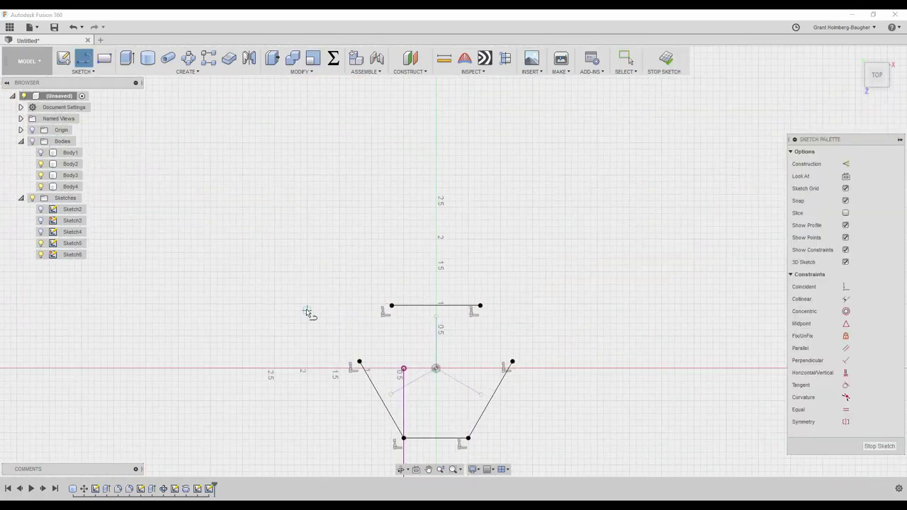
pyautogui.click(514, 362)
pyautogui.click(664, 60)
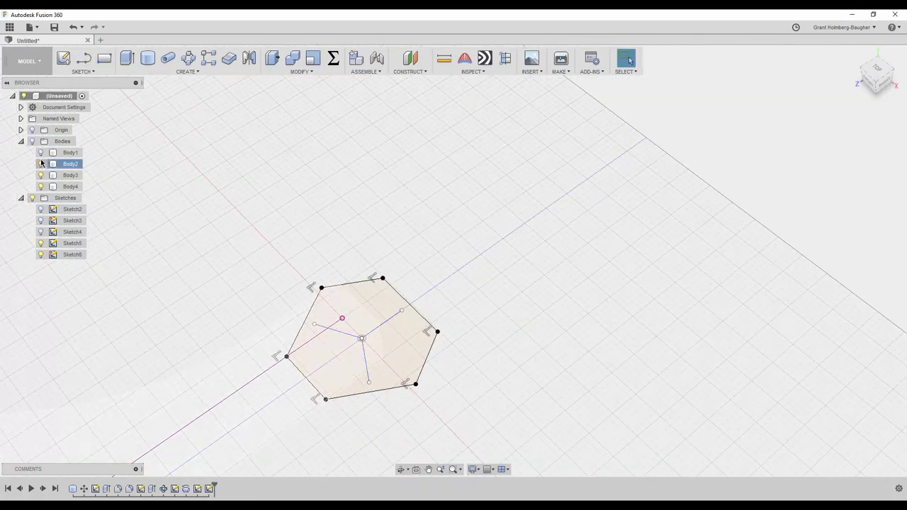
pyautogui.click(31, 142)
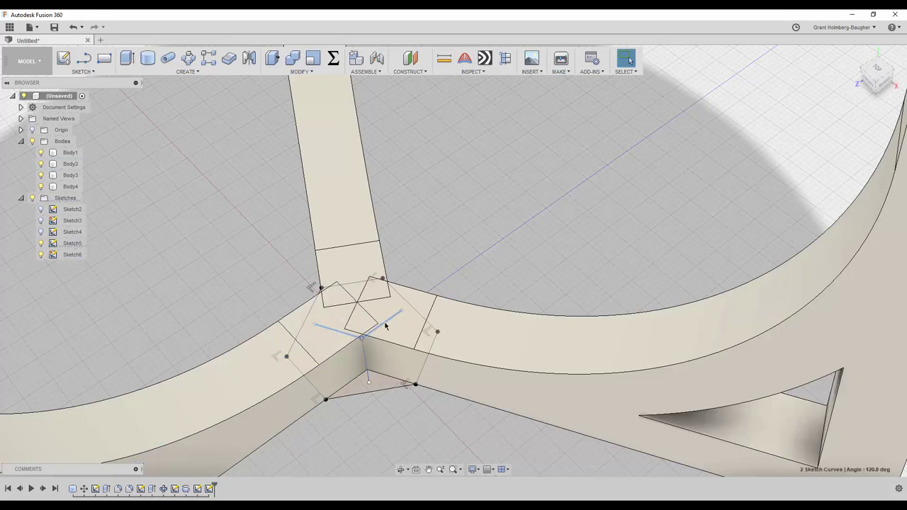
# Rotate the three junction sketch lines about 33 degrees with Move/Copy.
pyautogui.moveTo(494, 226); pyautogui.dragTo(369, 340)
pyautogui.rightClick(362, 368)
pyautogui.click(374, 417)
pyautogui.moveTo(425, 297); pyautogui.dragTo(400, 283)
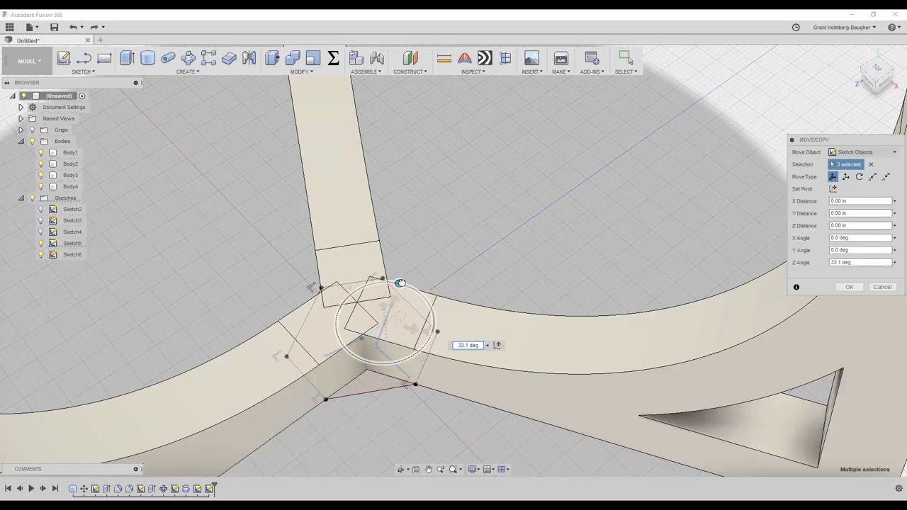
pyautogui.click(871, 165)
pyautogui.click(413, 270)
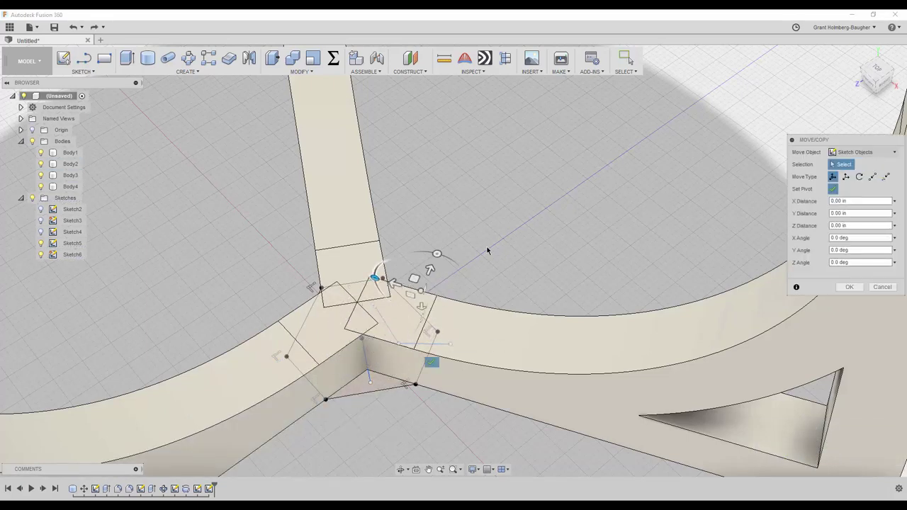
pyautogui.press('Escape')
pyautogui.rightClick(364, 362)
pyautogui.click(366, 330)
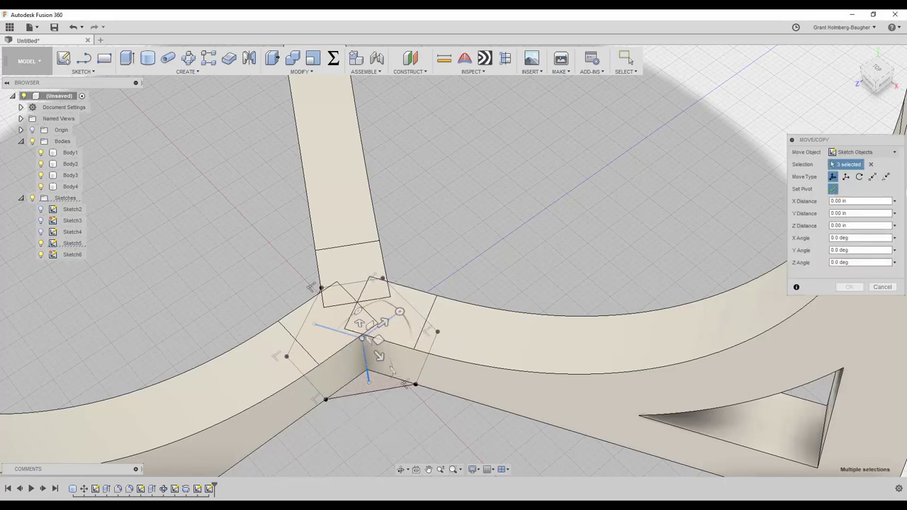
pyautogui.press('Return')
pyautogui.press('q')
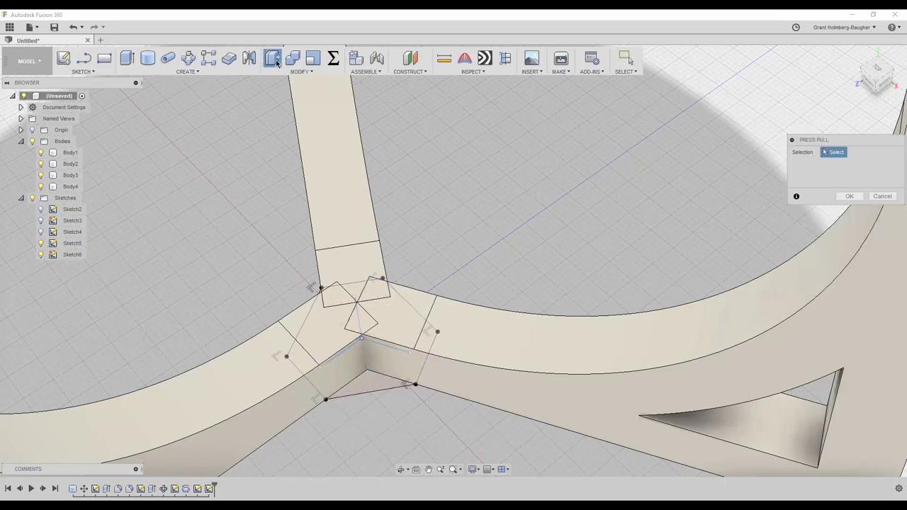
pyautogui.click(356, 319)
# Cut the hexagon hub 1.491 in into the base, then begin splitting the tabletop body.
pyautogui.moveTo(357, 319); pyautogui.dragTo(528, 200)
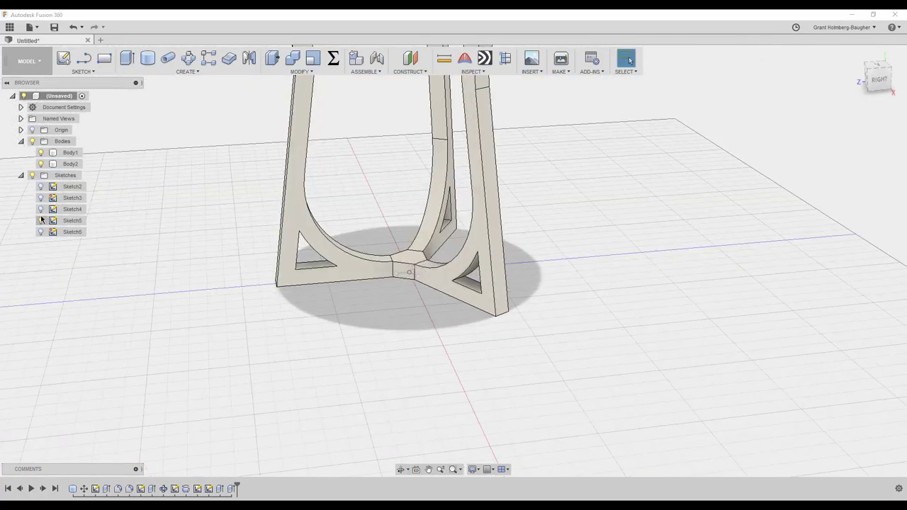
pyautogui.moveTo(378, 188)
pyautogui.keyDown('shift'); pyautogui.mouseDown(button='middle')
pyautogui.moveTo(196, 310)
pyautogui.moveTo(187, 287)
pyautogui.moveTo(192, 313)
pyautogui.moveTo(141, 291)
pyautogui.mouseUp(button='middle'); pyautogui.keyUp('shift')
pyautogui.scroll(3, 141, 167)
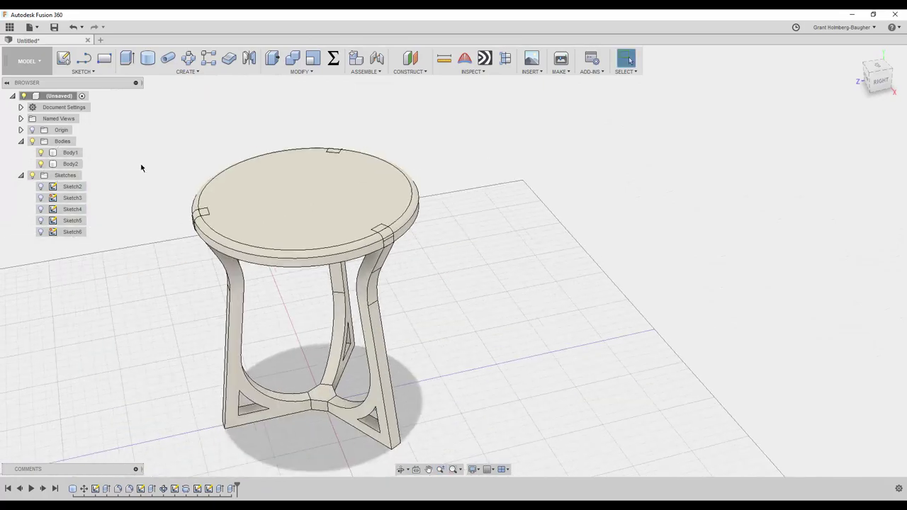
pyautogui.click(301, 72)
pyautogui.click(283, 194)
pyautogui.click(304, 198)
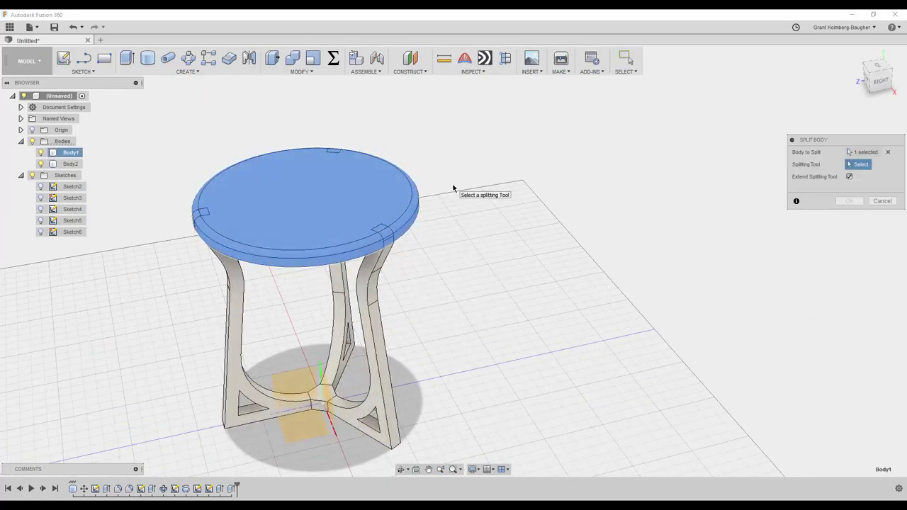
pyautogui.scroll(3, 569, 214)
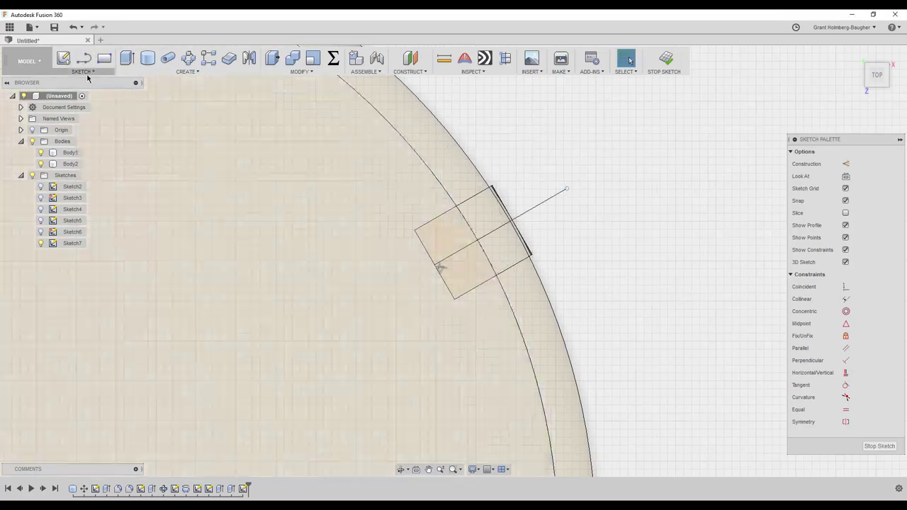
# Offset the notch line 0.039 in and mirror it across the tabletop rim.
pyautogui.click(83, 71)
pyautogui.click(81, 270)
pyautogui.click(474, 244)
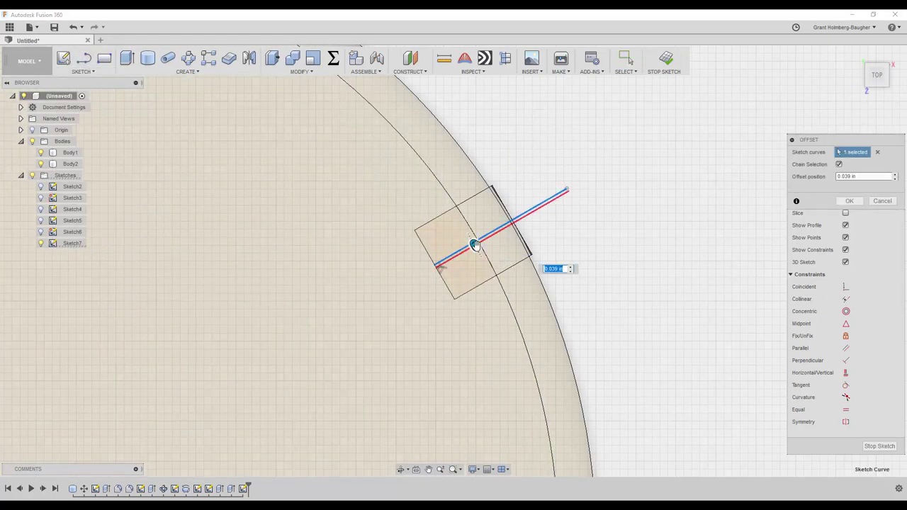
pyautogui.press('Return')
pyautogui.click(83, 72)
pyautogui.click(82, 280)
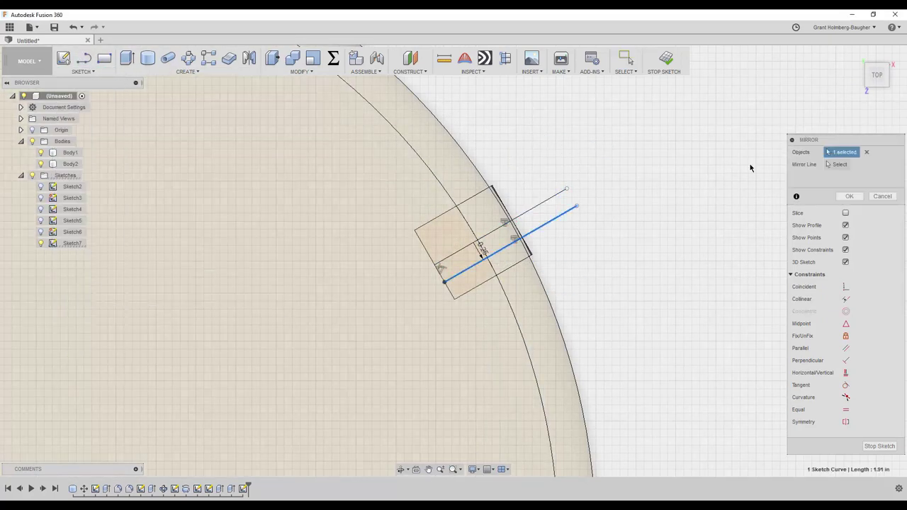
pyautogui.press('Return')
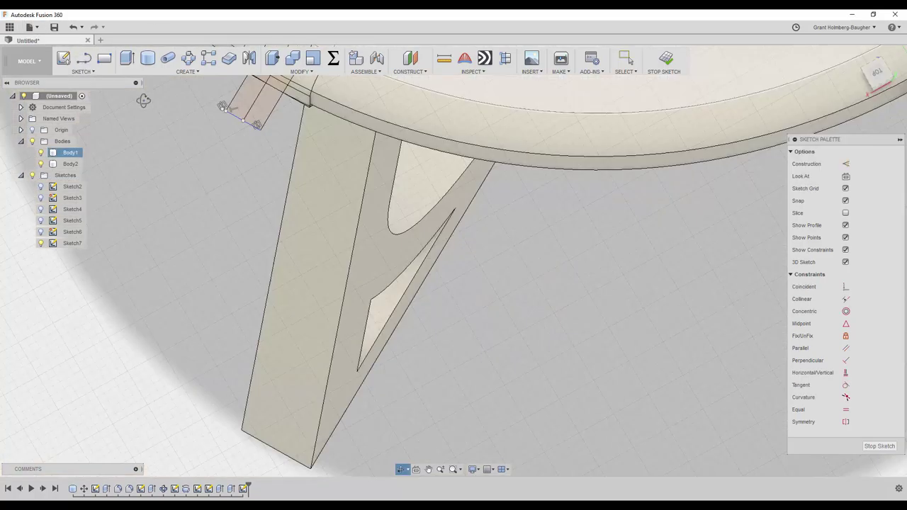
pyautogui.keyDown('shift'); pyautogui.moveTo(582, 214); pyautogui.dragTo(213, 452, button='middle'); pyautogui.keyUp('shift')
# Finish the sketch, then reopen the Revolve feature and confirm it.
pyautogui.click(665, 58)
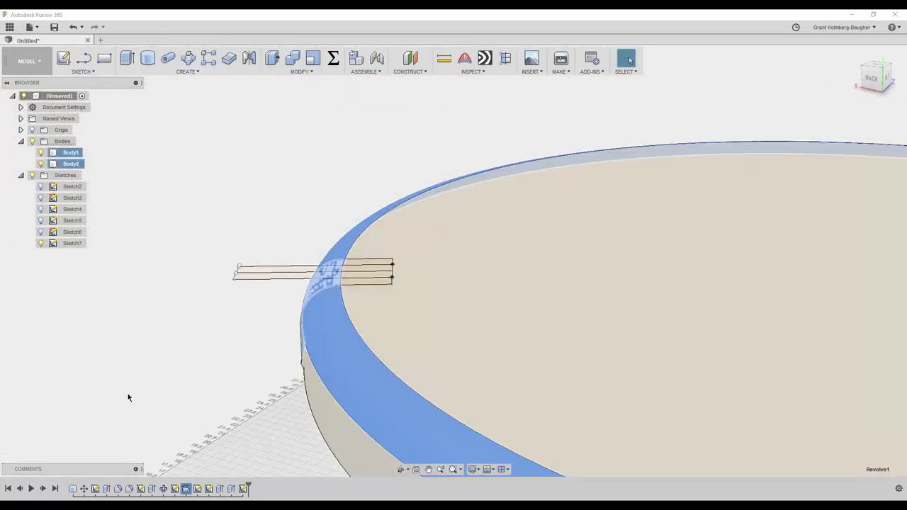
pyautogui.doubleClick(174, 488)
pyautogui.keyDown('shift'); pyautogui.moveTo(310, 199); pyautogui.dragTo(560, 185, button='middle'); pyautogui.keyUp('shift')
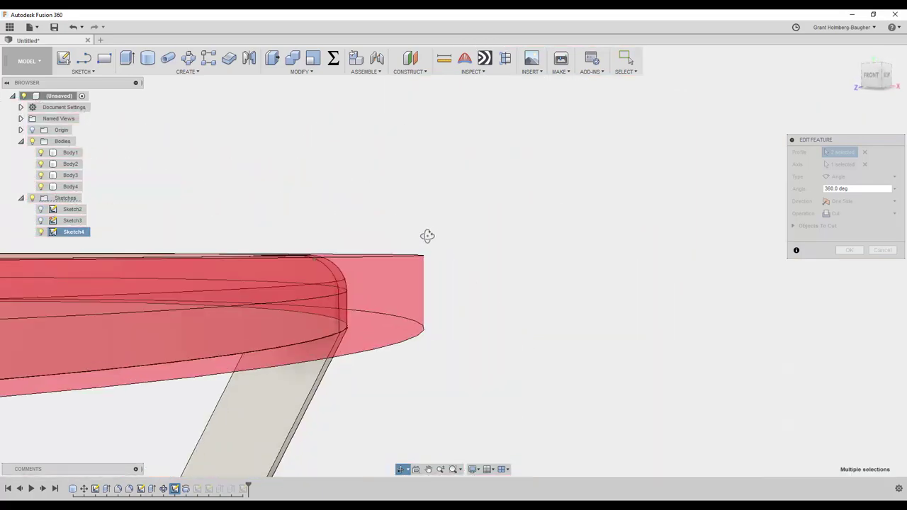
pyautogui.rightClick(572, 163)
pyautogui.click(600, 163)
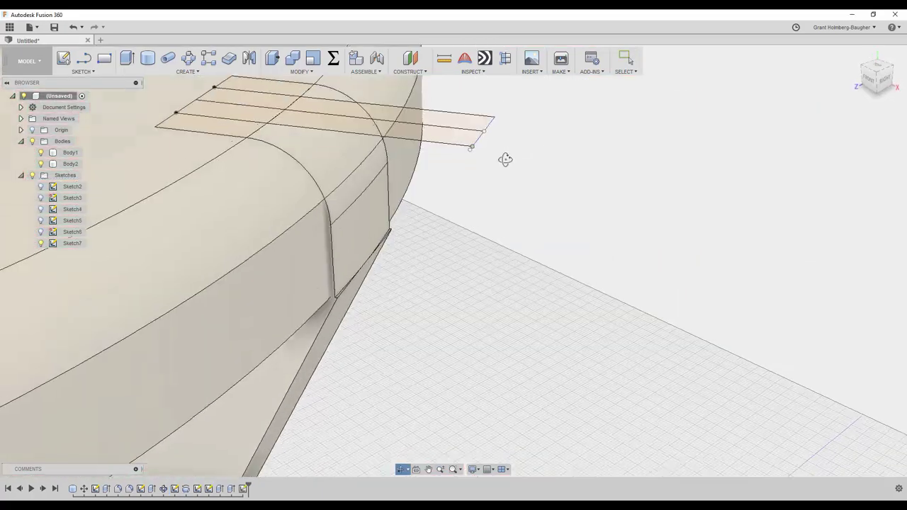
# Reopen the Fillet2 edge fillet and close it without changes.
pyautogui.scroll(-5, 323, 137)
pyautogui.scroll(5, 313, 168)
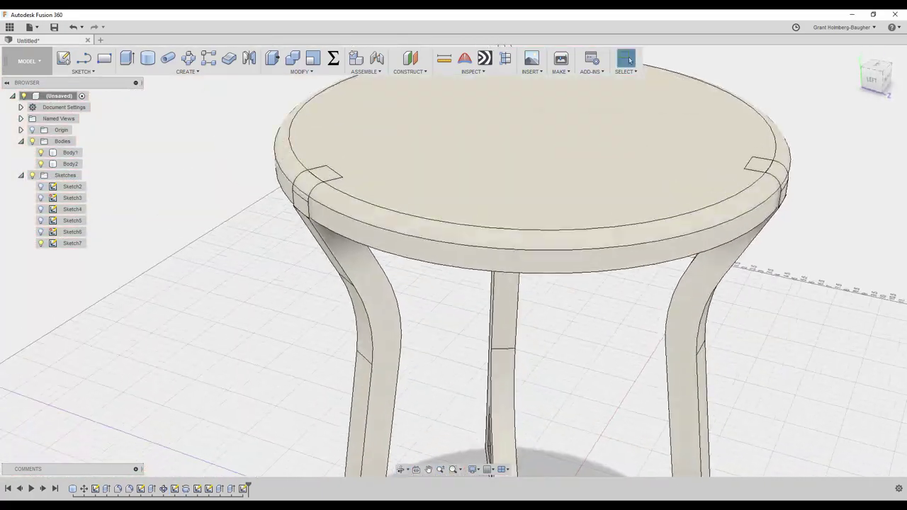
pyautogui.doubleClick(127, 489)
pyautogui.click(853, 300)
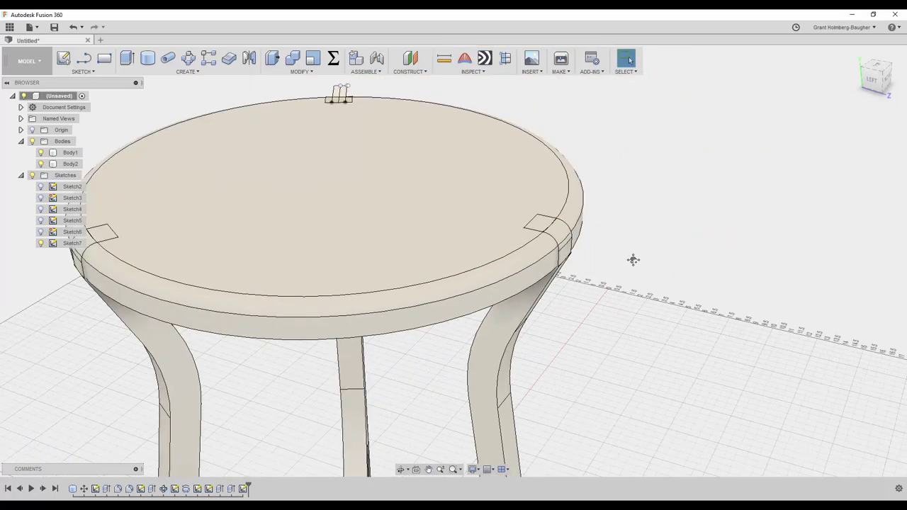
pyautogui.scroll(5, 409, 223)
# Show Sketch4 and orbit to the tabletop edge from the right side.
pyautogui.click(70, 153)
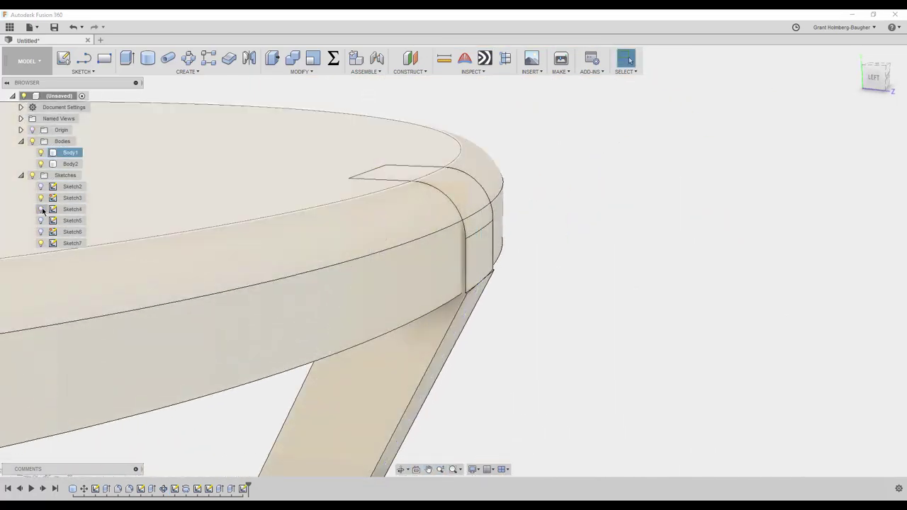
pyautogui.click(40, 209)
pyautogui.keyDown('shift'); pyautogui.moveTo(397, 269); pyautogui.dragTo(481, 285, button='middle'); pyautogui.keyUp('shift')
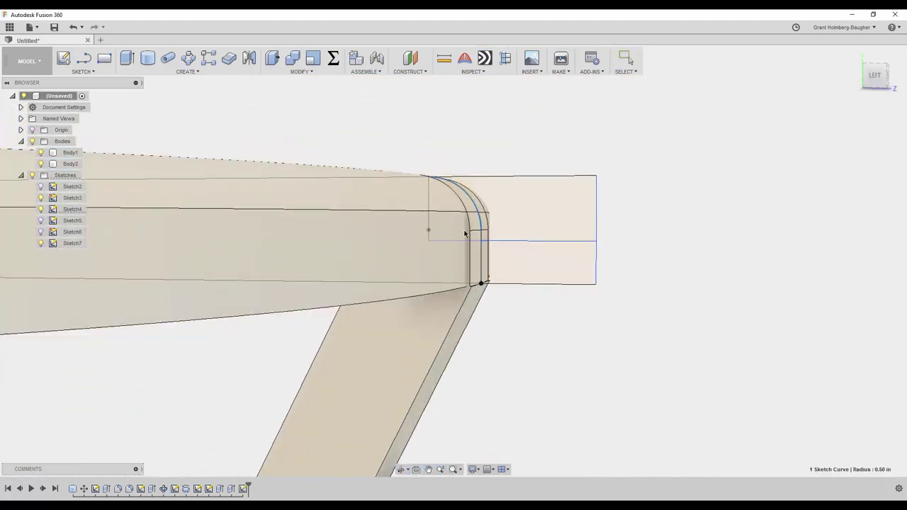
pyautogui.moveTo(597, 240); pyautogui.dragTo(546, 246)
pyautogui.keyDown('shift'); pyautogui.moveTo(507, 157); pyautogui.dragTo(482, 319, button='middle'); pyautogui.keyUp('shift')
pyautogui.scroll(-5, 688, 115)
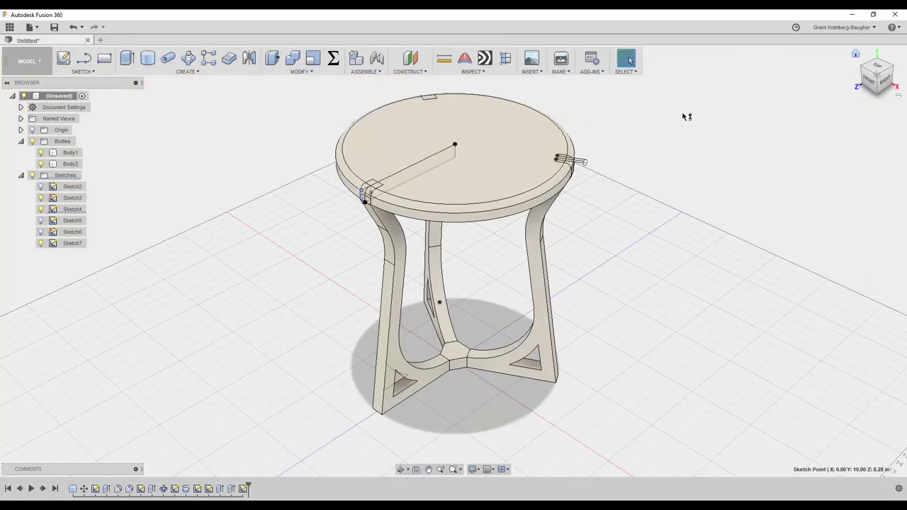
pyautogui.scroll(5, 255, 259)
pyautogui.scroll(3, 381, 252)
pyautogui.keyDown('shift'); pyautogui.moveTo(381, 251); pyautogui.dragTo(185, 196, button='middle'); pyautogui.keyUp('shift')
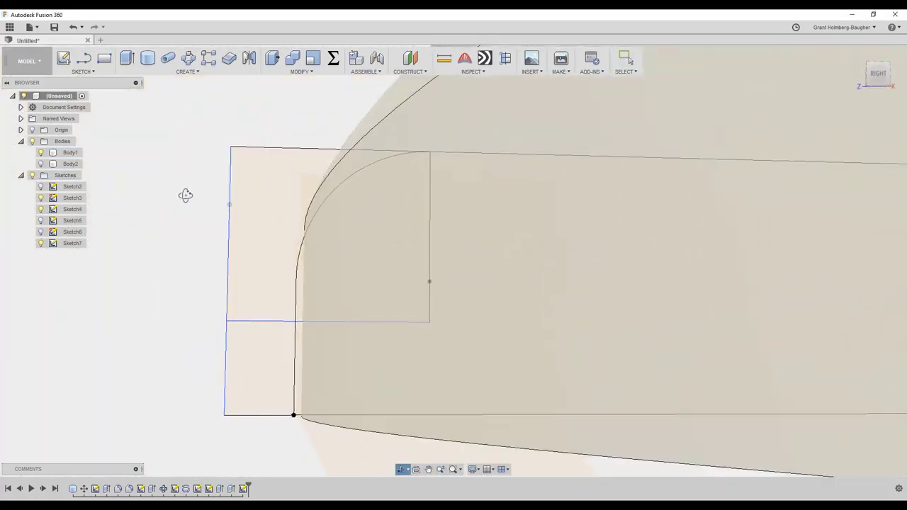
# From the right view, edit Sketch4 and delete the rounded-corner arc and vertical edge line.
pyautogui.click(877, 74)
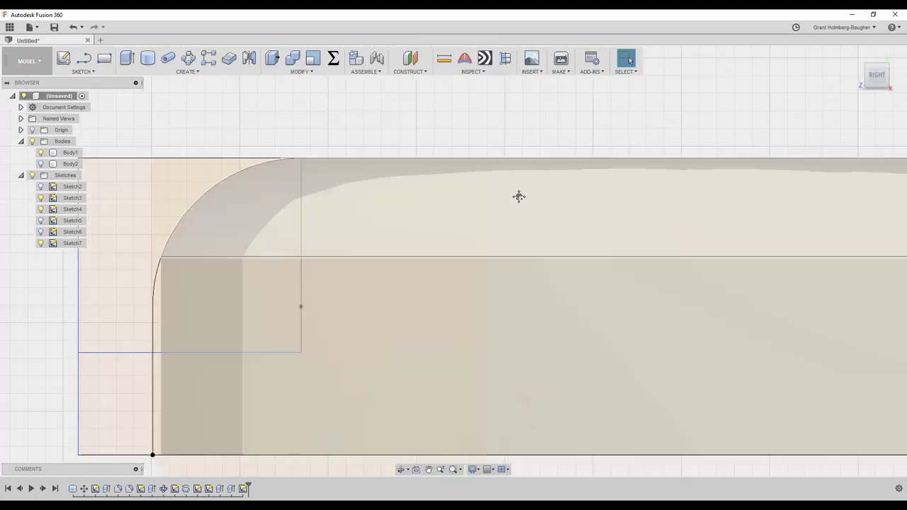
pyautogui.rightClick(252, 408)
pyautogui.click(241, 458)
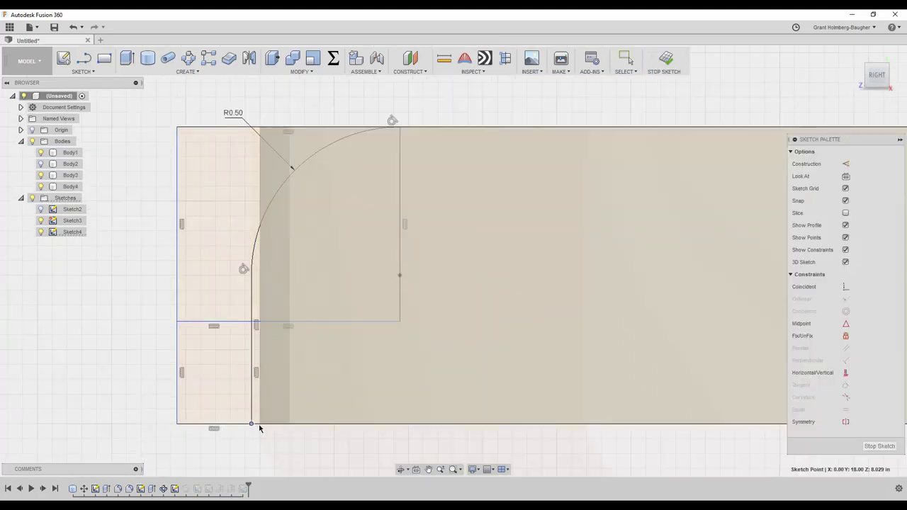
pyautogui.rightClick(250, 412)
pyautogui.click(155, 347)
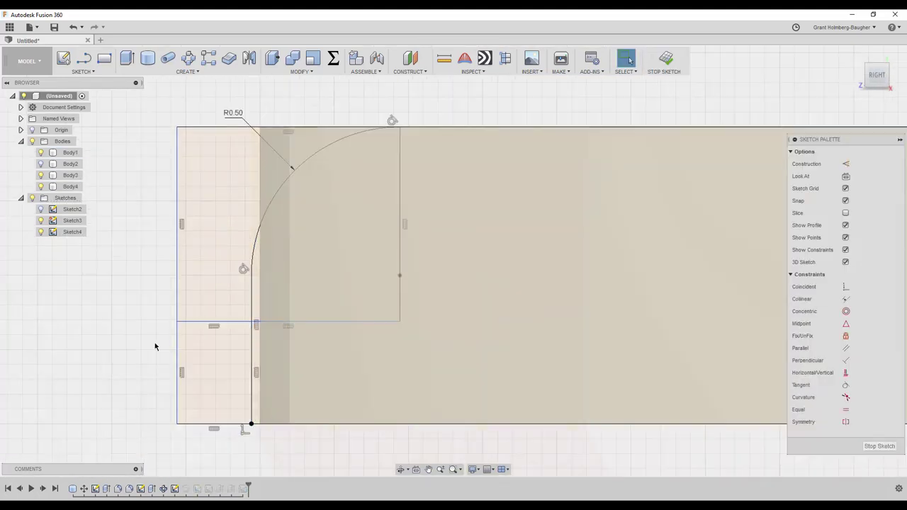
pyautogui.click(251, 276)
pyautogui.keyDown('shift'); pyautogui.click(318, 145); pyautogui.keyUp('shift')
pyautogui.press('Delete')
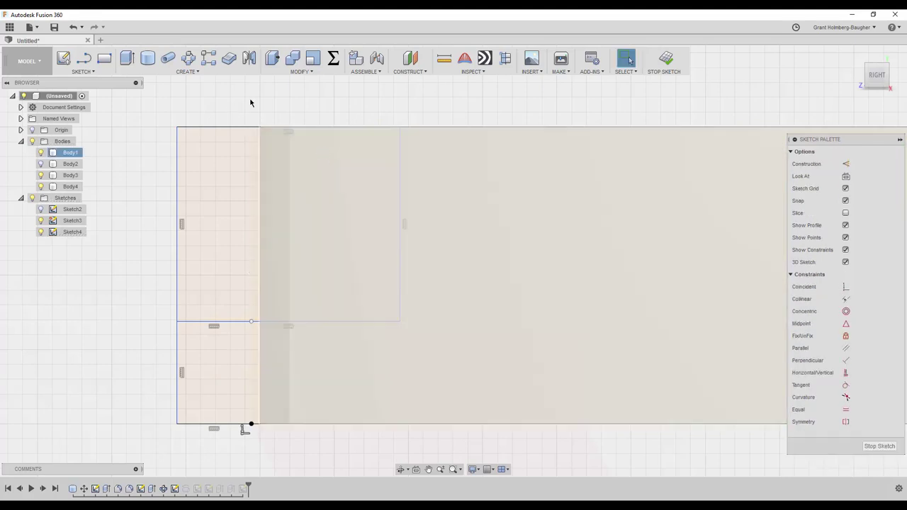
# Rework the rim profile with Rectangle, Arc and Fillet tools around the R0.50 corner, then stop the sketch.
pyautogui.press('r')
pyautogui.click(83, 72)
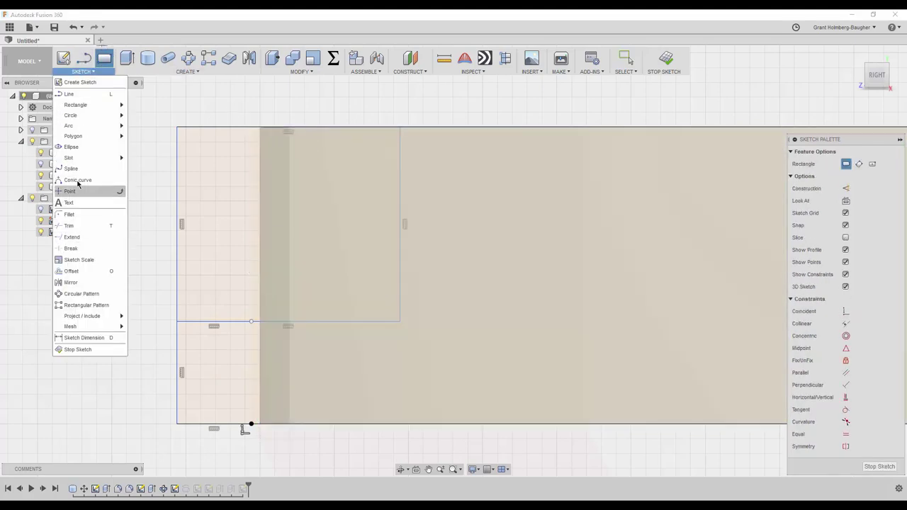
pyautogui.click(75, 190)
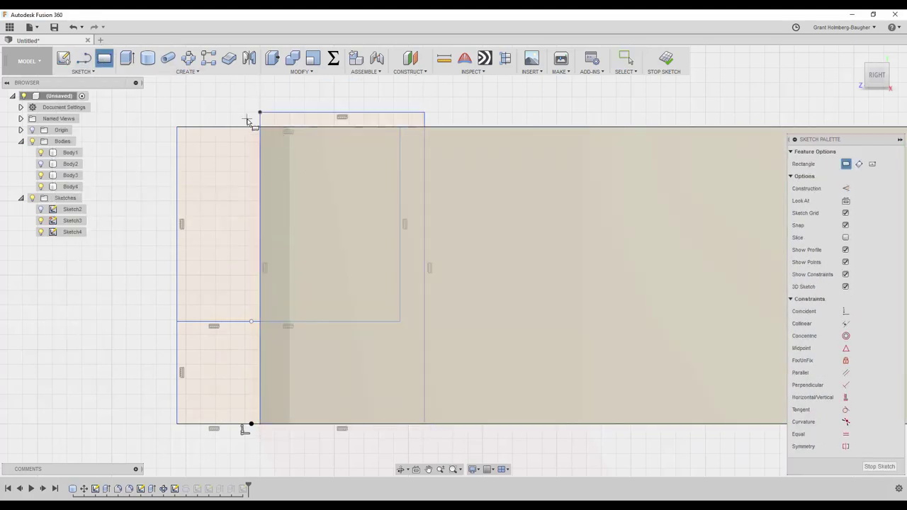
pyautogui.press('f')
pyautogui.click(82, 71)
pyautogui.click(152, 126)
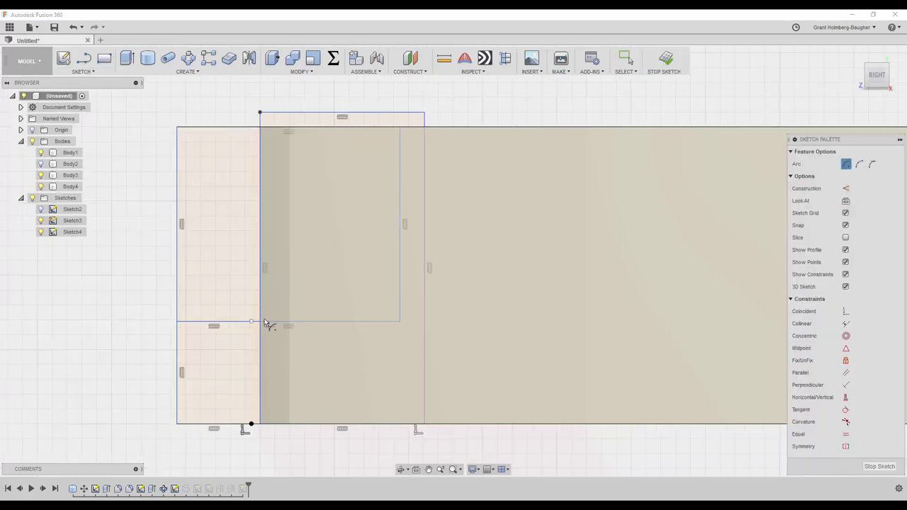
pyautogui.press('Escape')
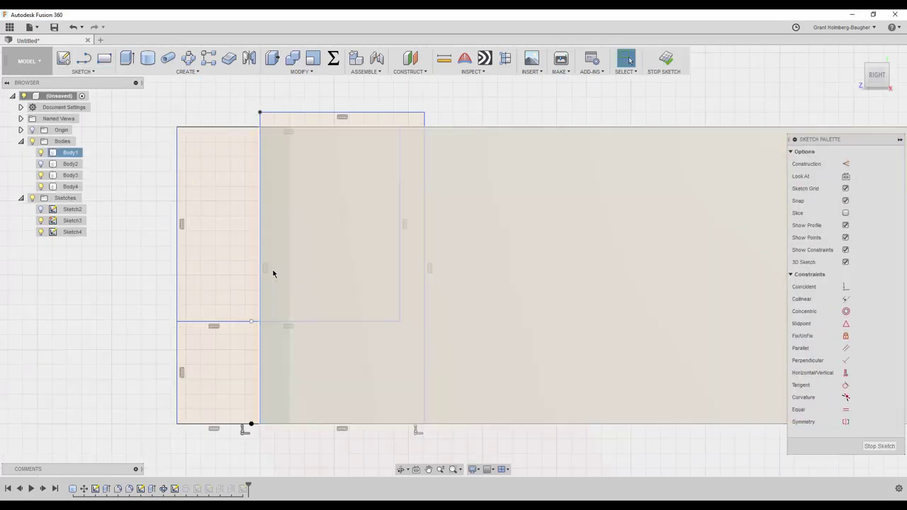
pyautogui.click(239, 425)
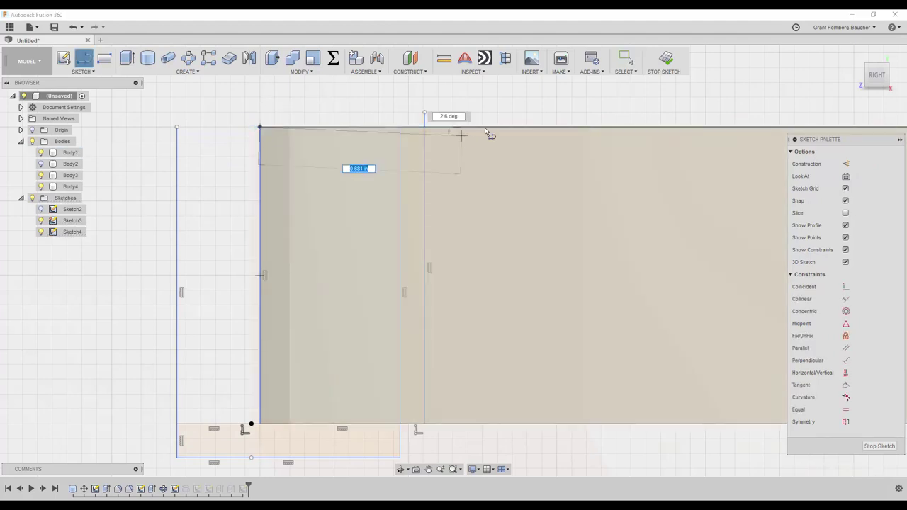
pyautogui.click(83, 72)
pyautogui.click(78, 261)
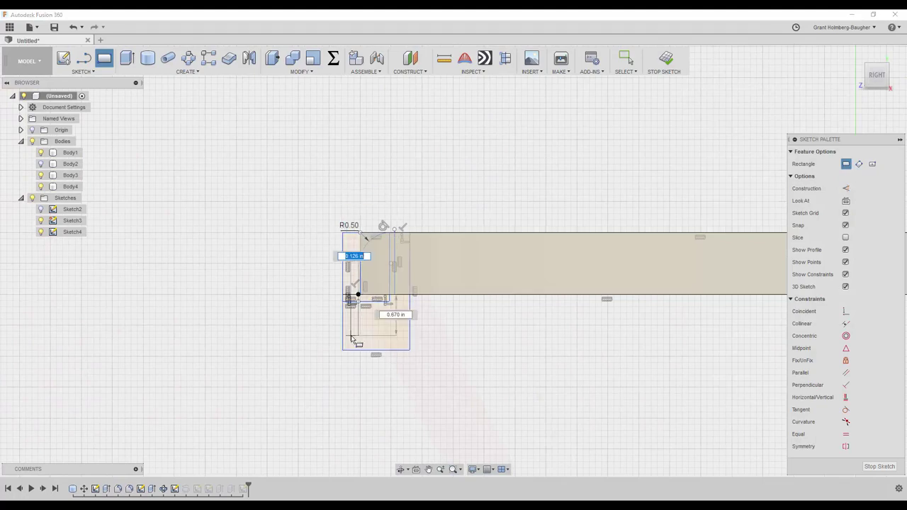
pyautogui.scroll(5, 352, 339)
pyautogui.click(315, 335)
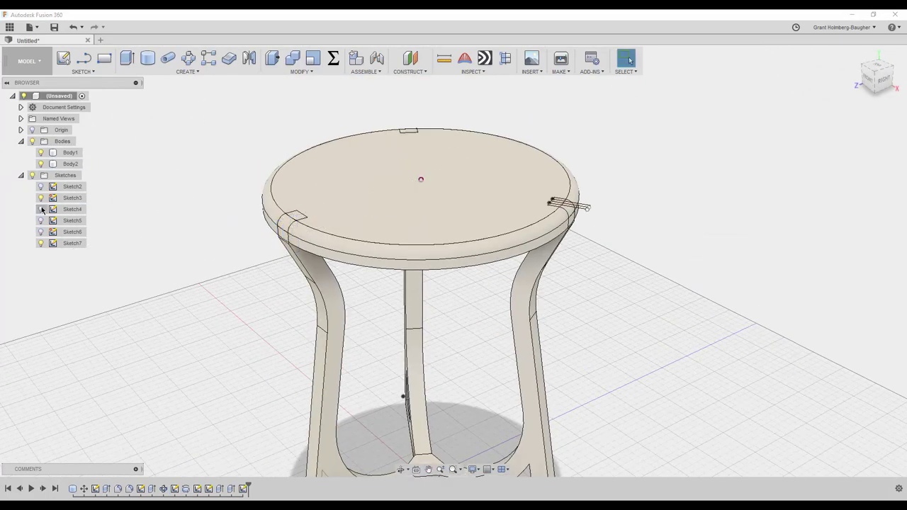
# Extrude a 0.75 in diameter, 0.50 in tall cylinder foot at a leg end and circular-pattern it.
pyautogui.keyDown('shift'); pyautogui.moveTo(210, 136); pyautogui.dragTo(386, 413, button='middle'); pyautogui.keyUp('shift')
pyautogui.doubleClick(209, 488)
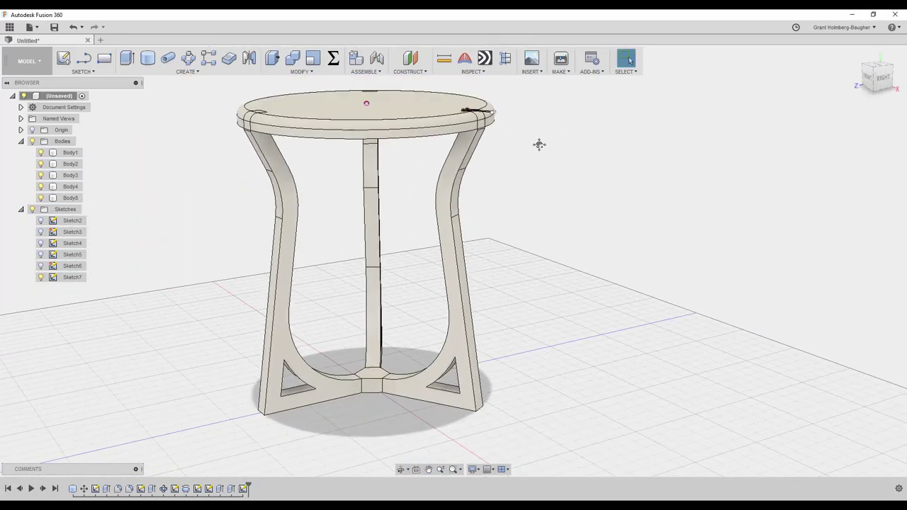
pyautogui.click(374, 243)
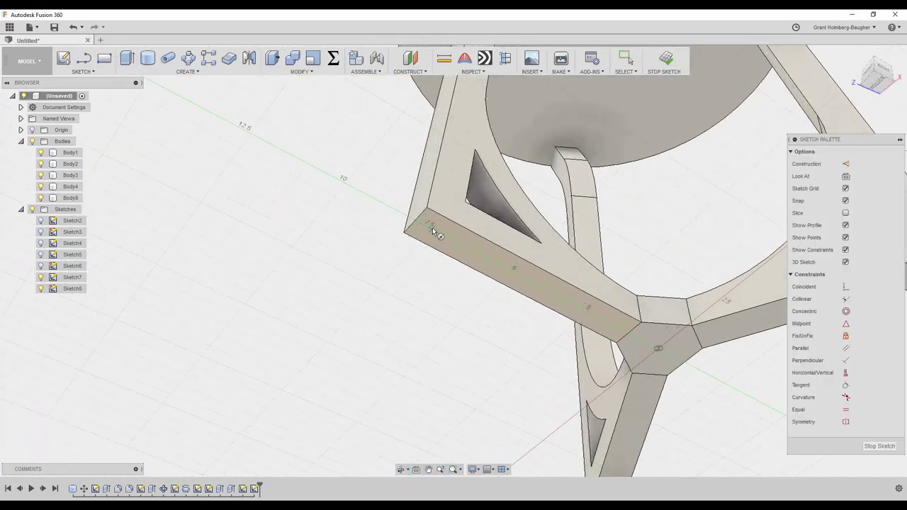
pyautogui.press('Return')
pyautogui.press('e')
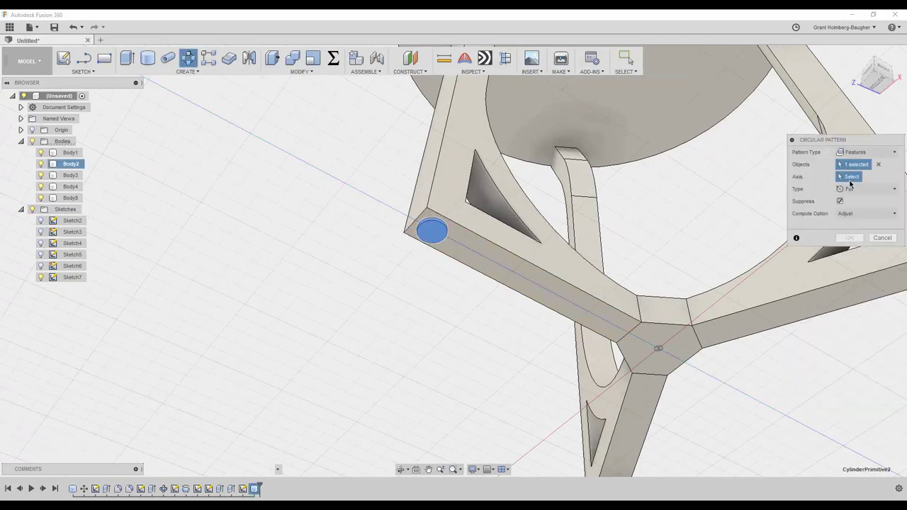
pyautogui.click(680, 318)
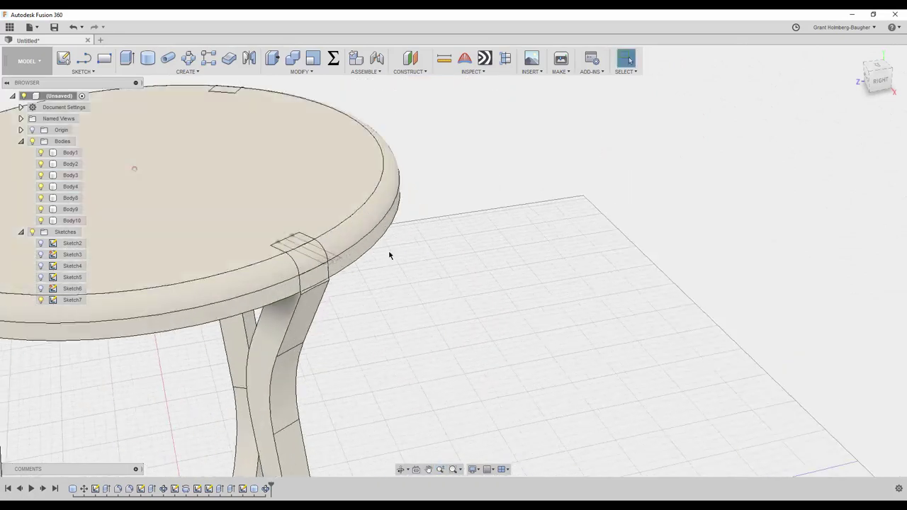
# Extrude the four Sketch7 profiles -1.623 in as a cut into the tabletop Body1, skipping the pattern.
pyautogui.scroll(5, 417, 230)
pyautogui.press('e')
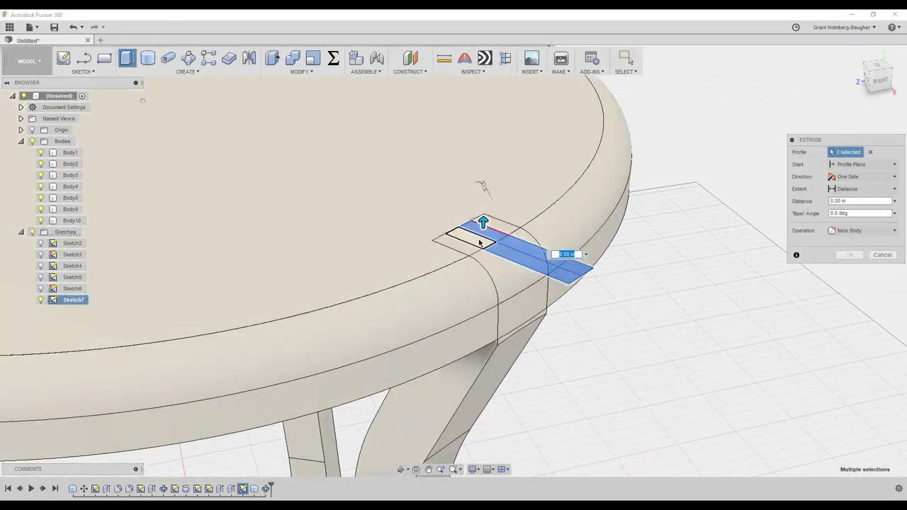
pyautogui.click(478, 243)
pyautogui.moveTo(482, 223); pyautogui.dragTo(470, 350)
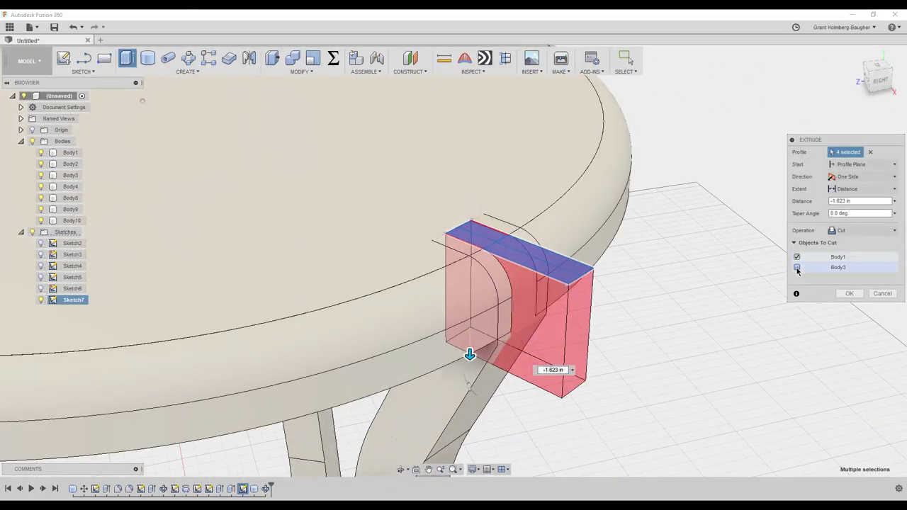
pyautogui.click(849, 293)
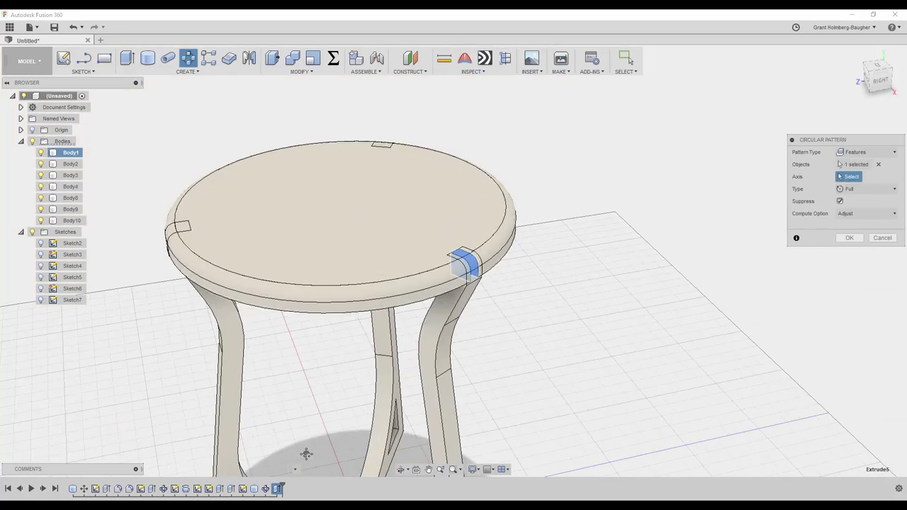
pyautogui.moveTo(306, 454)
pyautogui.keyDown('shift'); pyautogui.mouseDown(button='middle')
pyautogui.moveTo(323, 381)
pyautogui.moveTo(340, 173)
pyautogui.moveTo(353, 197)
pyautogui.moveTo(39, 301)
pyautogui.mouseUp(button='middle'); pyautogui.keyUp('shift')
pyautogui.press('Escape')
pyautogui.scroll(3, 318, 194)
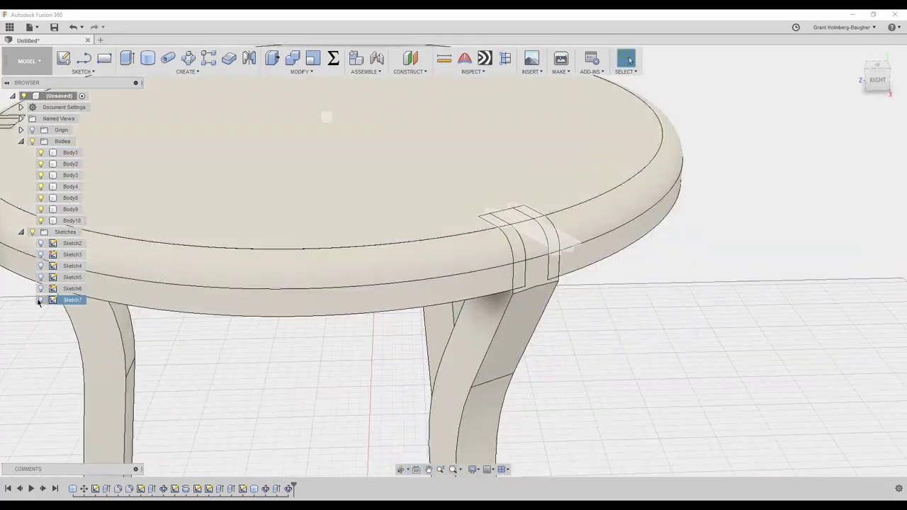
# Edit Sketch7 with rectangle and line tools to finish the tenon sketch.
pyautogui.doubleClick(71, 300)
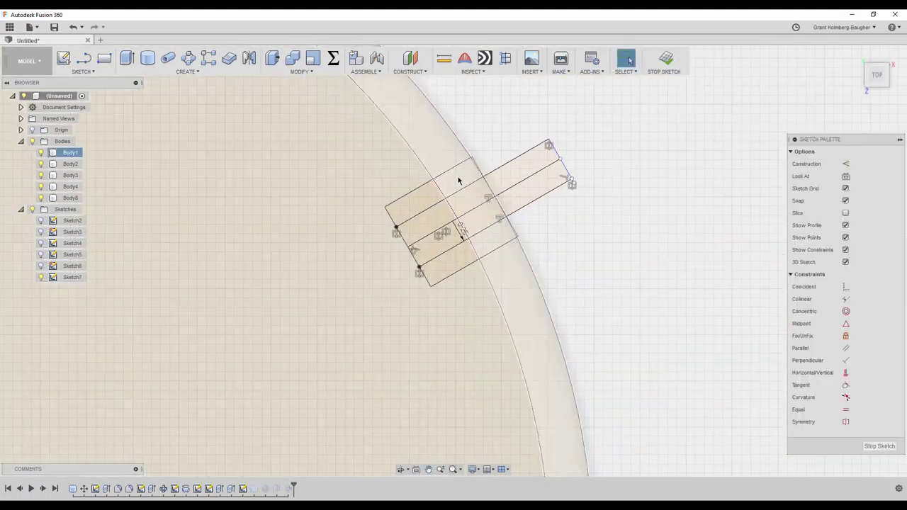
pyautogui.press('r')
pyautogui.press('l')
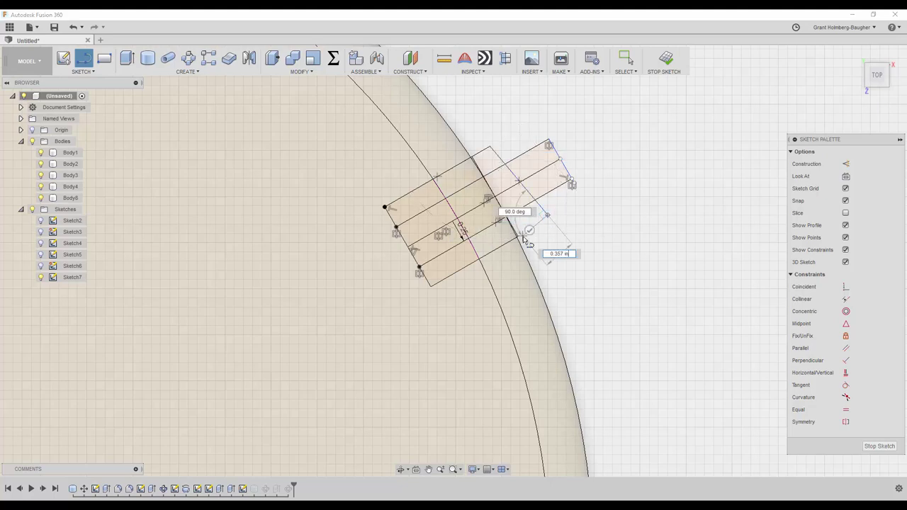
pyautogui.click(663, 62)
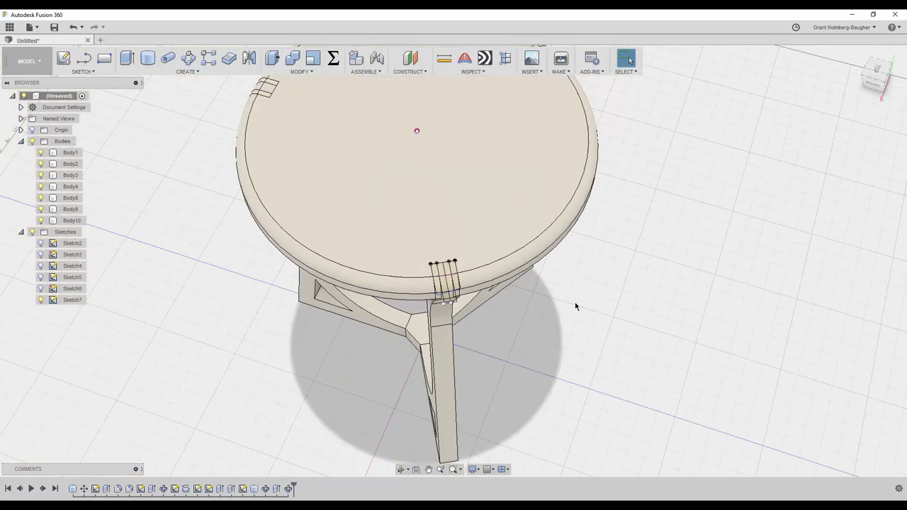
# Extrude the four tenon profiles as a 1.346 in deep cut into the tabletop rim.
pyautogui.press('e')
pyautogui.click(453, 257)
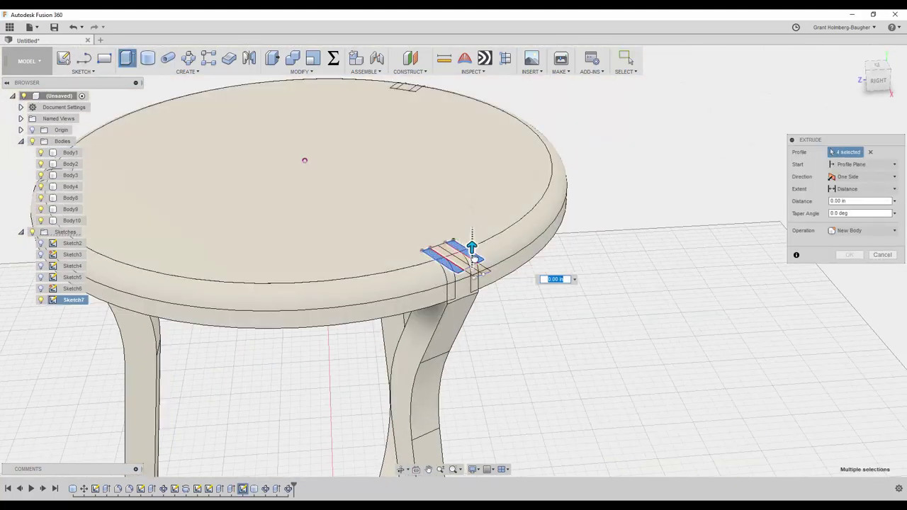
pyautogui.write('-1')
pyautogui.moveTo(470, 245)
pyautogui.keyDown('shift'); pyautogui.mouseDown(button='middle')
pyautogui.moveTo(682, 213)
pyautogui.moveTo(659, 192)
pyautogui.mouseUp(button='middle'); pyautogui.keyUp('shift')
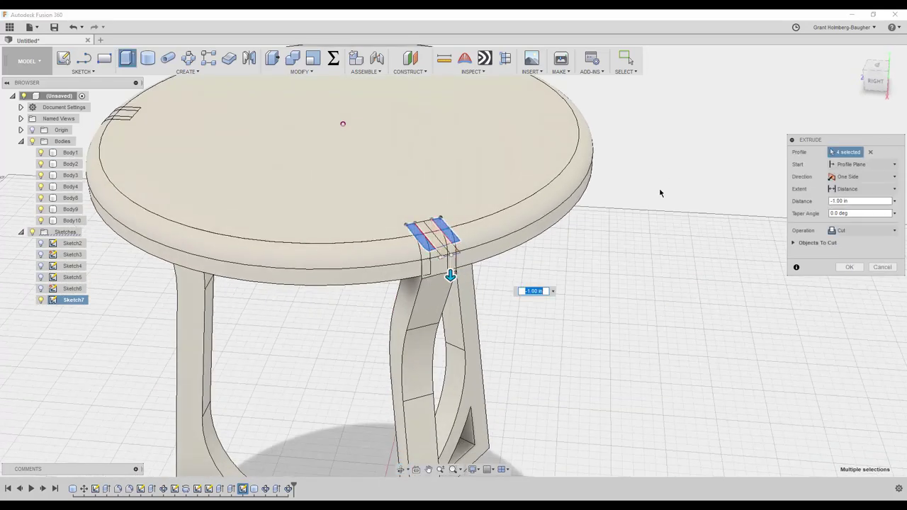
pyautogui.click(848, 293)
pyautogui.press('e')
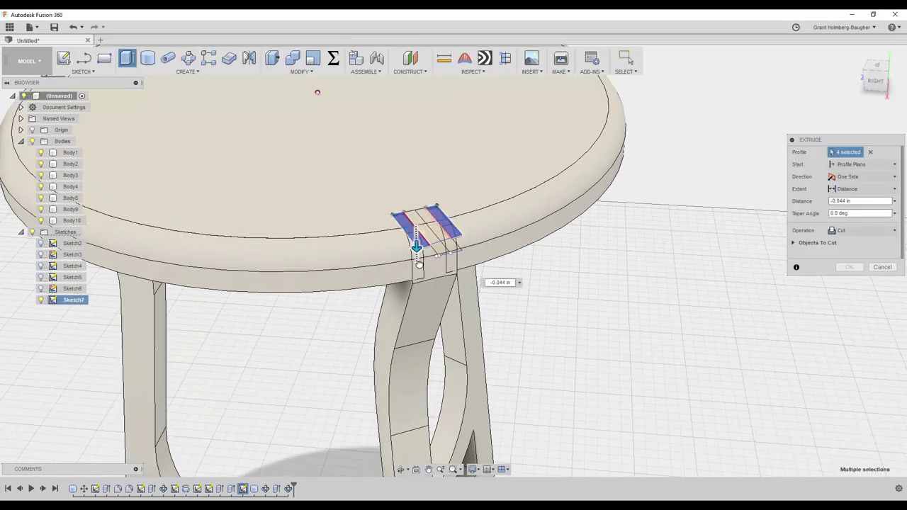
pyautogui.keyDown('shift'); pyautogui.moveTo(433, 283); pyautogui.dragTo(433, 241, button='middle'); pyautogui.keyUp('shift')
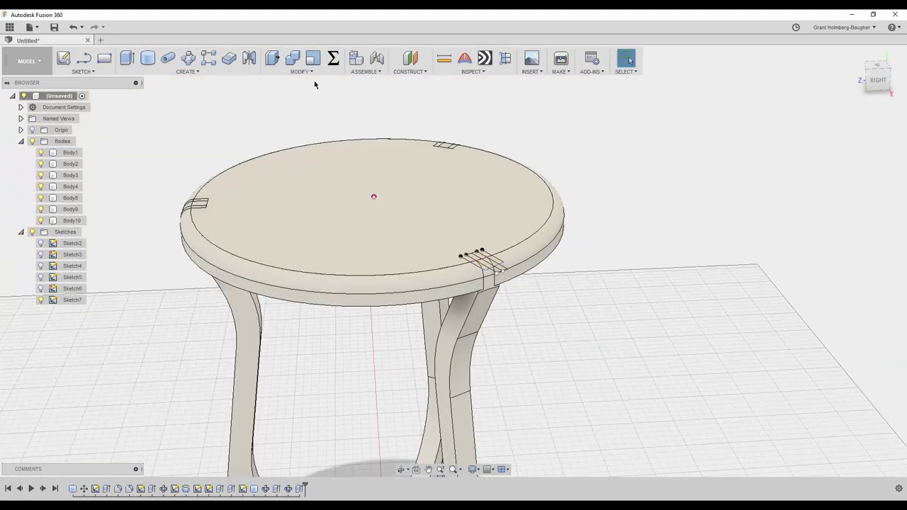
pyautogui.click(881, 245)
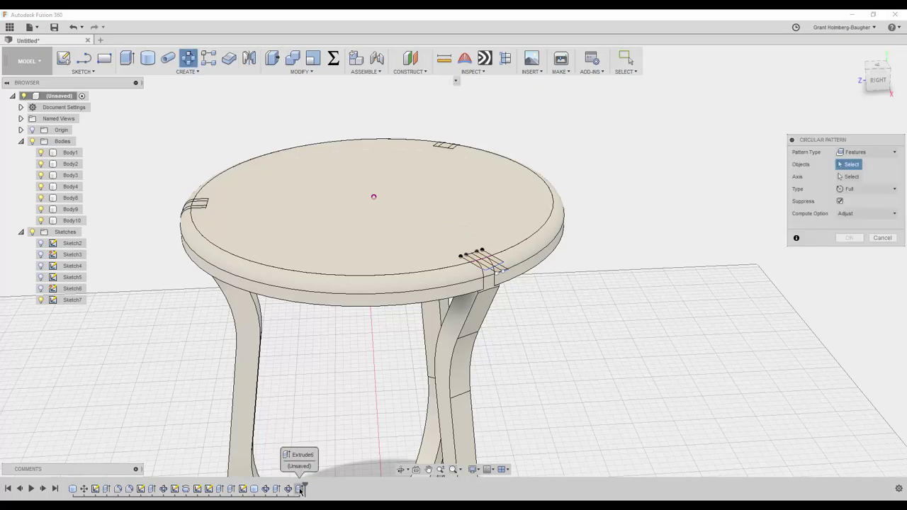
# Circular-pattern the cut around the centre axis and hide tabletop Body1.
pyautogui.click(378, 426)
pyautogui.click(853, 251)
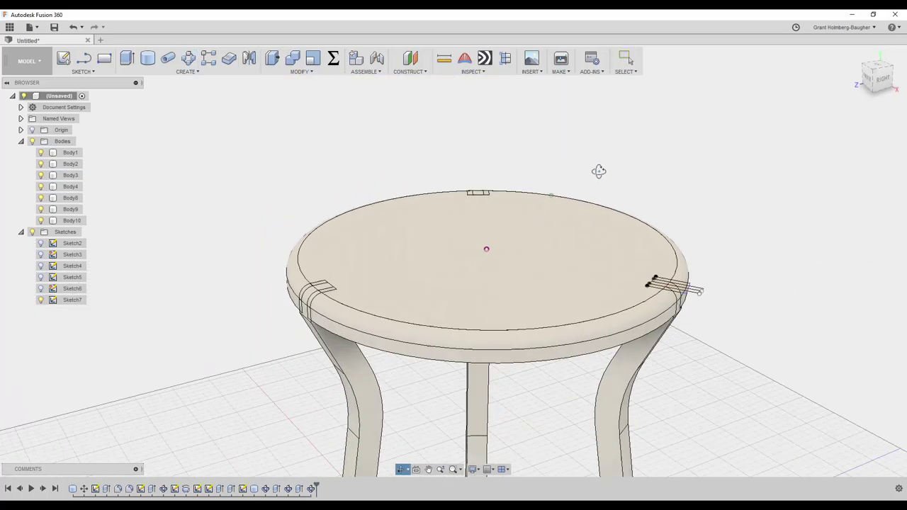
pyautogui.click(40, 153)
pyautogui.doubleClick(299, 488)
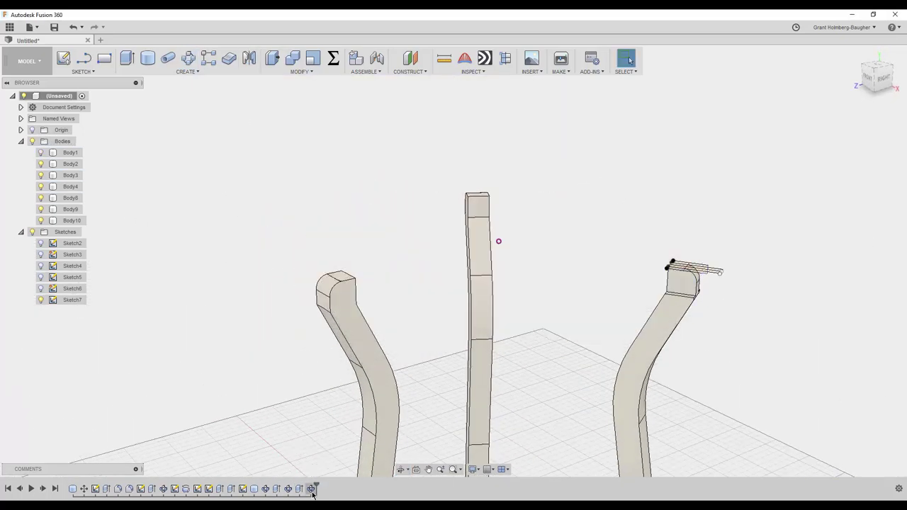
pyautogui.keyDown('shift'); pyautogui.moveTo(336, 291); pyautogui.dragTo(425, 282, button='middle'); pyautogui.keyUp('shift')
pyautogui.press('Escape')
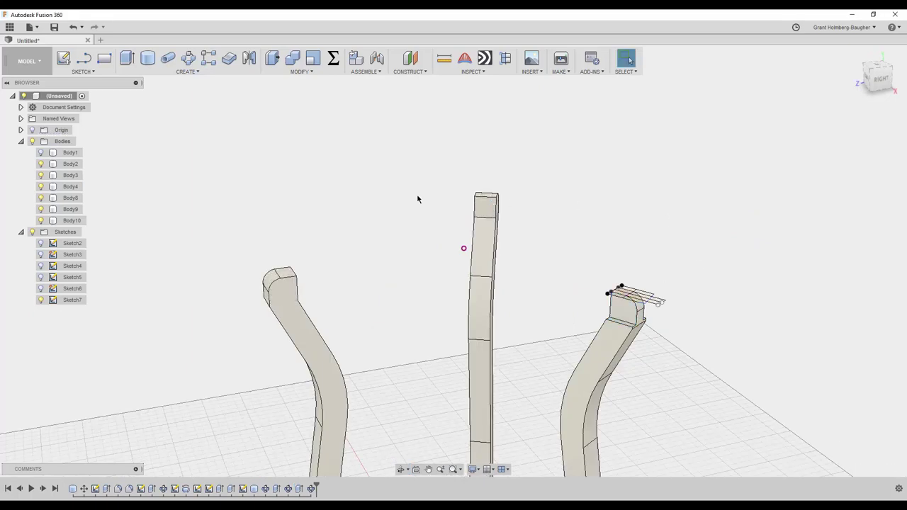
pyautogui.keyDown('shift'); pyautogui.moveTo(418, 196); pyautogui.dragTo(366, 201, button='middle'); pyautogui.keyUp('shift')
# Re-extrude the Sketch7 tenon profiles -1.00 in as new bodies atop each leg.
pyautogui.doubleClick(300, 490)
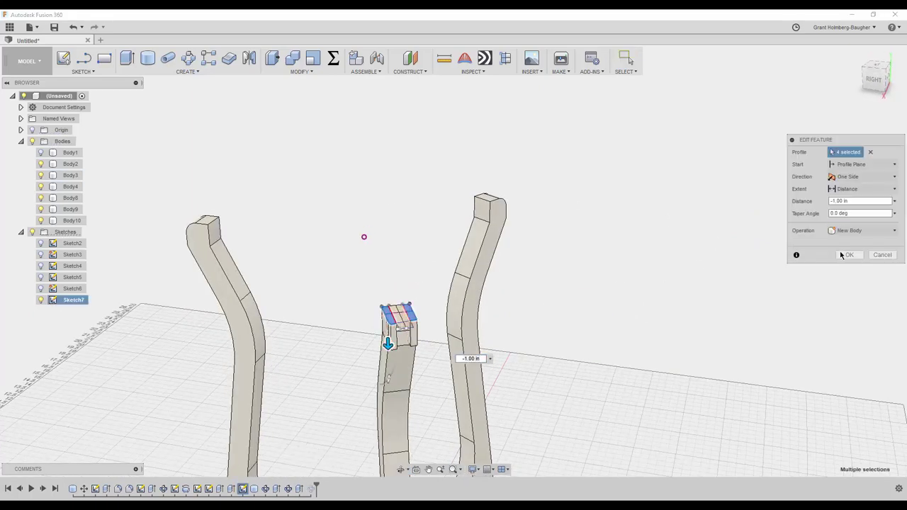
pyautogui.click(841, 255)
pyautogui.click(188, 58)
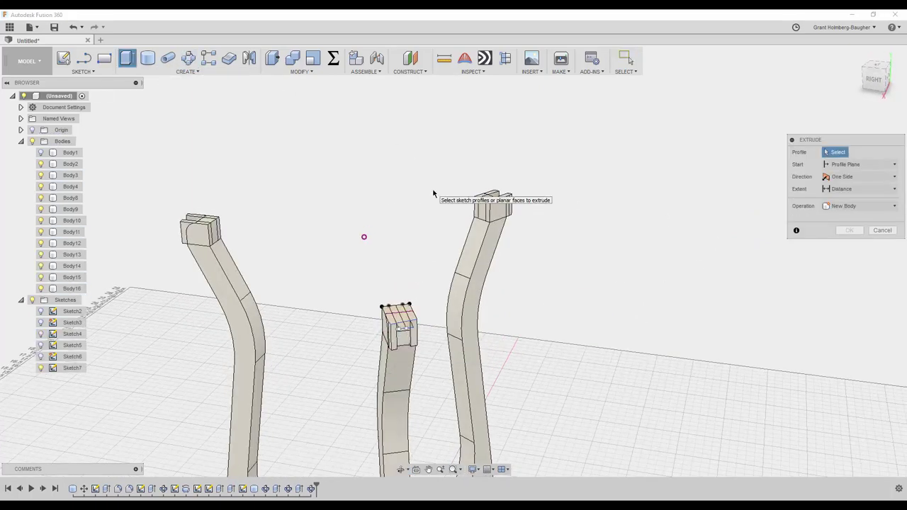
pyautogui.press('Escape')
pyautogui.scroll(5, 417, 189)
pyautogui.press('r')
pyautogui.click(294, 213)
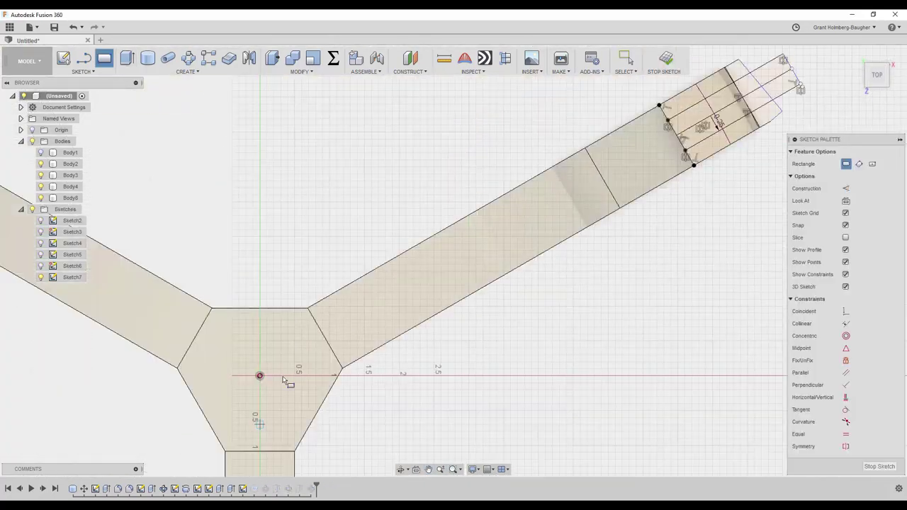
pyautogui.press('Escape')
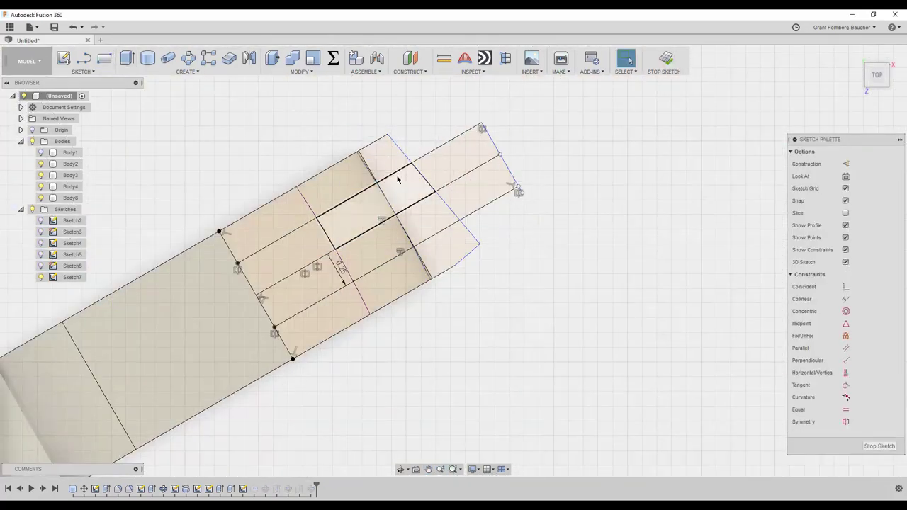
pyautogui.press('e')
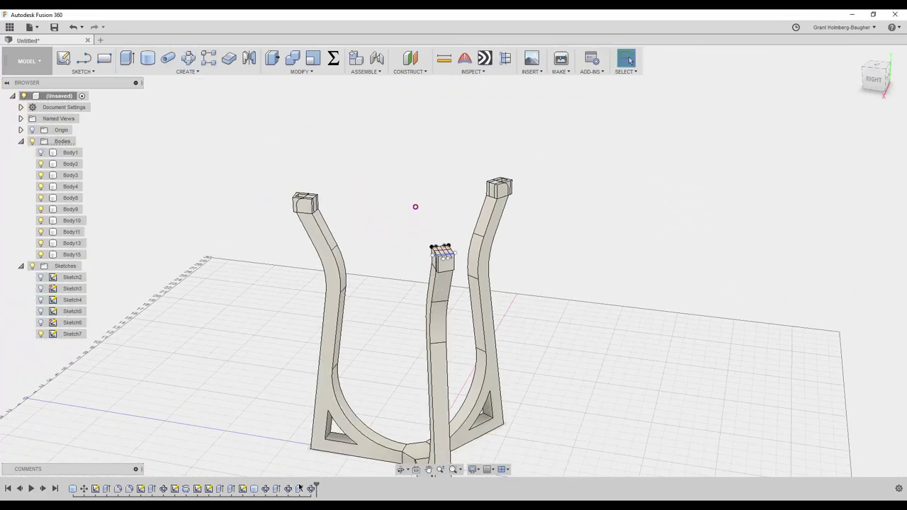
pyautogui.press('Return')
pyautogui.scroll(3, 475, 201)
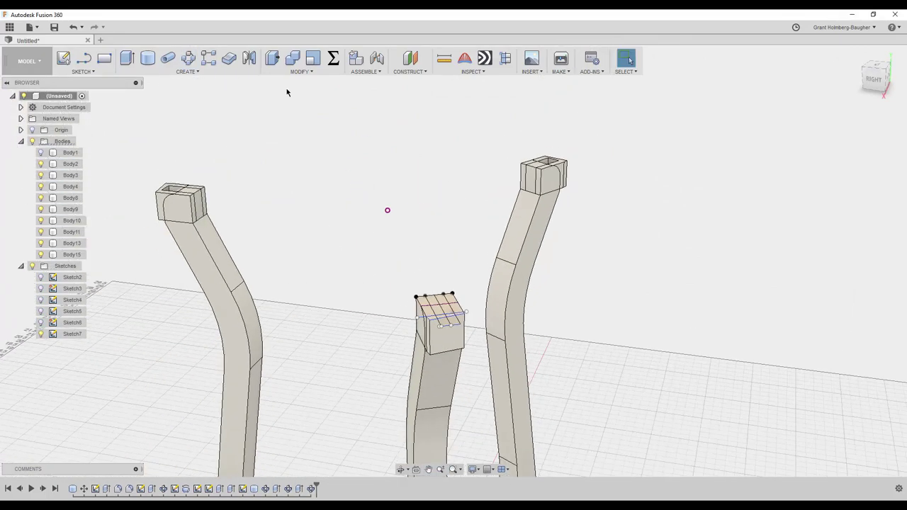
# Split Body each of the three legs using the tenon bodies.
pyautogui.click(282, 71)
pyautogui.click(286, 201)
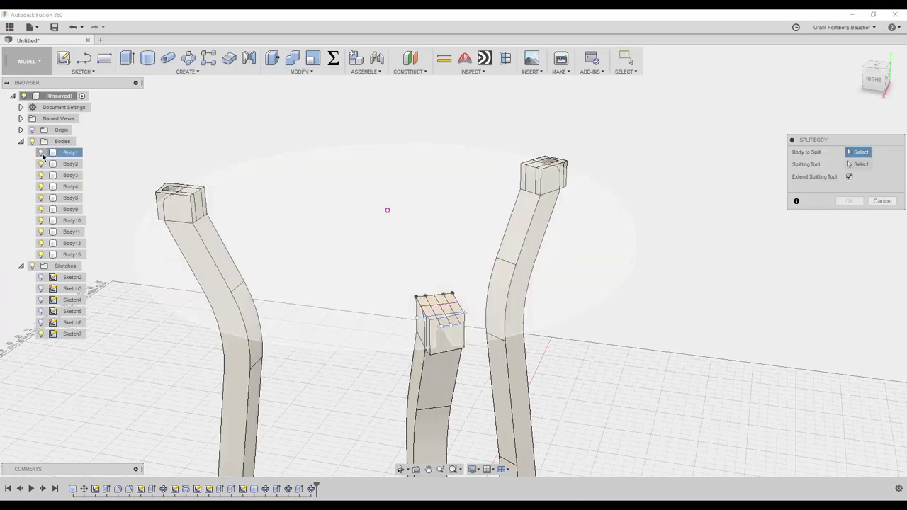
pyautogui.click(70, 164)
pyautogui.click(70, 186)
pyautogui.click(506, 332)
pyautogui.click(173, 160)
pyautogui.click(435, 368)
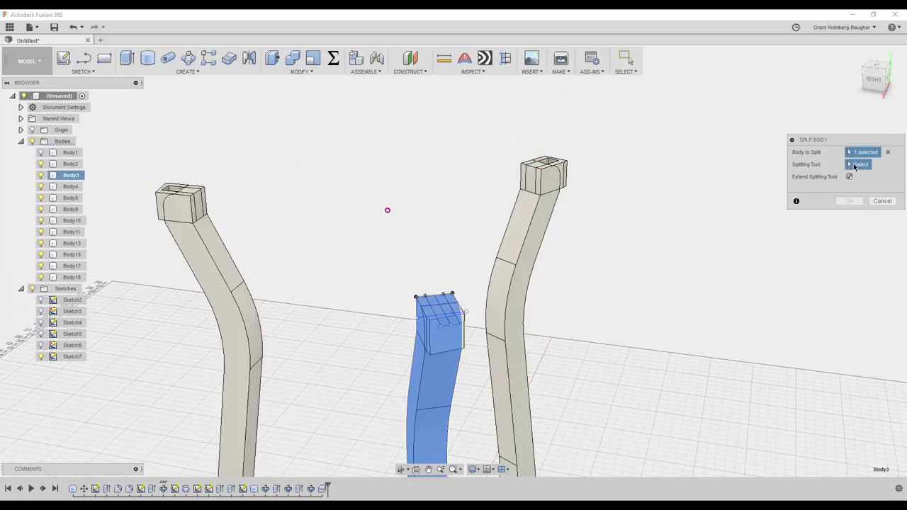
pyautogui.press('Return')
pyautogui.press('Return')
pyautogui.click(514, 305)
pyautogui.click(595, 160)
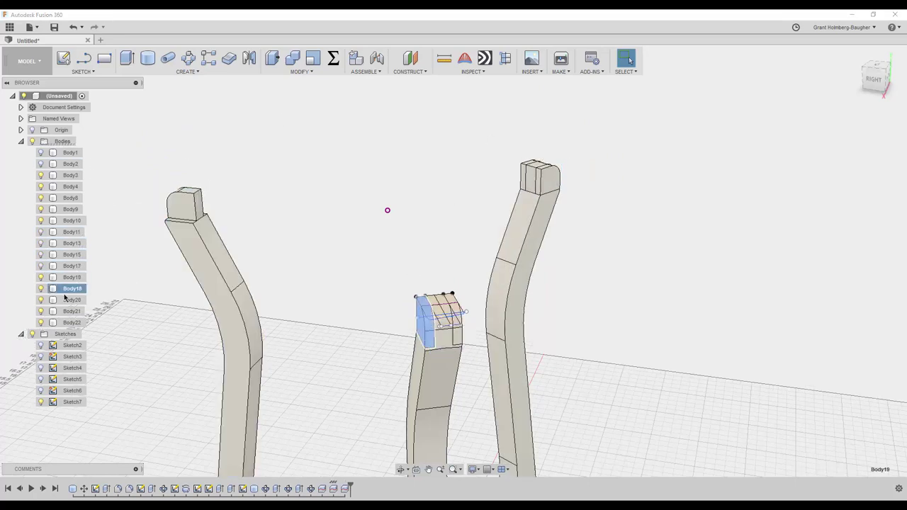
# Remove the leftover leg pieces, leaving seven bodies with the notched tabletop visible.
pyautogui.click(40, 288)
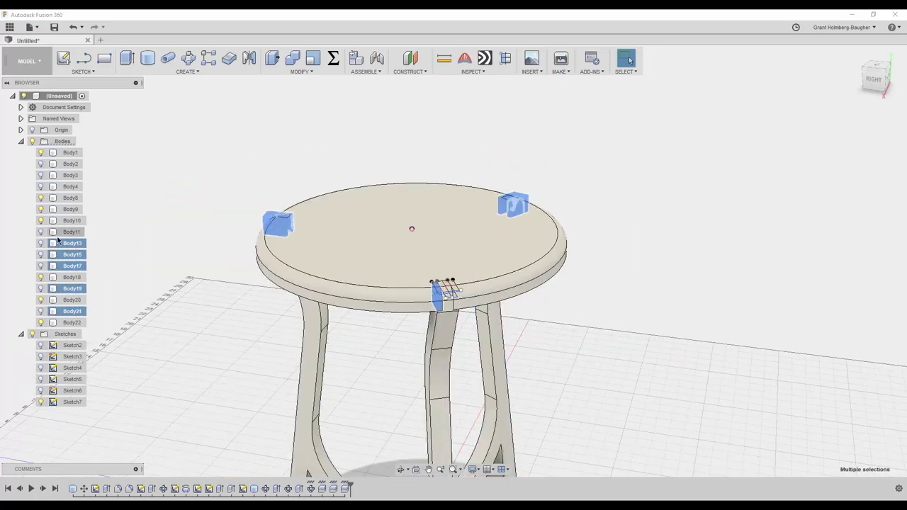
pyautogui.click(57, 164)
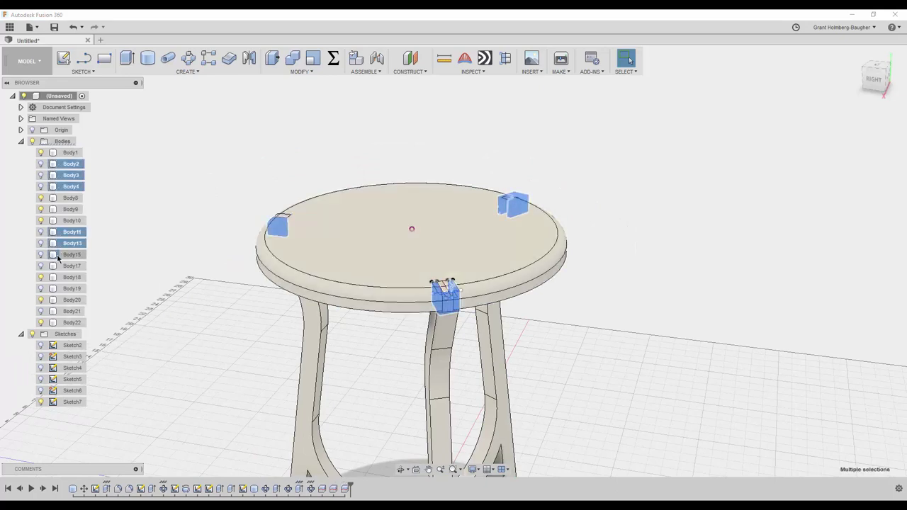
pyautogui.rightClick(61, 310)
pyautogui.click(85, 450)
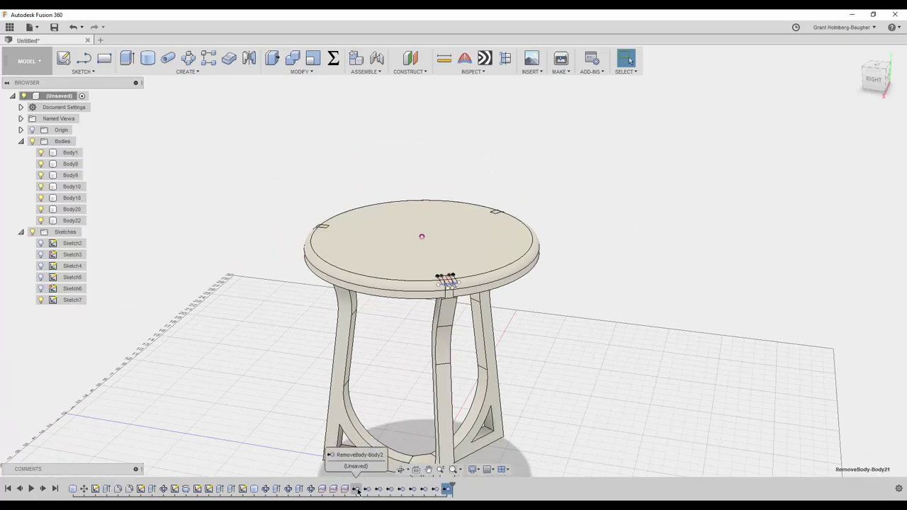
pyautogui.click(384, 436)
# Sketch a circle beside the table and extrude it into a thin backdrop disc.
pyautogui.click(28, 61)
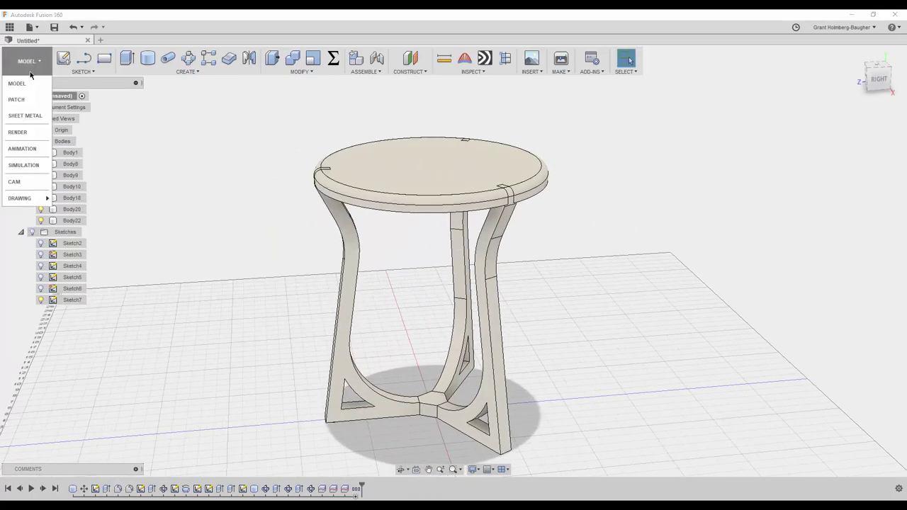
pyautogui.moveTo(257, 247); pyautogui.dragTo(263, 431)
pyautogui.keyDown('shift'); pyautogui.moveTo(263, 431); pyautogui.dragTo(545, 283, button='middle'); pyautogui.keyUp('shift')
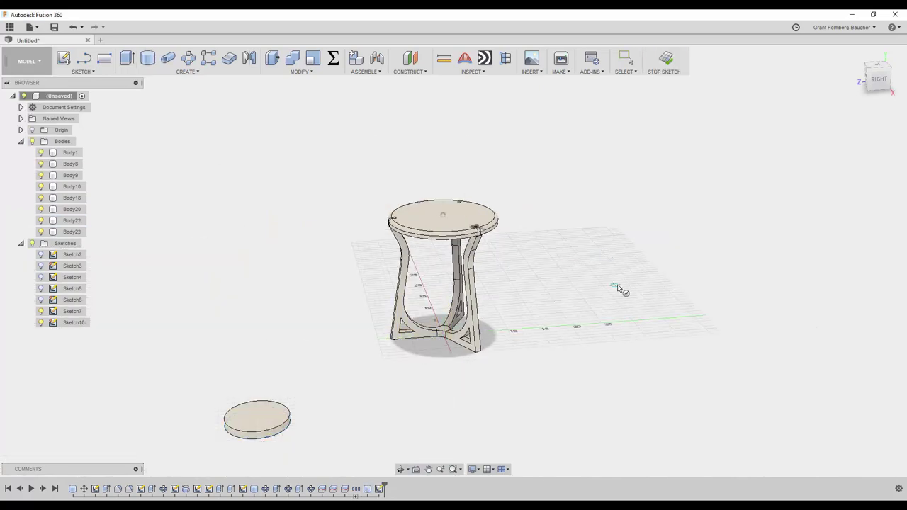
pyautogui.click(617, 289)
pyautogui.press('Return')
pyautogui.click(72, 243)
# Reposition the backdrop disc with Move/Copy, tilting it about 37 degrees.
pyautogui.press('m')
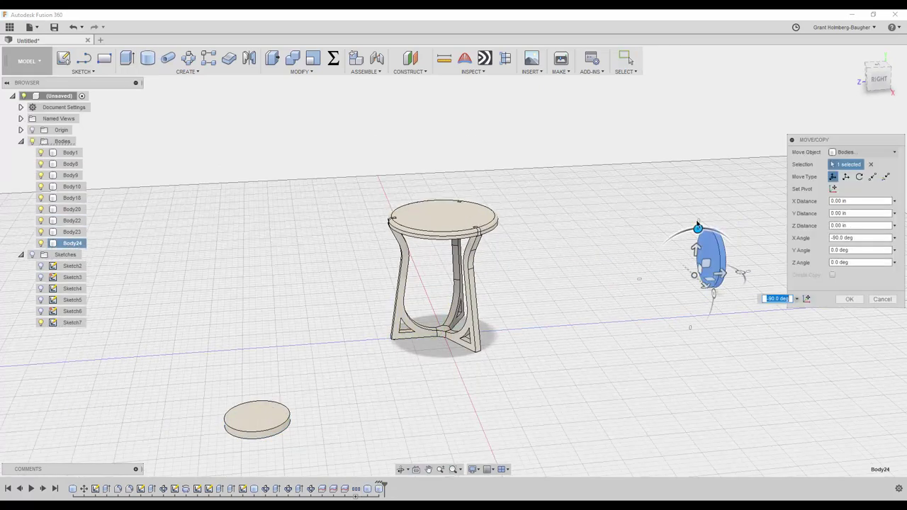
pyautogui.press('Return')
pyautogui.click(256, 420)
pyautogui.press('m')
pyautogui.moveTo(304, 425)
pyautogui.mouseDown()
pyautogui.moveTo(290, 205)
pyautogui.moveTo(299, 227)
pyautogui.mouseUp()
pyautogui.press('Return')
pyautogui.keyDown('shift'); pyautogui.moveTo(299, 226); pyautogui.dragTo(303, 217, button='middle'); pyautogui.keyUp('shift')
pyautogui.press('m')
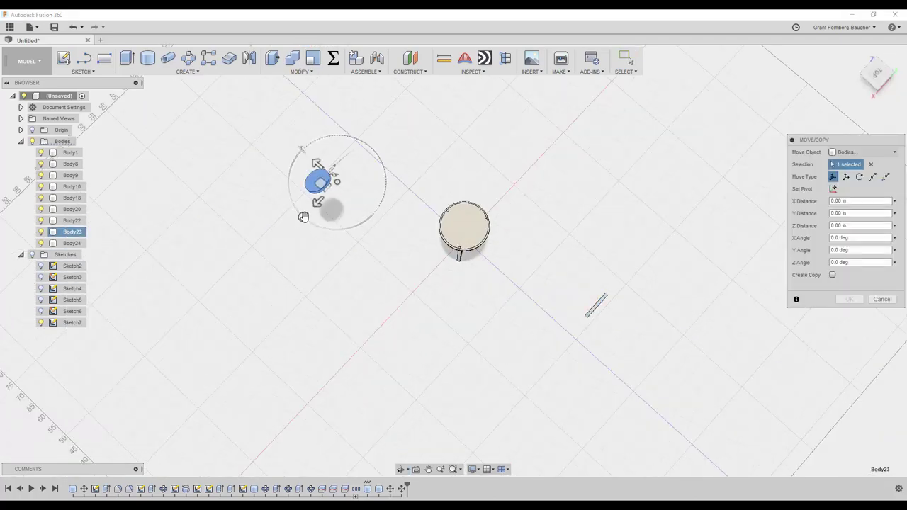
pyautogui.moveTo(303, 216); pyautogui.dragTo(297, 180)
pyautogui.keyDown('shift'); pyautogui.moveTo(297, 180); pyautogui.dragTo(330, 177, button='middle'); pyautogui.keyUp('shift')
pyautogui.click(408, 108)
pyautogui.keyDown('shift'); pyautogui.moveTo(408, 108); pyautogui.dragTo(462, 208, button='middle'); pyautogui.keyUp('shift')
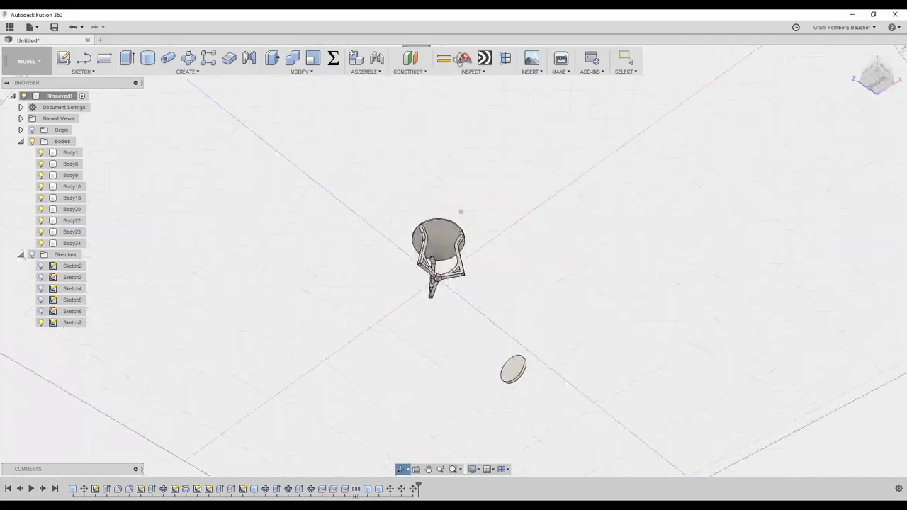
# Apply Wood (Solid) > Finished > 3D Cherry - Glossy to the tabletop and legs.
pyautogui.press('a')
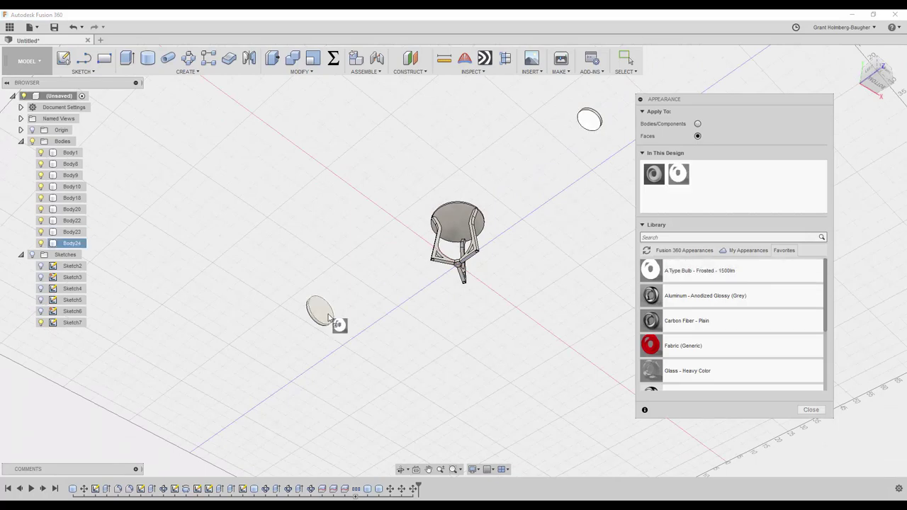
pyautogui.scroll(5, 457, 241)
pyautogui.click(683, 250)
pyautogui.click(643, 356)
pyautogui.moveTo(699, 384)
pyautogui.mouseDown()
pyautogui.moveTo(506, 140)
pyautogui.moveTo(494, 368)
pyautogui.mouseUp()
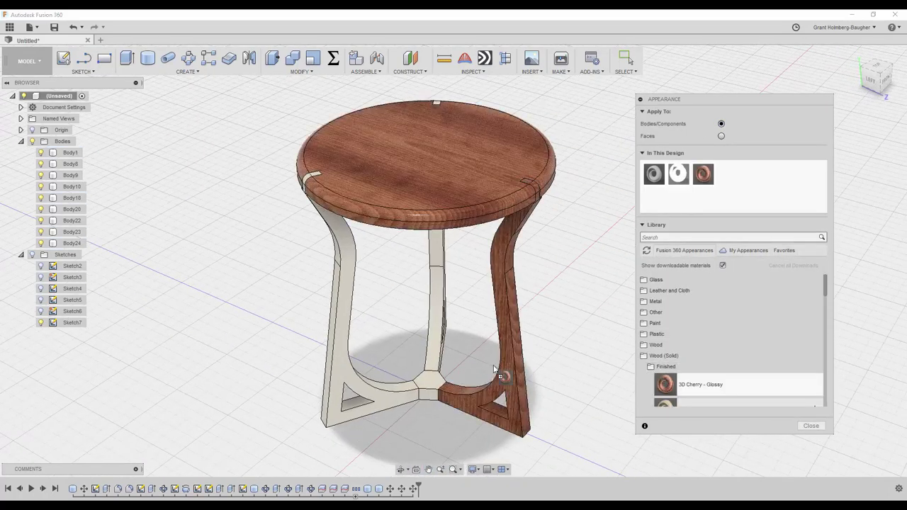
pyautogui.moveTo(347, 398); pyautogui.dragTo(348, 400)
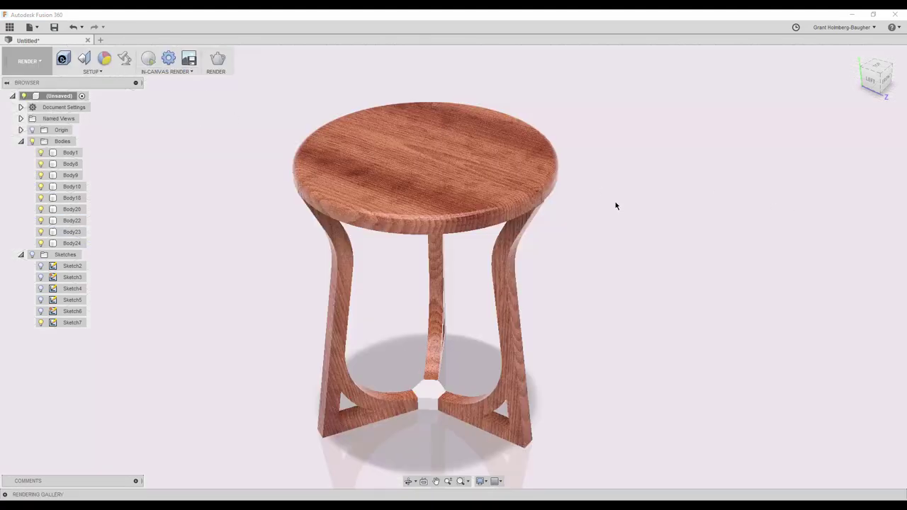
# Edit the 3D Cherry - Glossy appearance to a darker cherry colour.
pyautogui.click(101, 61)
pyautogui.click(673, 306)
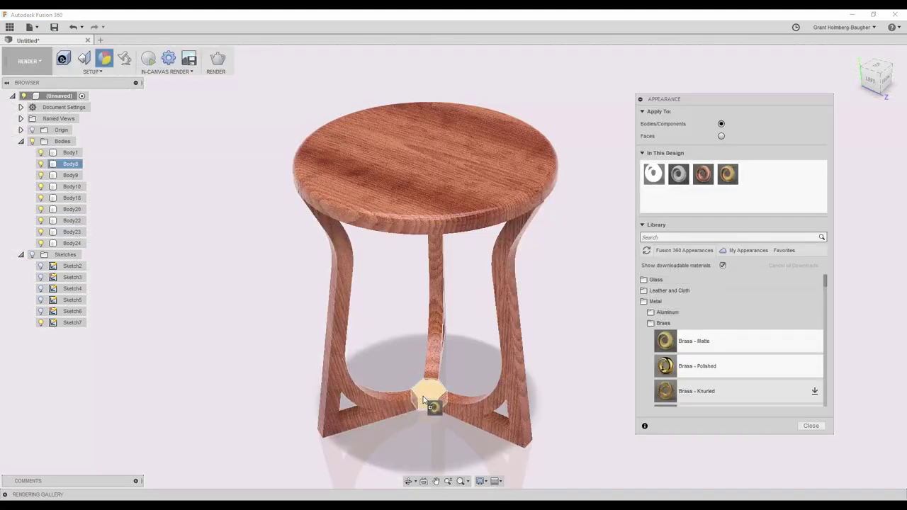
pyautogui.doubleClick(702, 171)
pyautogui.click(565, 183)
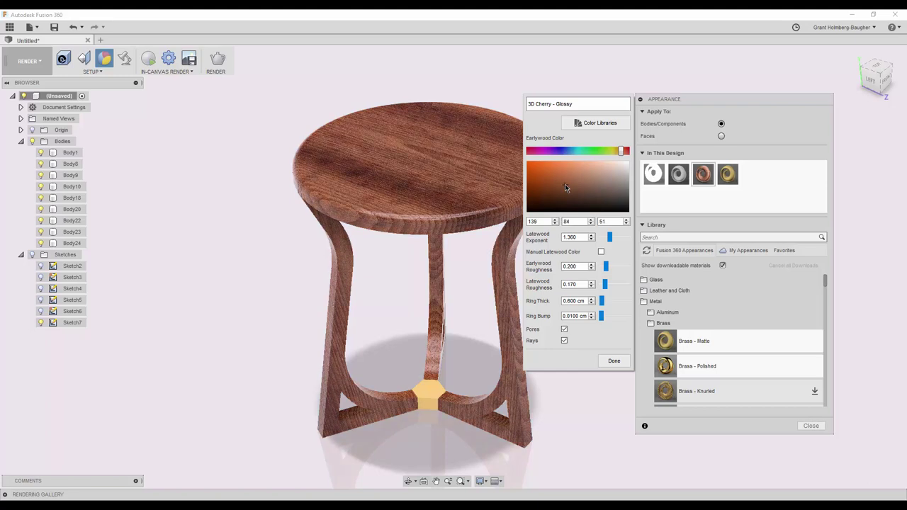
pyautogui.click(611, 361)
# Slide the tabletop grain with Texture Map Controls to centre the rings, then open Scene Settings.
pyautogui.click(82, 58)
pyautogui.click(425, 176)
pyautogui.moveTo(434, 177); pyautogui.dragTo(435, 71)
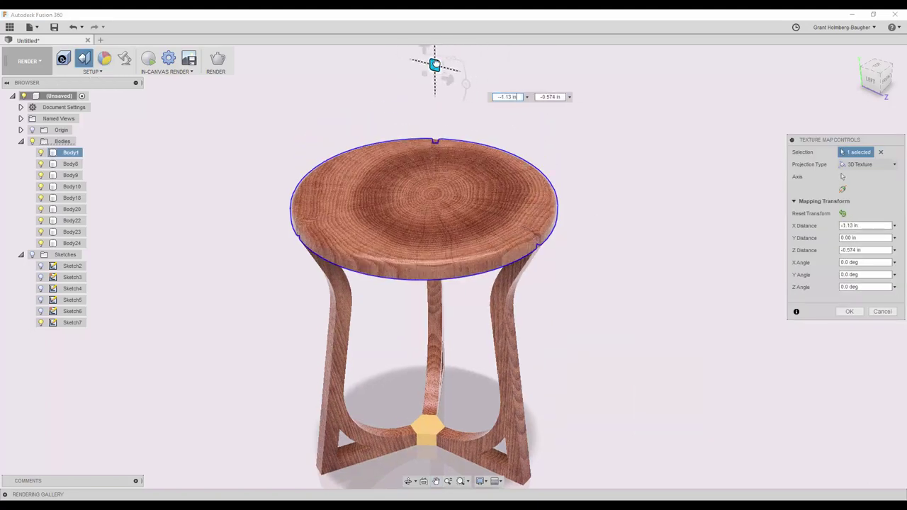
pyautogui.click(876, 69)
pyautogui.moveTo(368, 263)
pyautogui.keyDown('shift'); pyautogui.mouseDown(button='middle')
pyautogui.moveTo(454, 145)
pyautogui.moveTo(444, 120)
pyautogui.moveTo(248, 133)
pyautogui.mouseUp(button='middle'); pyautogui.keyUp('shift')
pyautogui.press('Return')
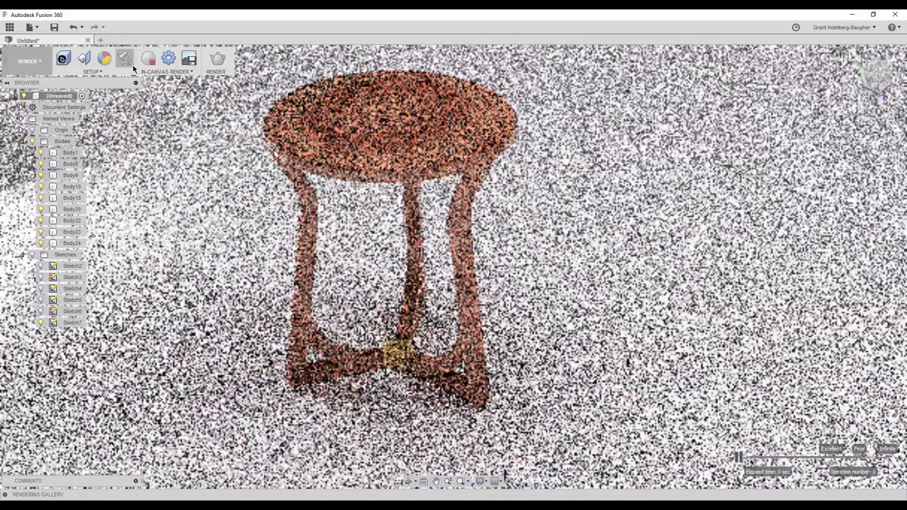
pyautogui.click(132, 66)
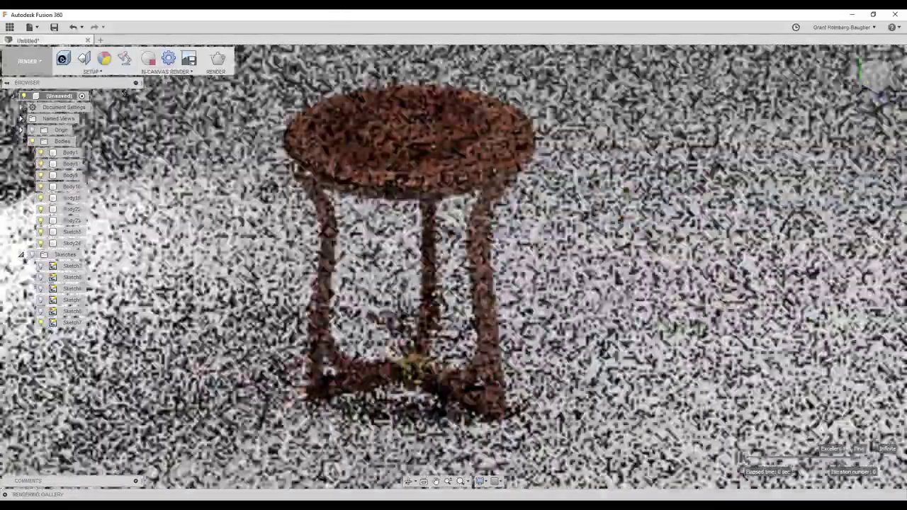
# Revisit the Texture Map Controls for the tabletop grain.
pyautogui.click(124, 58)
pyautogui.click(71, 152)
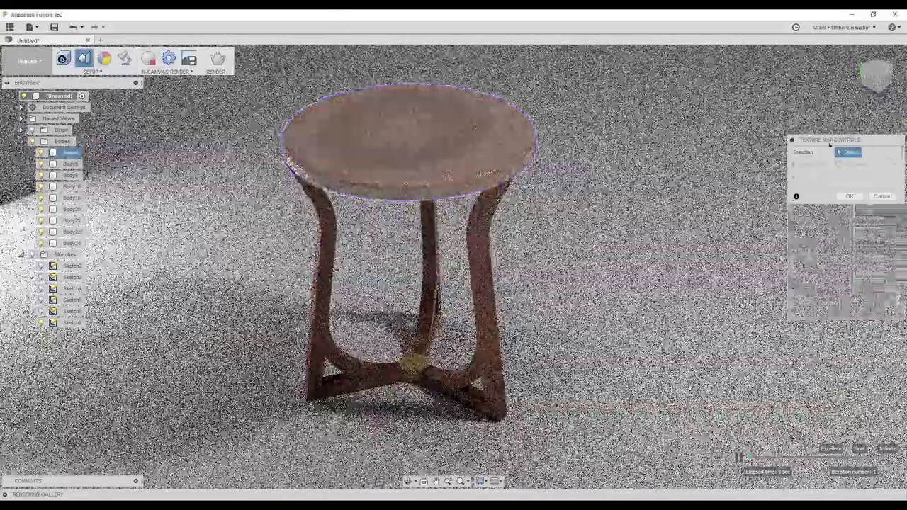
pyautogui.scroll(-2, 642, 179)
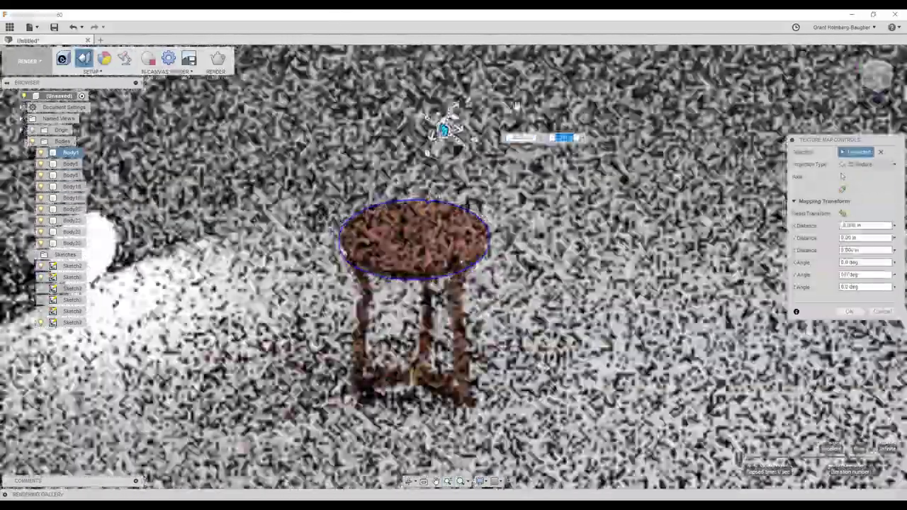
pyautogui.press('Escape')
pyautogui.scroll(4, 459, 230)
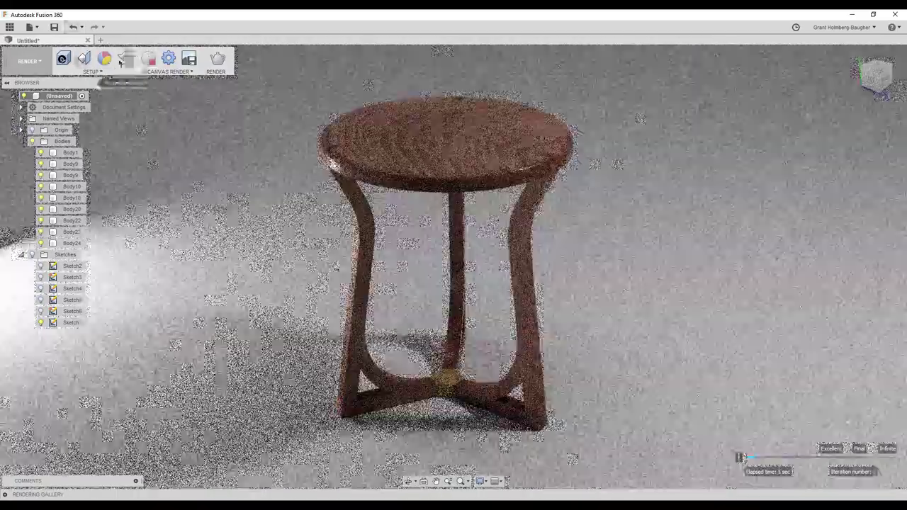
pyautogui.click(121, 60)
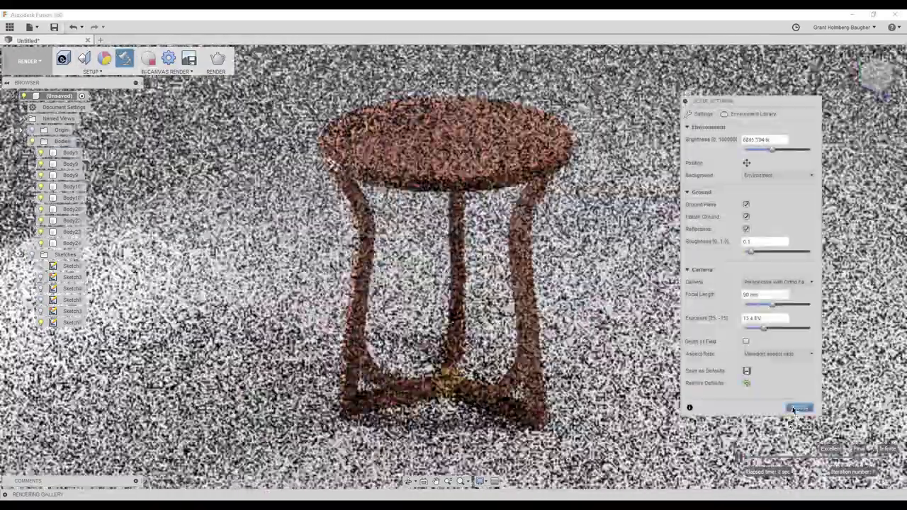
# Download 3D Walnut - Glossy and apply it to the tabletop and all three legs.
pyautogui.press('a')
pyautogui.doubleClick(727, 174)
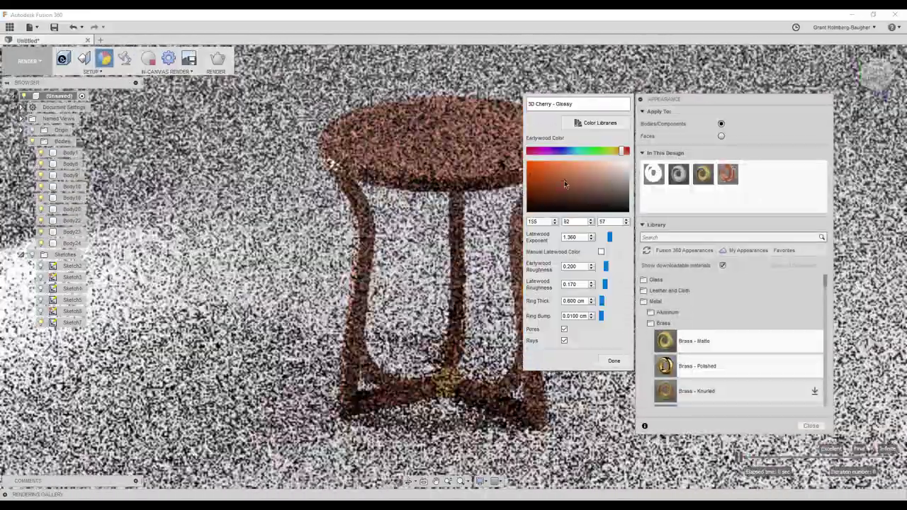
pyautogui.click(612, 361)
pyautogui.scroll(-5, 677, 376)
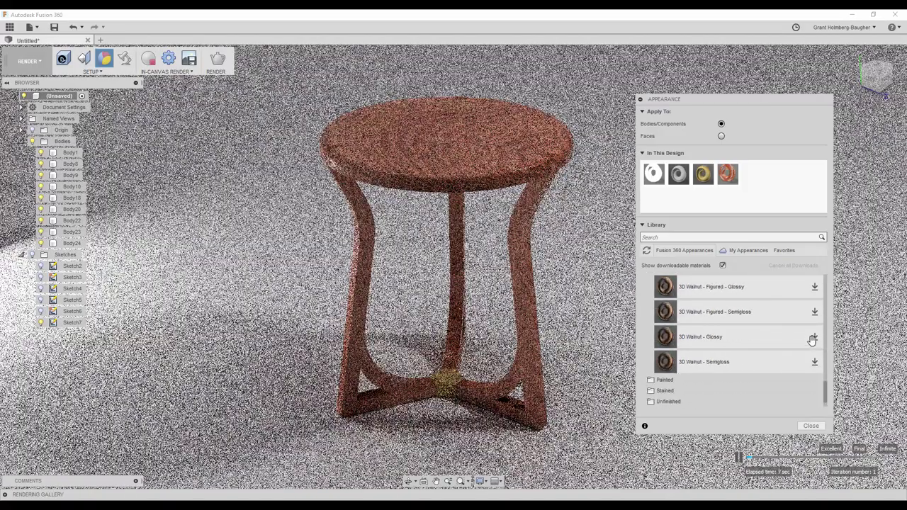
pyautogui.click(813, 338)
pyautogui.moveTo(517, 156); pyautogui.dragTo(446, 138)
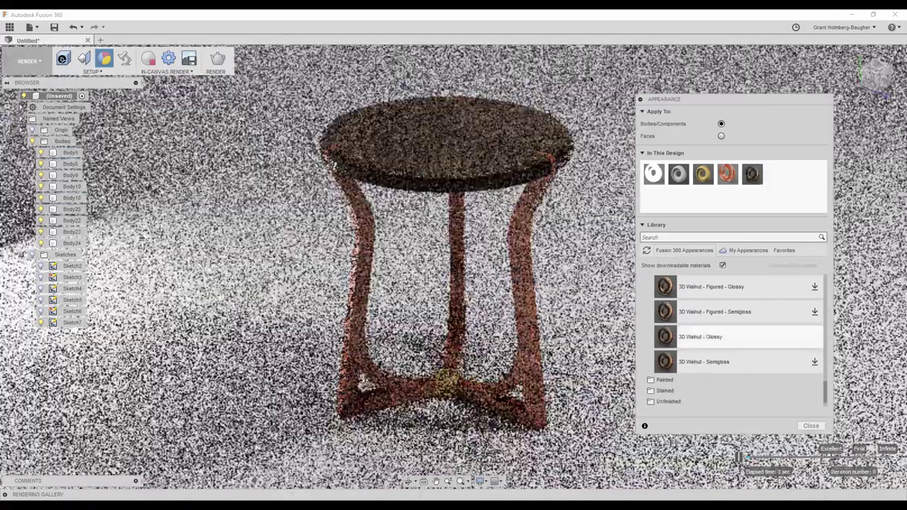
pyautogui.moveTo(700, 336); pyautogui.dragTo(530, 228)
pyautogui.moveTo(700, 336); pyautogui.dragTo(456, 275)
pyautogui.click(810, 425)
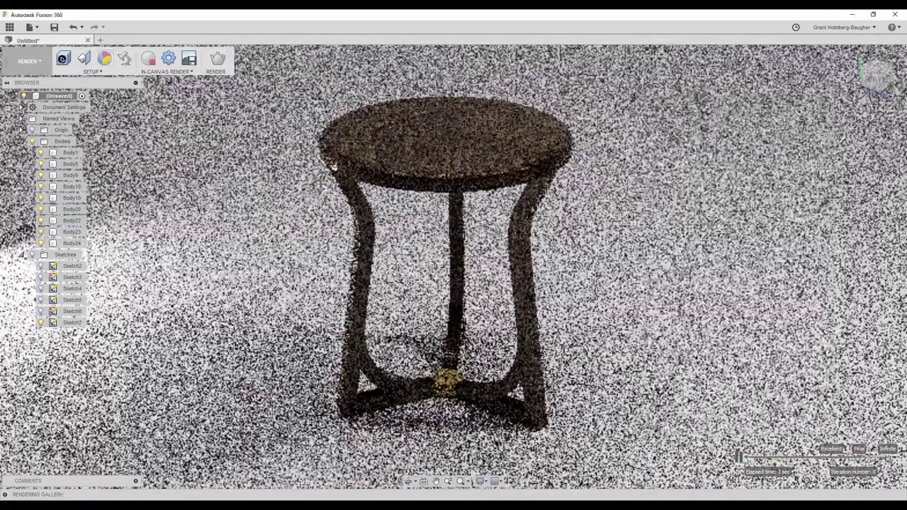
# Set camera focal length to 50 mm, orbit to eye level, and lower environment brightness.
pyautogui.moveTo(680, 283)
pyautogui.keyDown('shift'); pyautogui.mouseDown(button='middle')
pyautogui.moveTo(641, 275)
pyautogui.moveTo(637, 262)
pyautogui.mouseUp(button='middle'); pyautogui.keyUp('shift')
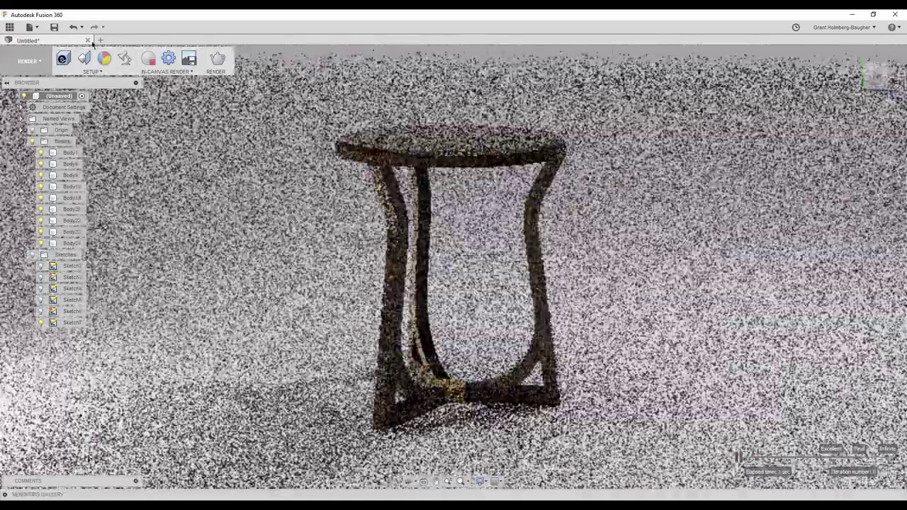
pyautogui.click(124, 58)
pyautogui.moveTo(772, 305); pyautogui.dragTo(827, 344)
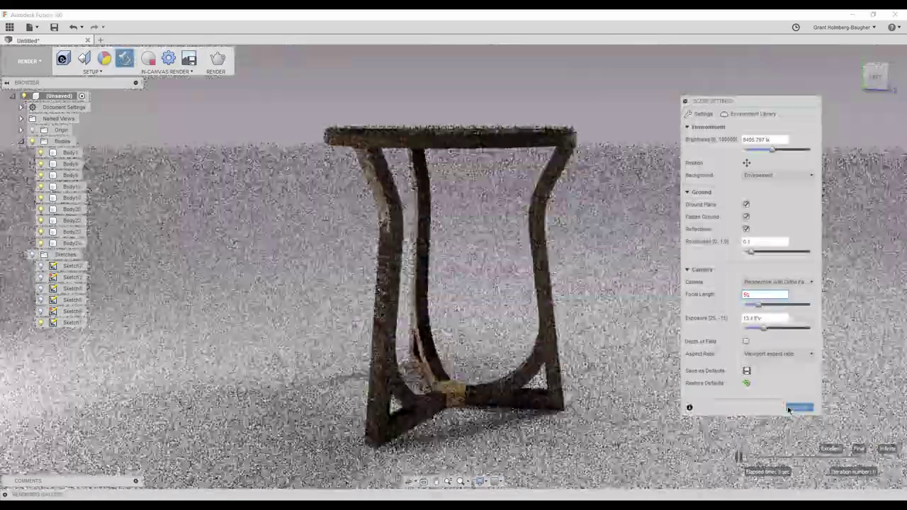
pyautogui.click(788, 409)
pyautogui.moveTo(638, 241)
pyautogui.keyDown('shift'); pyautogui.mouseDown(button='middle')
pyautogui.moveTo(658, 233)
pyautogui.moveTo(496, 229)
pyautogui.moveTo(352, 147)
pyautogui.moveTo(356, 138)
pyautogui.mouseUp(button='middle'); pyautogui.keyUp('shift')
pyautogui.scroll(-5, 496, 229)
pyautogui.scroll(5, 496, 229)
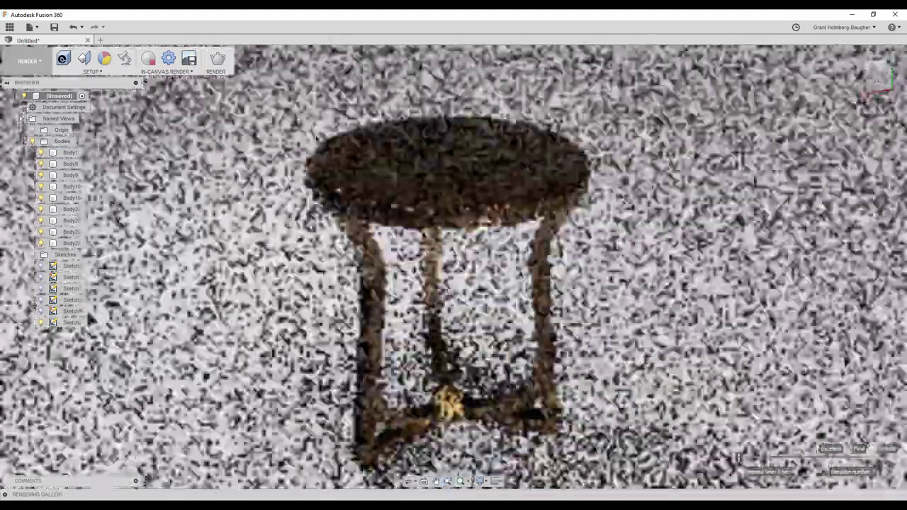
pyautogui.keyDown('shift'); pyautogui.moveTo(453, 212); pyautogui.dragTo(453, 163, button='middle'); pyautogui.keyUp('shift')
pyautogui.click(124, 58)
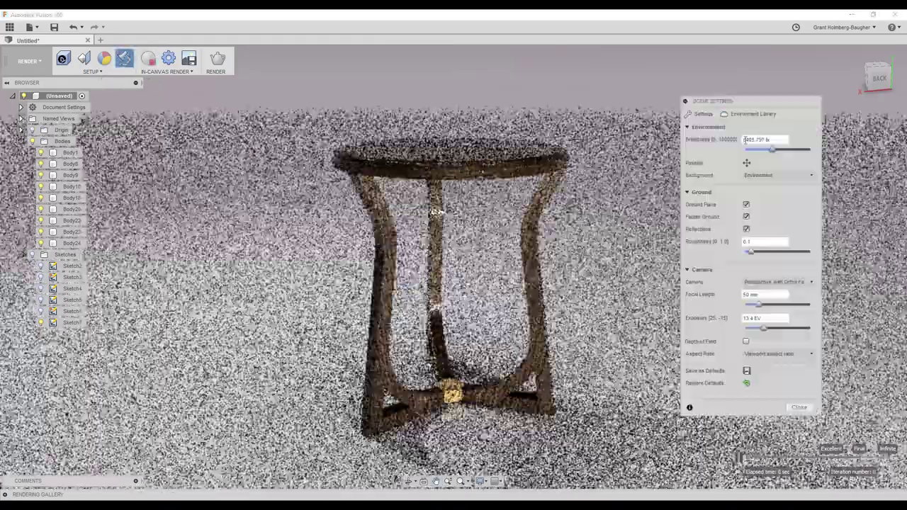
pyautogui.moveTo(771, 149); pyautogui.dragTo(748, 150)
# Edit the walnut appearance's grain settings and confirm the changes.
pyautogui.click(32, 61)
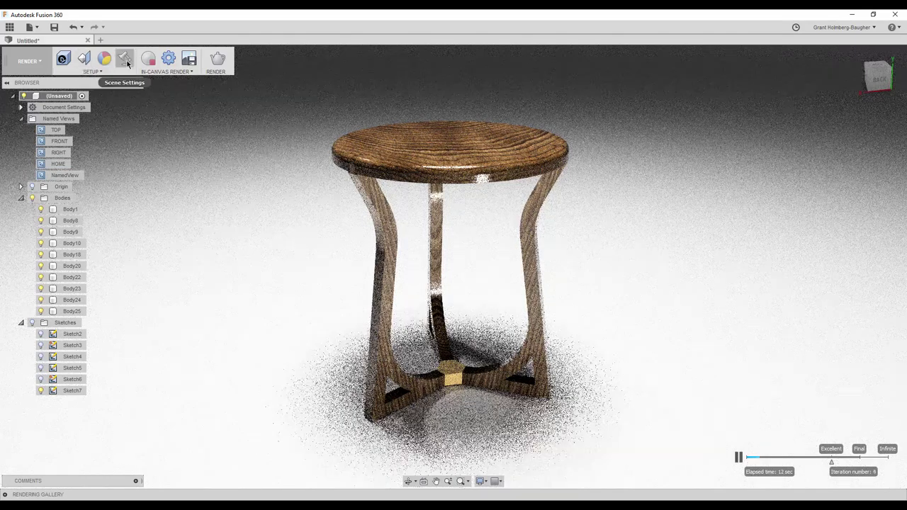
pyautogui.click(105, 58)
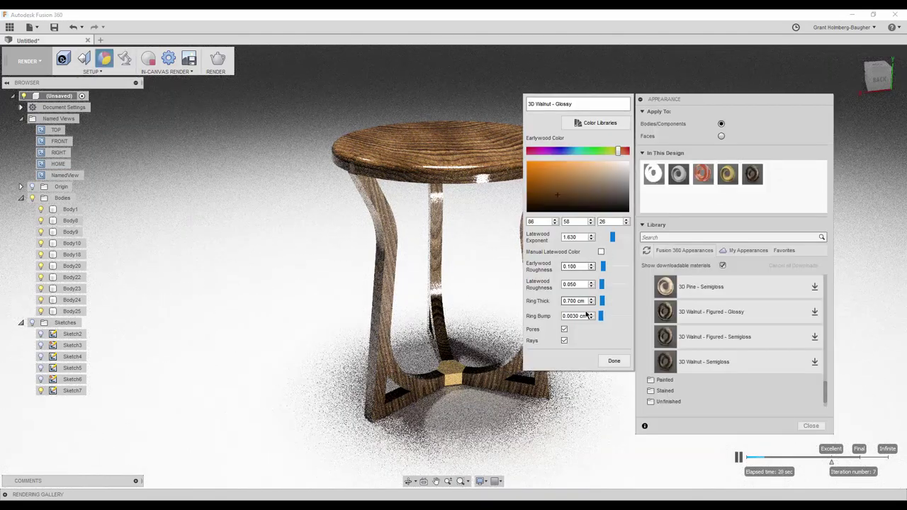
pyautogui.click(613, 361)
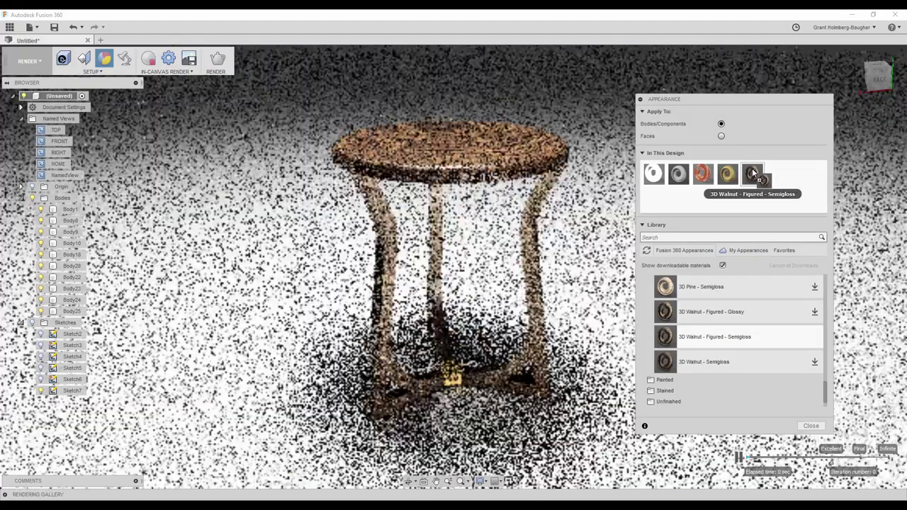
# Download 3D Walnut - Figured - Glossy, then drag 3D Mahogany and 3D Koa - Curly onto the stool.
pyautogui.click(813, 312)
pyautogui.scroll(3, 775, 321)
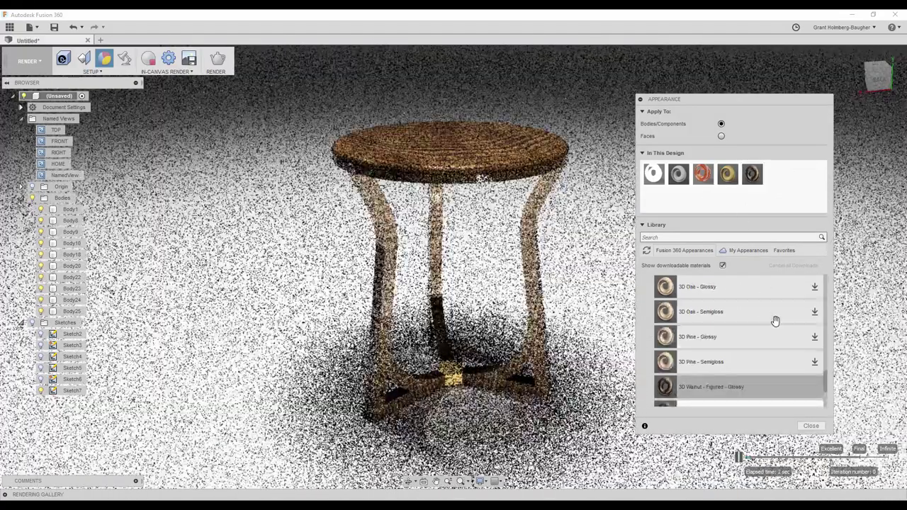
pyautogui.scroll(3, 811, 347)
pyautogui.scroll(2, 816, 386)
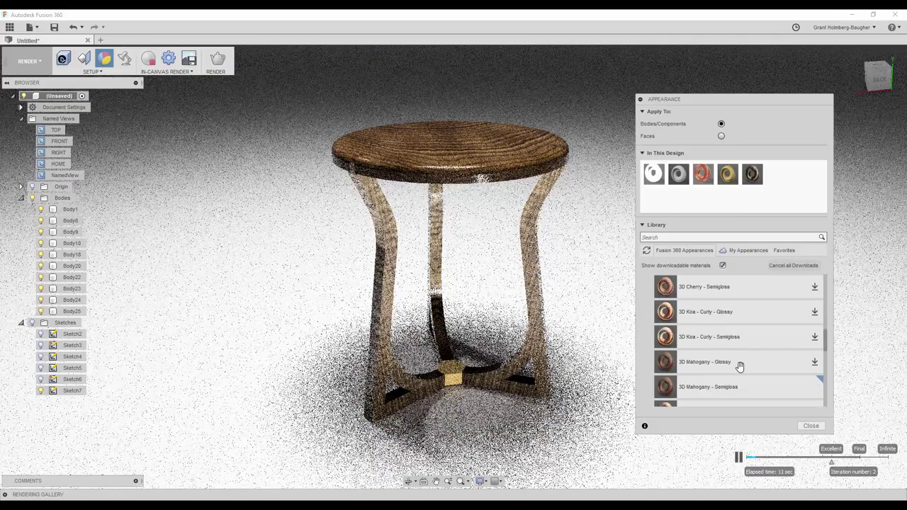
pyautogui.moveTo(740, 387); pyautogui.dragTo(752, 173)
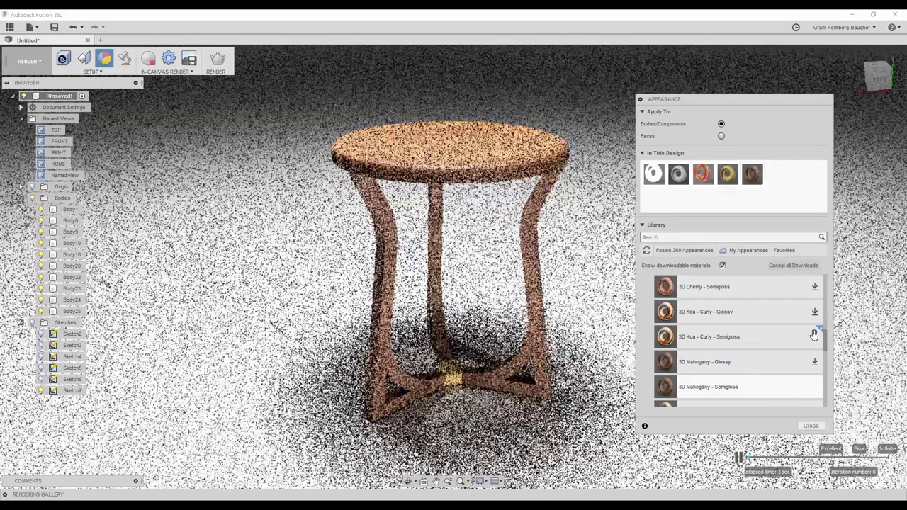
pyautogui.moveTo(740, 336); pyautogui.dragTo(736, 181)
# Close Appearance with the koa finish applied and rename the tabletop body to top.
pyautogui.click(811, 426)
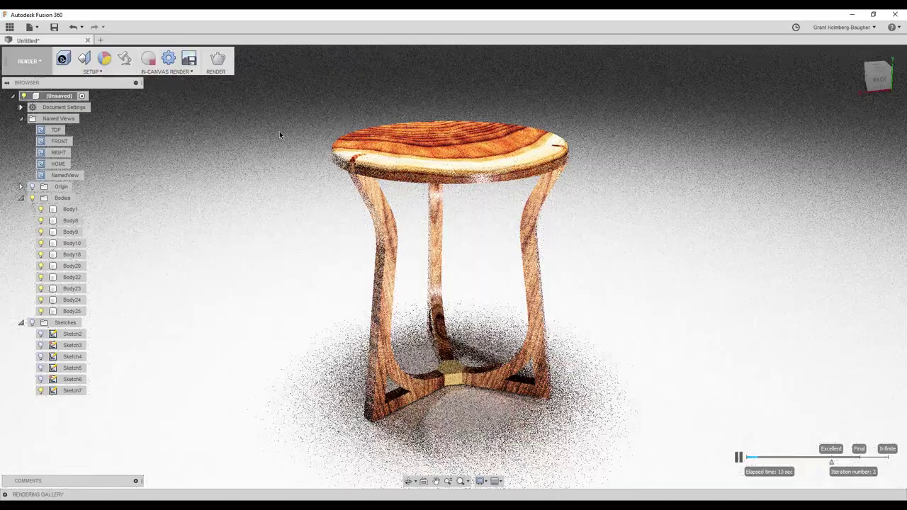
pyautogui.keyDown('shift'); pyautogui.moveTo(279, 131); pyautogui.dragTo(276, 186, button='middle'); pyautogui.keyUp('shift')
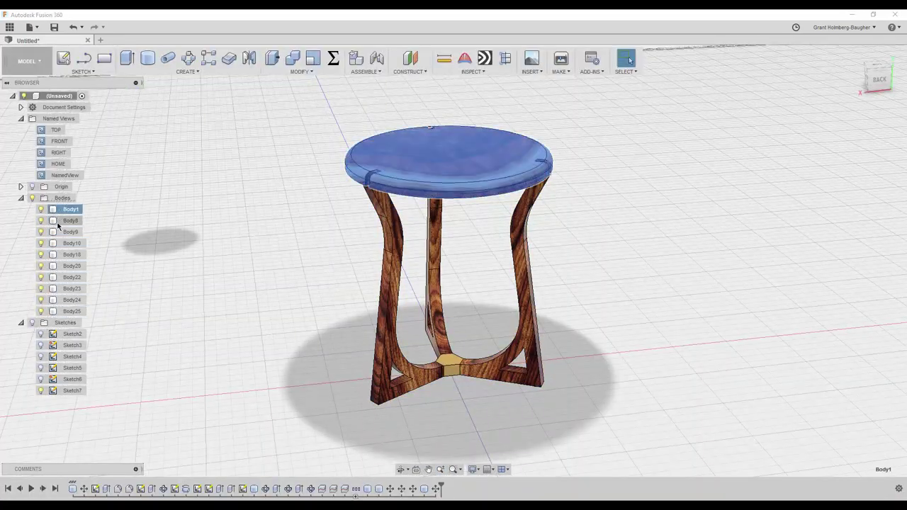
pyautogui.write('top')
pyautogui.click(72, 222)
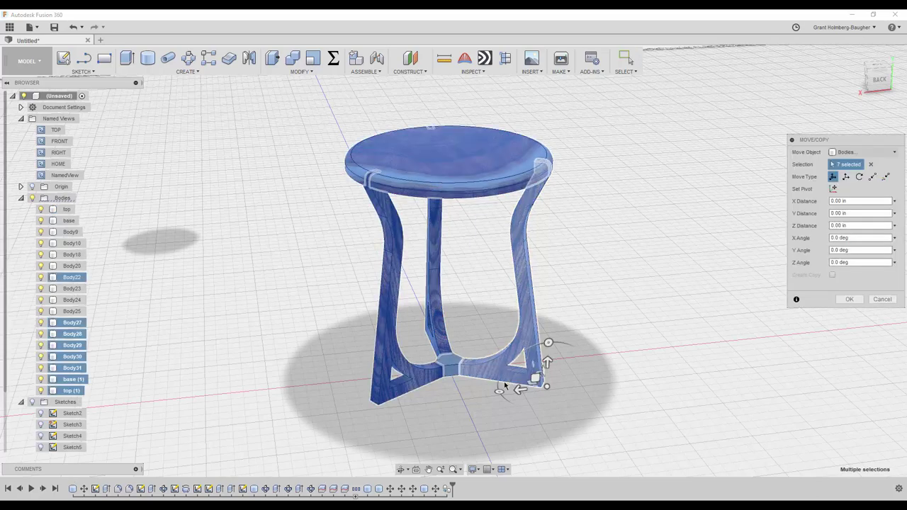
# Tip the copied stool onto its side, turn it slightly about Z, and slide it beside the upright one.
pyautogui.moveTo(545, 344); pyautogui.dragTo(469, 383)
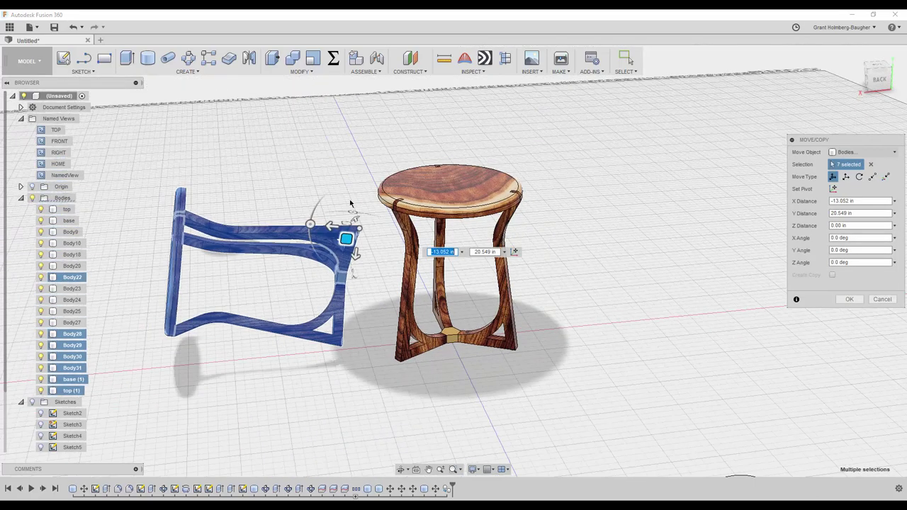
pyautogui.moveTo(352, 204)
pyautogui.mouseDown()
pyautogui.moveTo(379, 204)
pyautogui.moveTo(365, 227)
pyautogui.mouseUp()
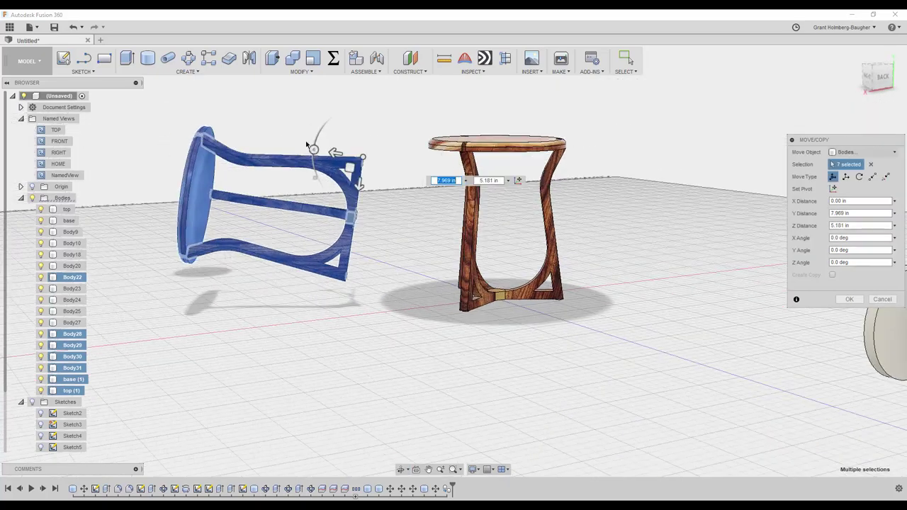
pyautogui.click(902, 68)
pyautogui.moveTo(425, 188); pyautogui.dragTo(460, 213)
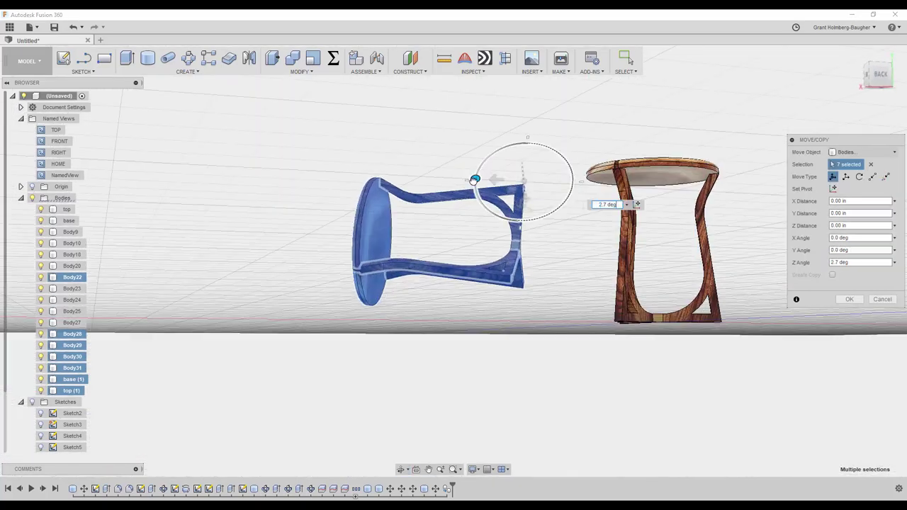
pyautogui.moveTo(482, 187); pyautogui.dragTo(501, 228)
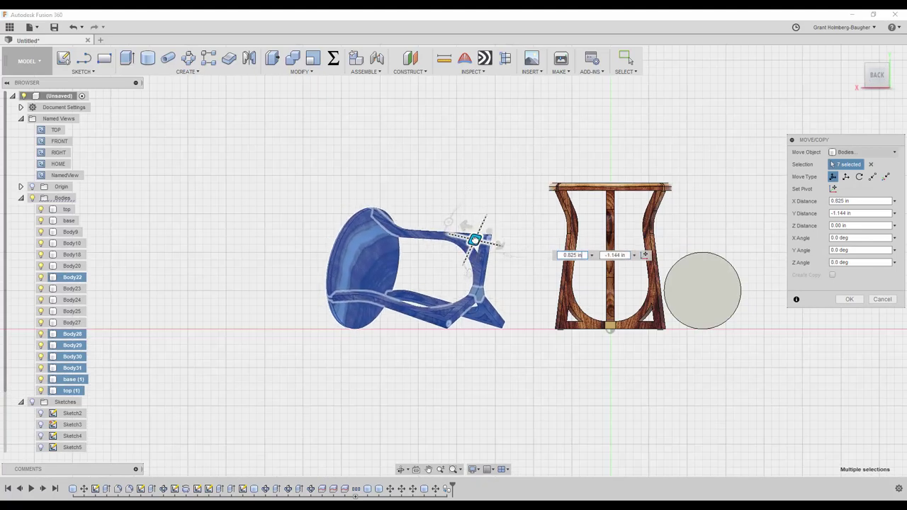
pyautogui.click(528, 184)
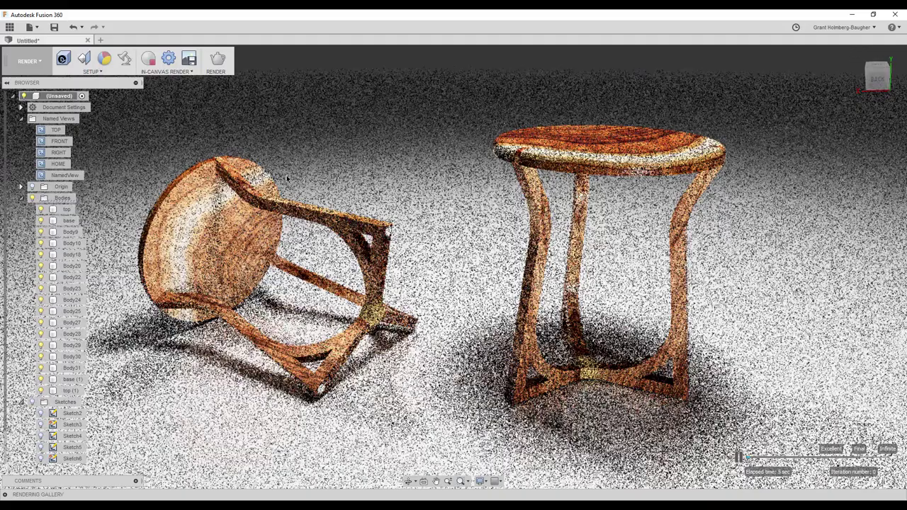
# Drag a library appearance from the Appearance panel (A) onto the stool.
pyautogui.press('a')
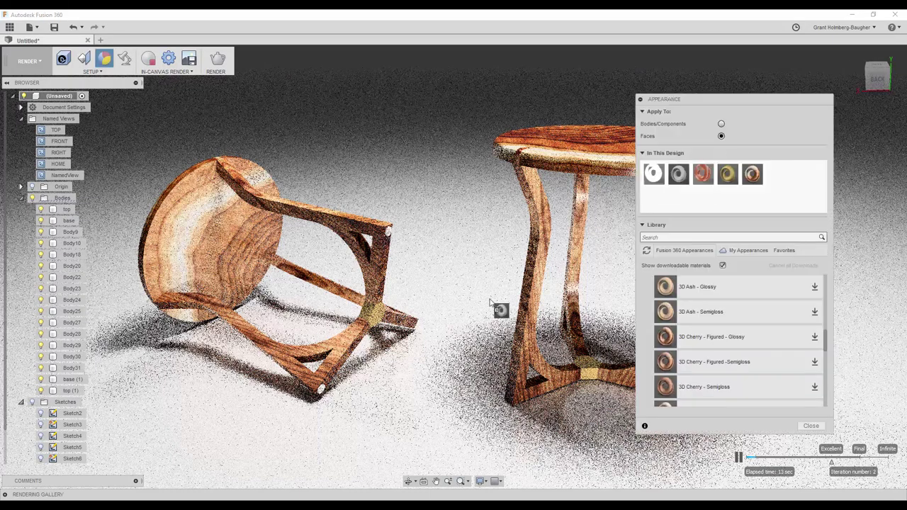
pyautogui.moveTo(489, 301); pyautogui.dragTo(425, 333)
pyautogui.press('Return')
pyautogui.scroll(5, 426, 333)
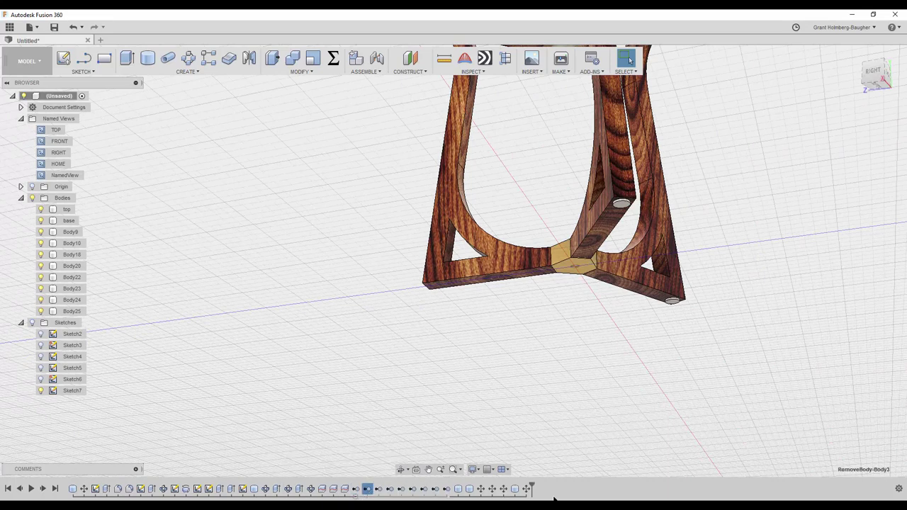
# Roll the timeline back and delete the RemoveBody feature to restore the foot peg.
pyautogui.moveTo(532, 489); pyautogui.dragTo(451, 489)
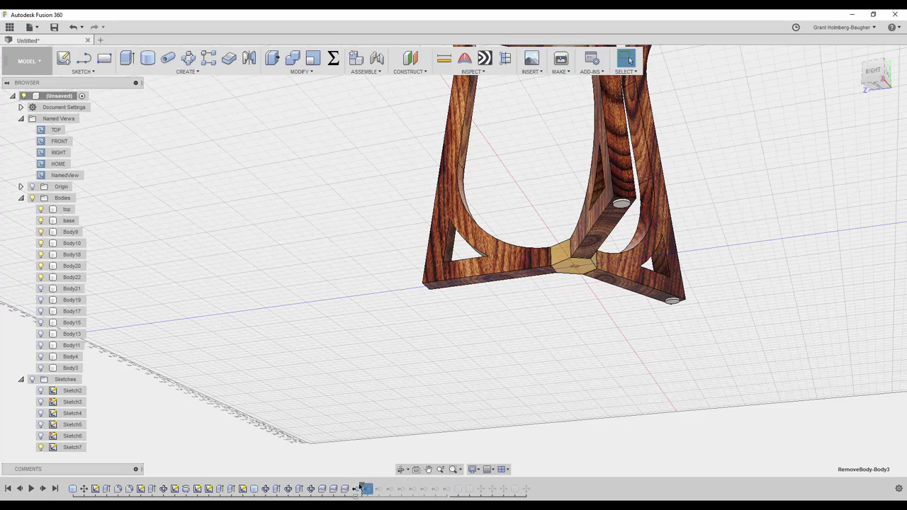
pyautogui.moveTo(357, 490); pyautogui.dragTo(439, 488)
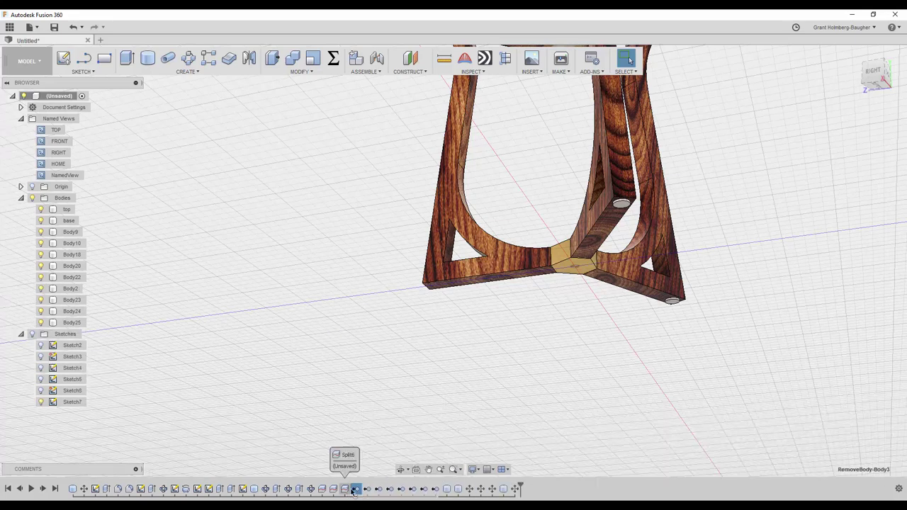
pyautogui.moveTo(352, 488); pyautogui.dragTo(349, 489)
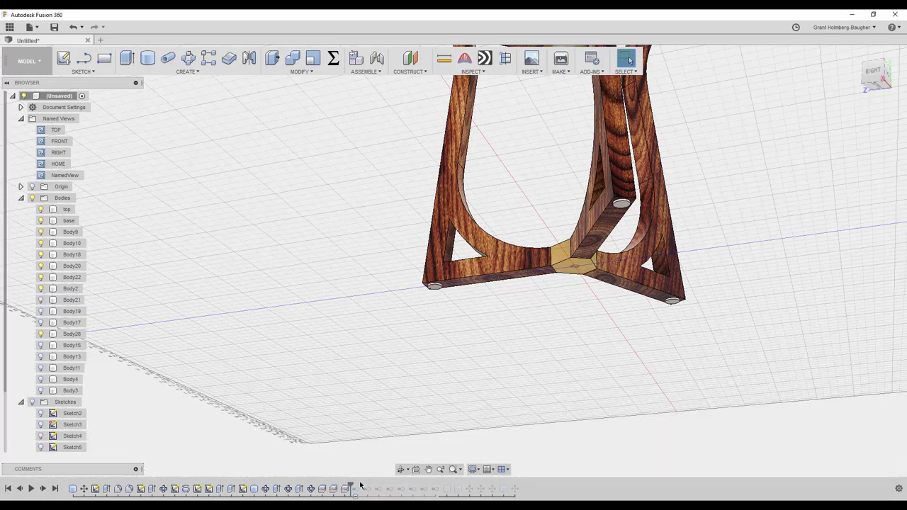
pyautogui.rightClick(413, 487)
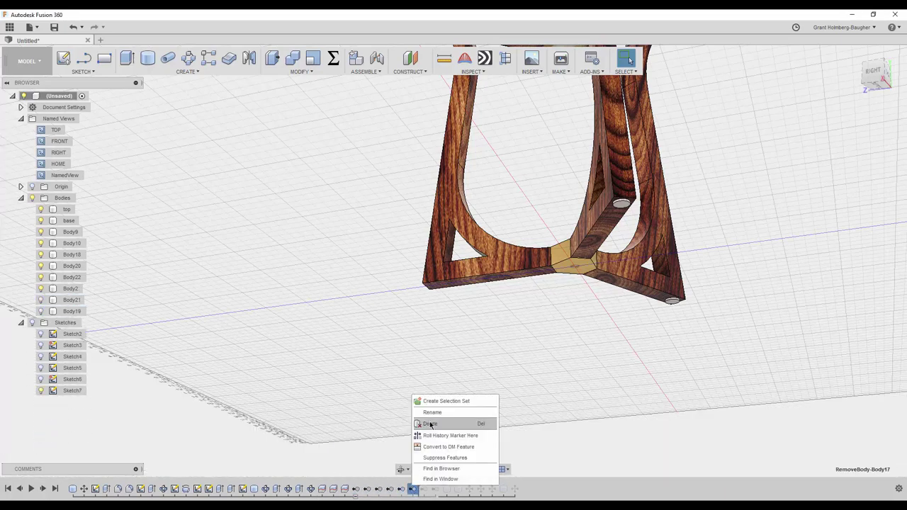
pyautogui.click(430, 423)
# Remove extra duplicate bodies such as Body17, then select a run of timeline features.
pyautogui.keyDown('shift'); pyautogui.moveTo(178, 295); pyautogui.dragTo(134, 265, button='middle'); pyautogui.keyUp('shift')
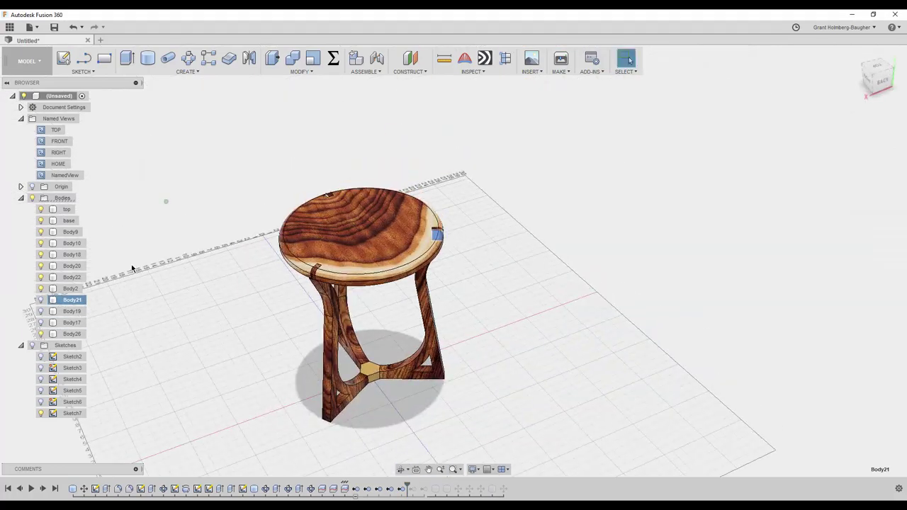
pyautogui.scroll(5, 260, 151)
pyautogui.click(63, 299)
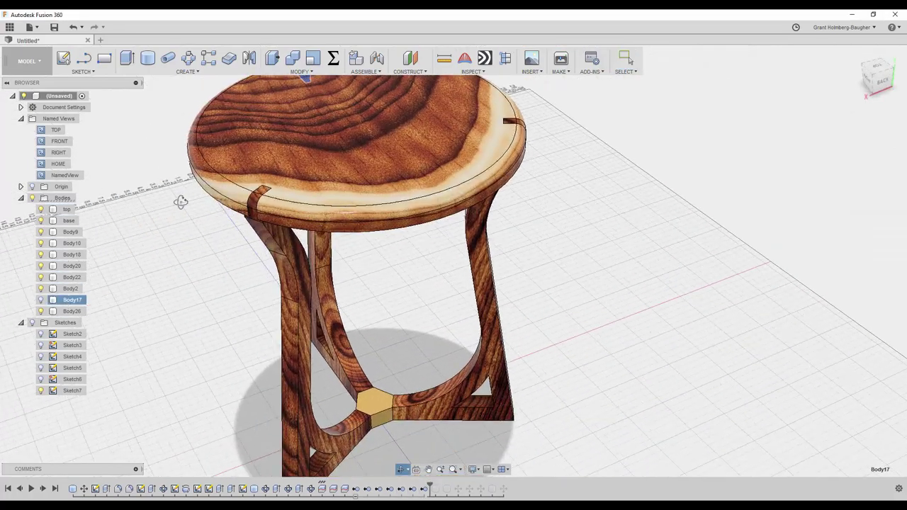
pyautogui.keyDown('shift'); pyautogui.moveTo(304, 287); pyautogui.dragTo(202, 348, button='middle'); pyautogui.keyUp('shift')
pyautogui.rightClick(64, 304)
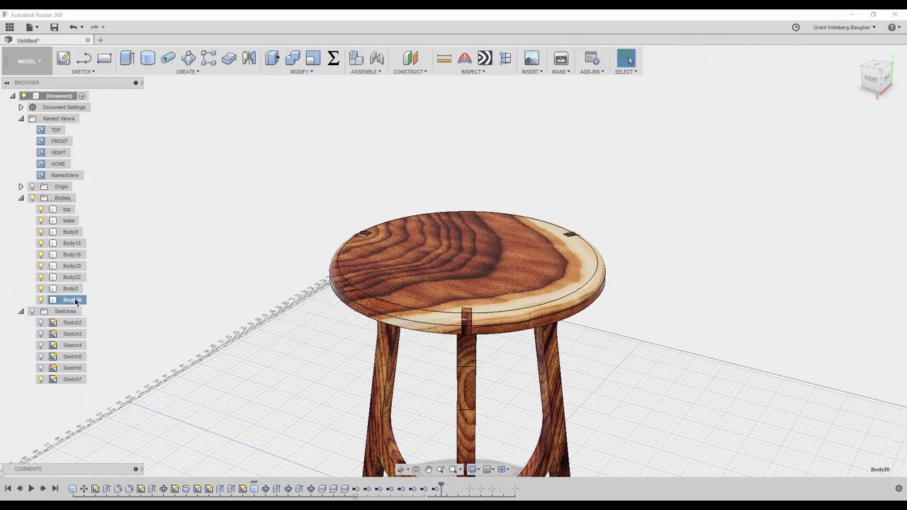
pyautogui.rightClick(62, 289)
pyautogui.click(106, 429)
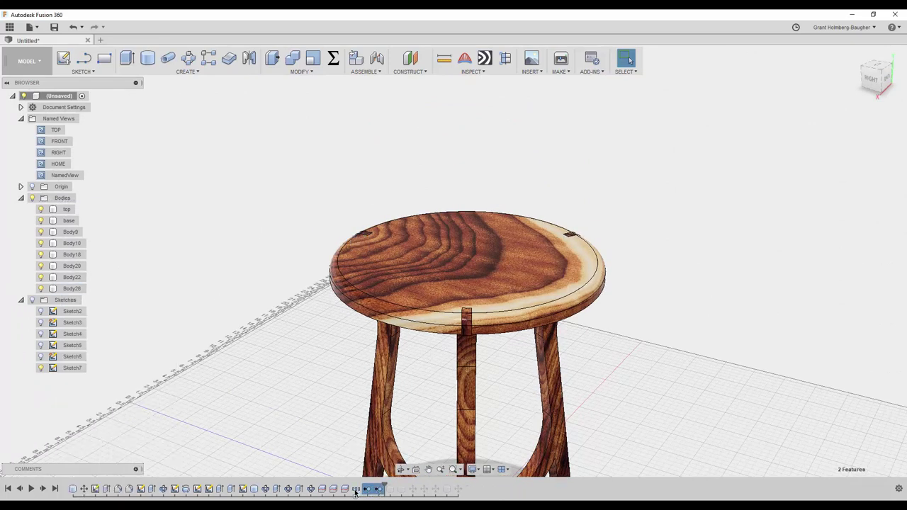
pyautogui.moveTo(359, 495); pyautogui.dragTo(446, 490)
pyautogui.rightClick(446, 490)
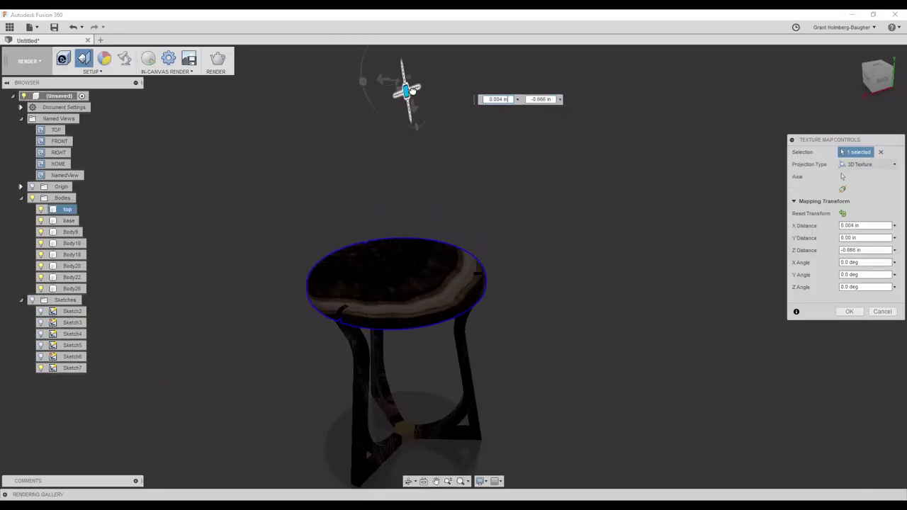
# Shift and rotate the seat top's wood grain with Texture Map Controls, then return to Model.
pyautogui.moveTo(404, 80); pyautogui.dragTo(441, 89)
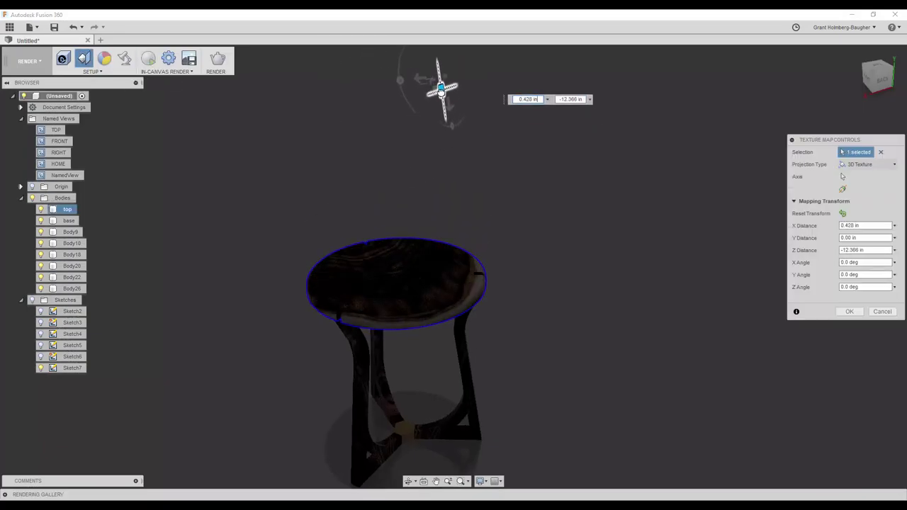
pyautogui.moveTo(451, 125); pyautogui.dragTo(397, 107)
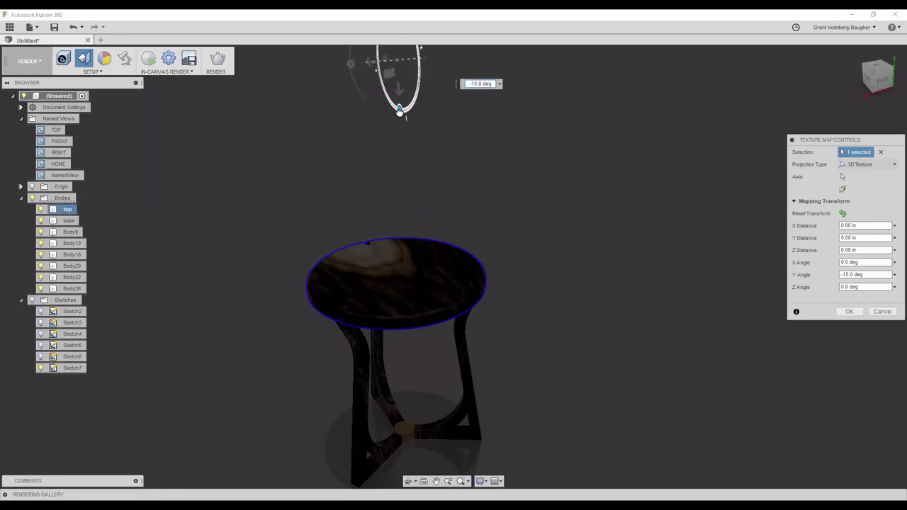
pyautogui.moveTo(392, 66)
pyautogui.mouseDown()
pyautogui.moveTo(370, 51)
pyautogui.moveTo(384, 77)
pyautogui.moveTo(425, 72)
pyautogui.mouseUp()
pyautogui.press('Return')
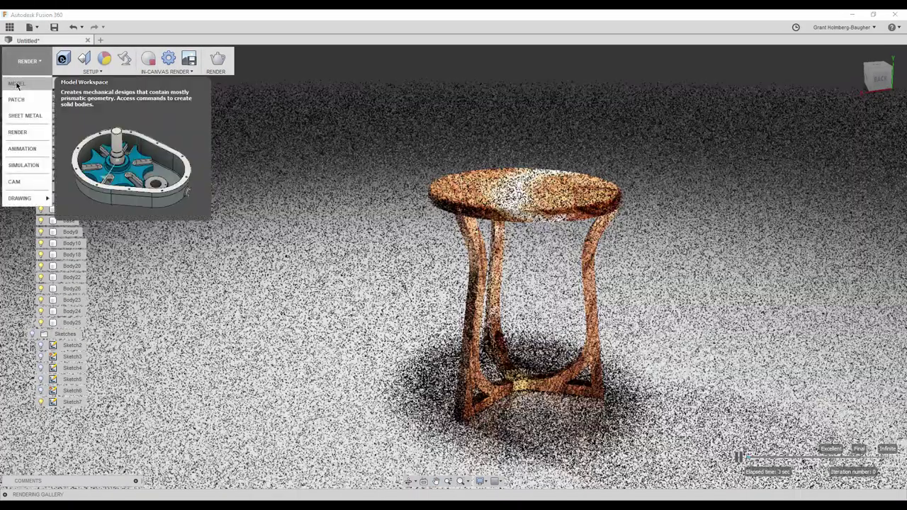
pyautogui.click(17, 85)
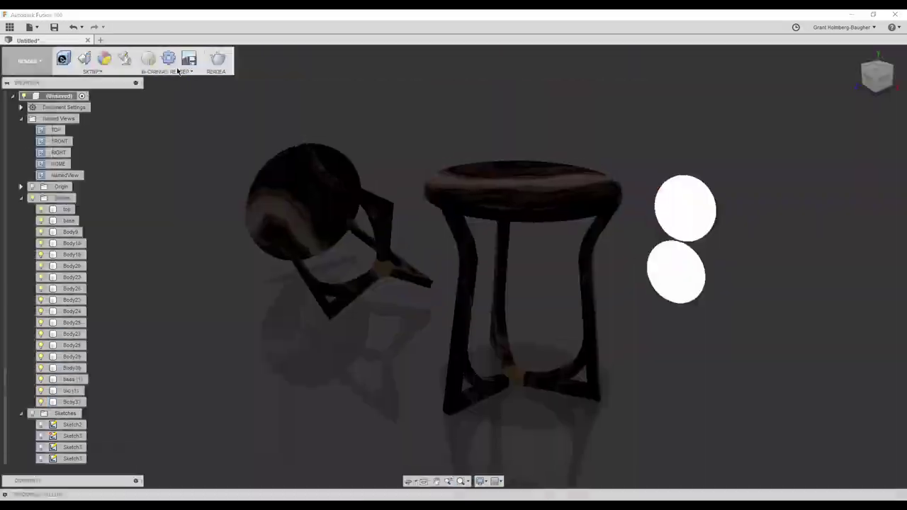
# Finish tipping the copied stool, then rotate the upright stool's bodies -15° about Y.
pyautogui.click(148, 58)
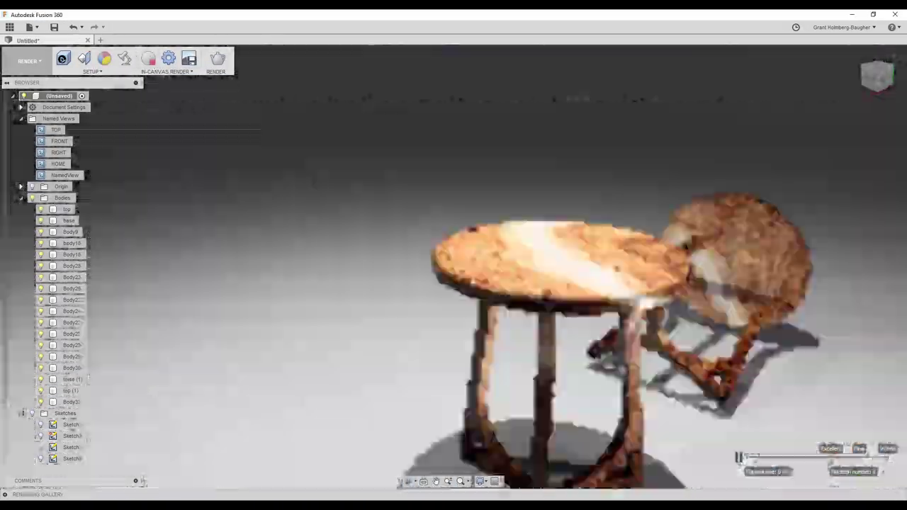
pyautogui.moveTo(496, 234)
pyautogui.keyDown('shift'); pyautogui.mouseDown(button='middle')
pyautogui.moveTo(365, 225)
pyautogui.moveTo(370, 95)
pyautogui.moveTo(313, 44)
pyautogui.mouseUp(button='middle'); pyautogui.keyUp('shift')
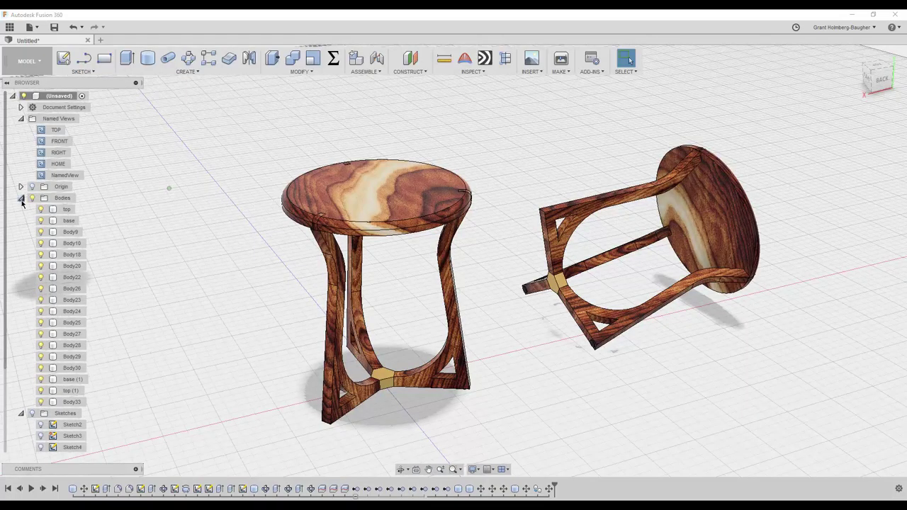
pyautogui.click(66, 209)
pyautogui.keyDown('shift'); pyautogui.click(72, 277); pyautogui.keyUp('shift')
pyautogui.keyDown('shift'); pyautogui.click(71, 288); pyautogui.keyUp('shift')
pyautogui.press('m')
pyautogui.moveTo(486, 199); pyautogui.dragTo(527, 171)
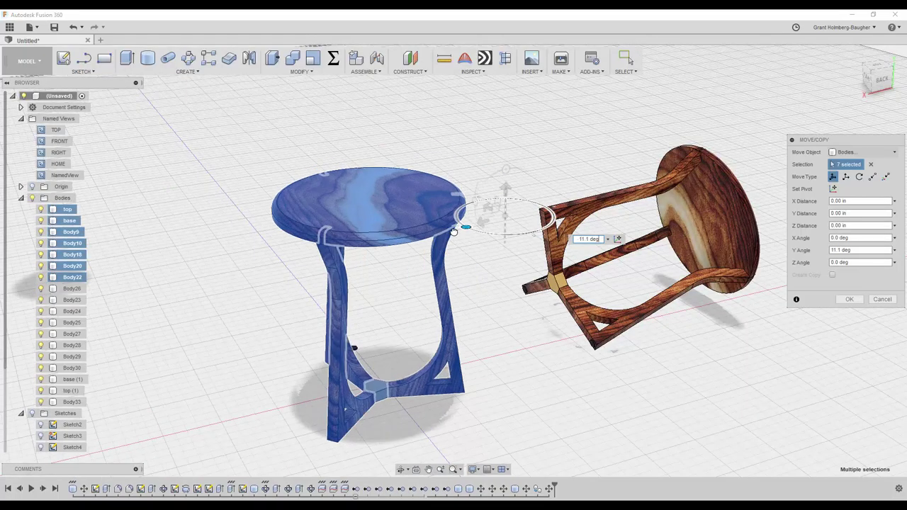
pyautogui.press('Return')
pyautogui.keyDown('shift'); pyautogui.moveTo(527, 171); pyautogui.dragTo(513, 136, button='middle'); pyautogui.keyUp('shift')
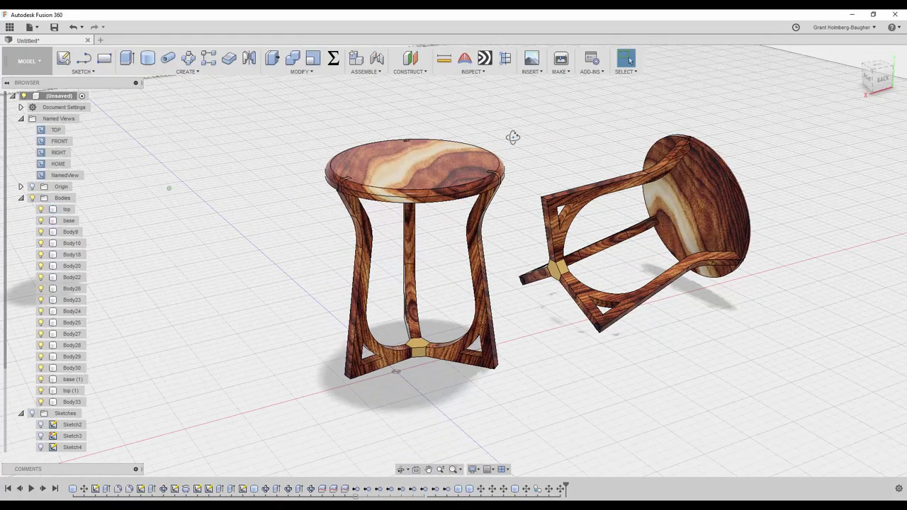
# Slide the Body20 leg's wood grain toward the seat with Texture Map Controls.
pyautogui.click(43, 66)
pyautogui.click(21, 132)
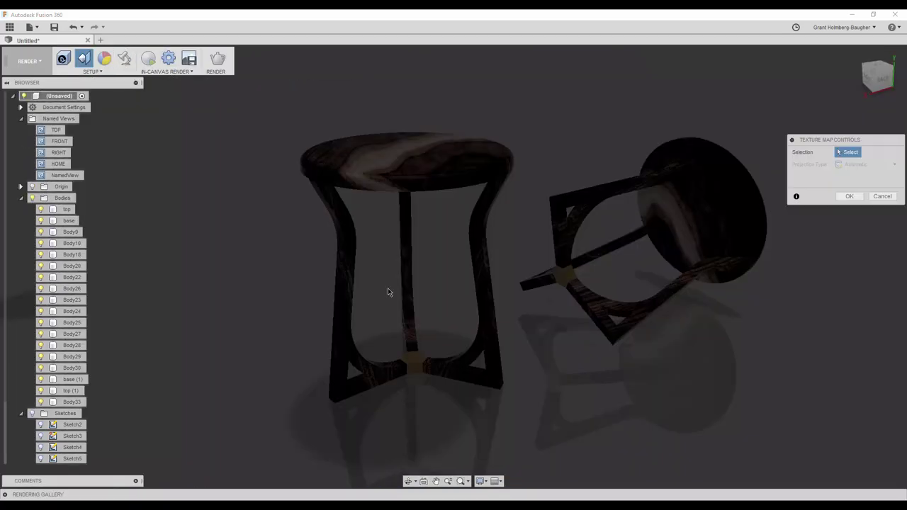
pyautogui.click(337, 270)
pyautogui.moveTo(356, 256); pyautogui.dragTo(435, 236)
pyautogui.press('Return')
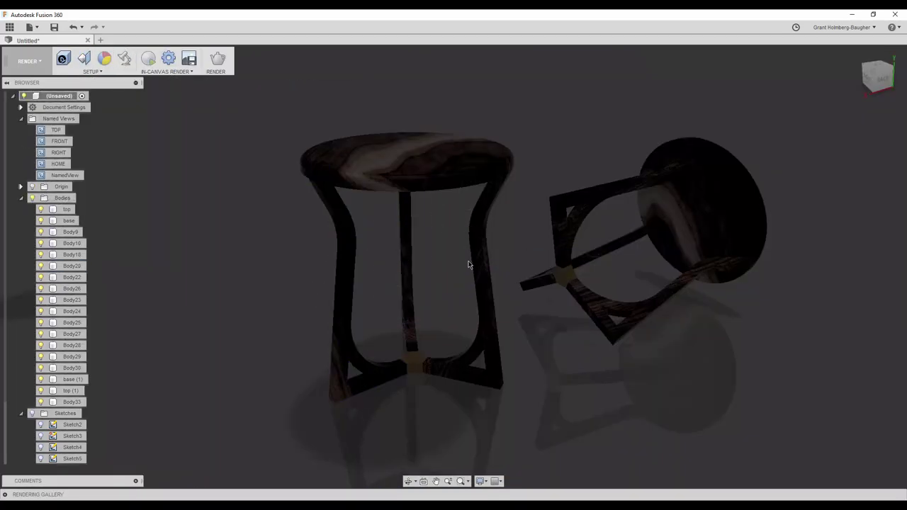
# Run the in-canvas render from a closer, lower camera and bring up the Save dialog.
pyautogui.click(145, 61)
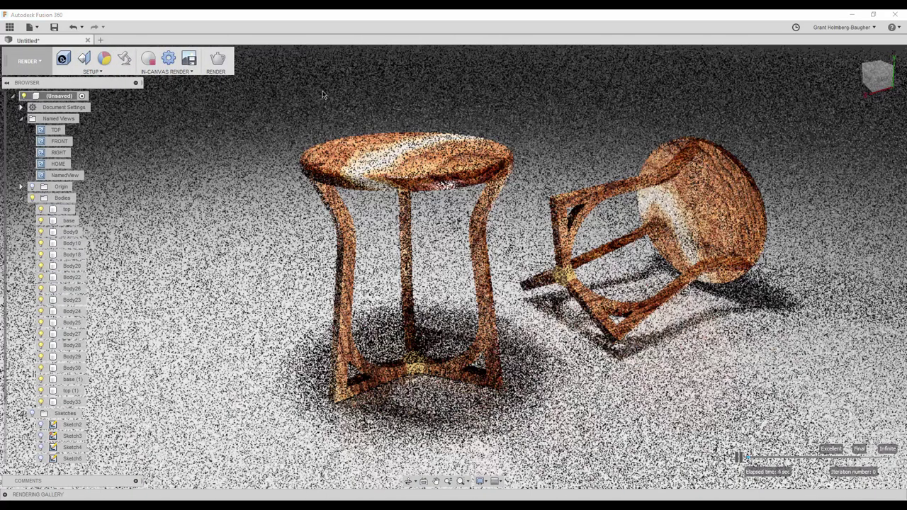
pyautogui.moveTo(322, 94)
pyautogui.keyDown('shift'); pyautogui.mouseDown(button='middle')
pyautogui.moveTo(368, 113)
pyautogui.moveTo(334, 83)
pyautogui.mouseUp(button='middle'); pyautogui.keyUp('shift')
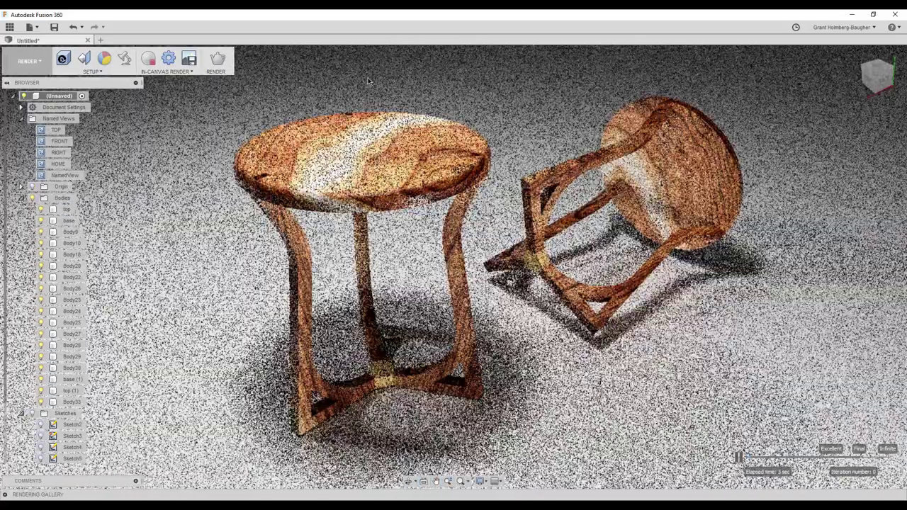
pyautogui.hotkey('ctrl', 's')
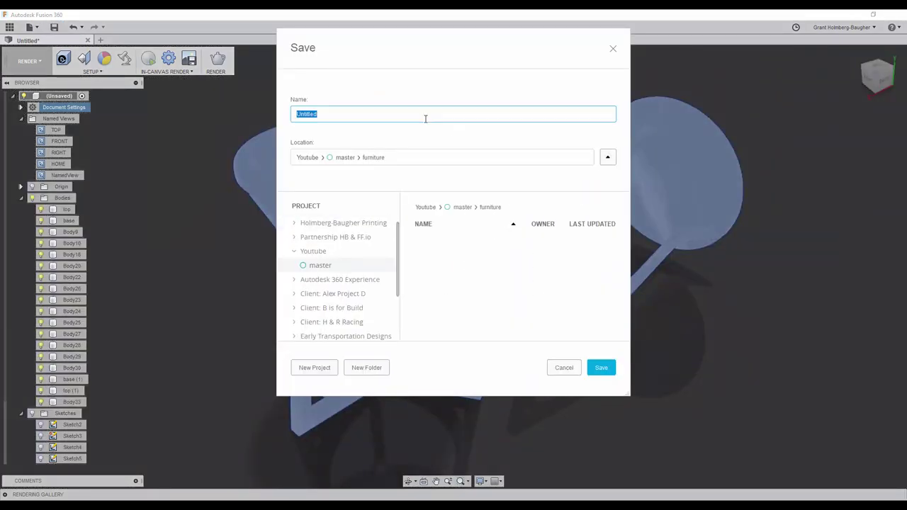
# Save the design to the furniture folder, then nudge the lying stool to rest on the ground.
pyautogui.click(601, 367)
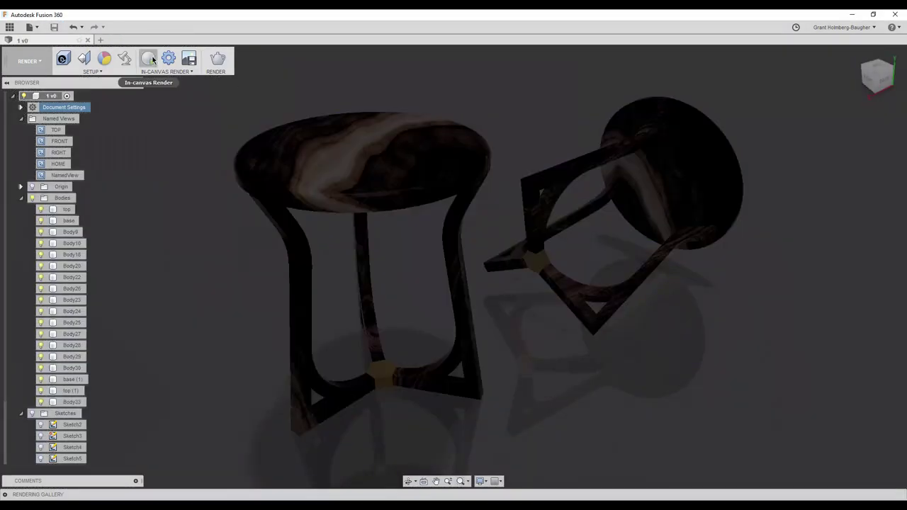
pyautogui.click(149, 60)
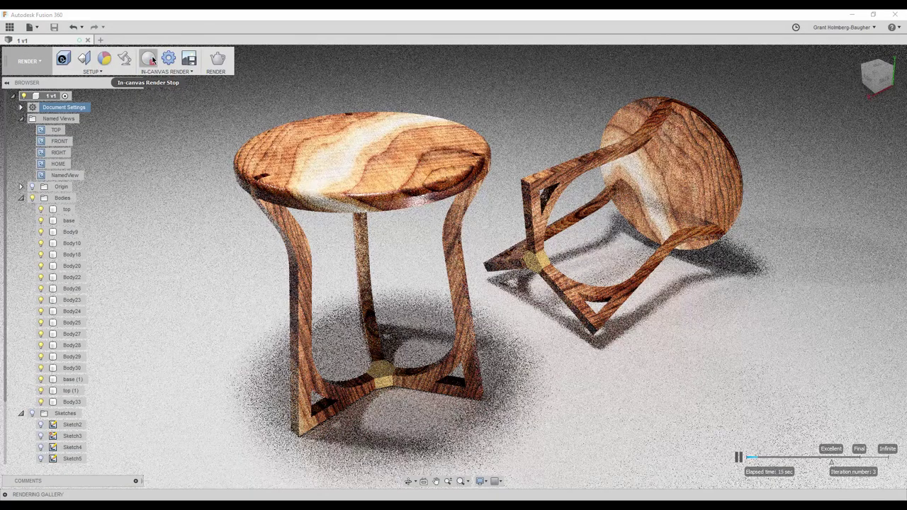
pyautogui.click(66, 209)
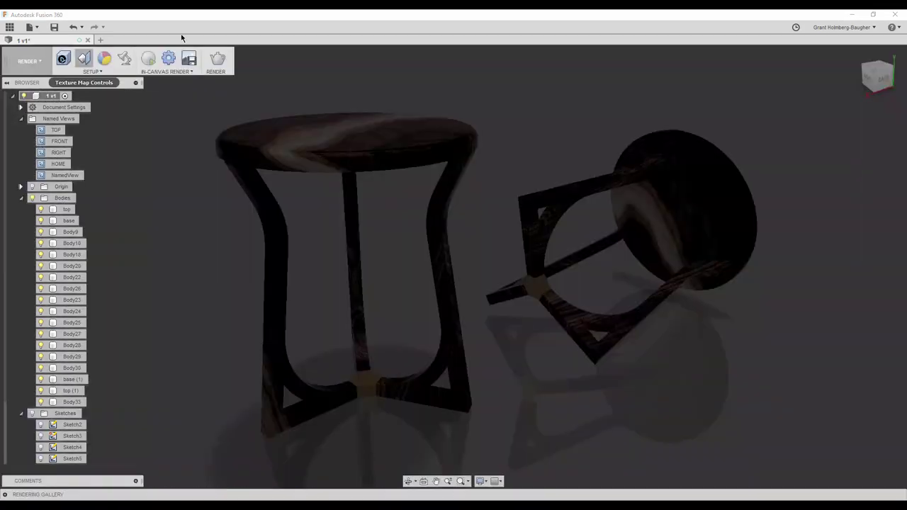
pyautogui.click(148, 58)
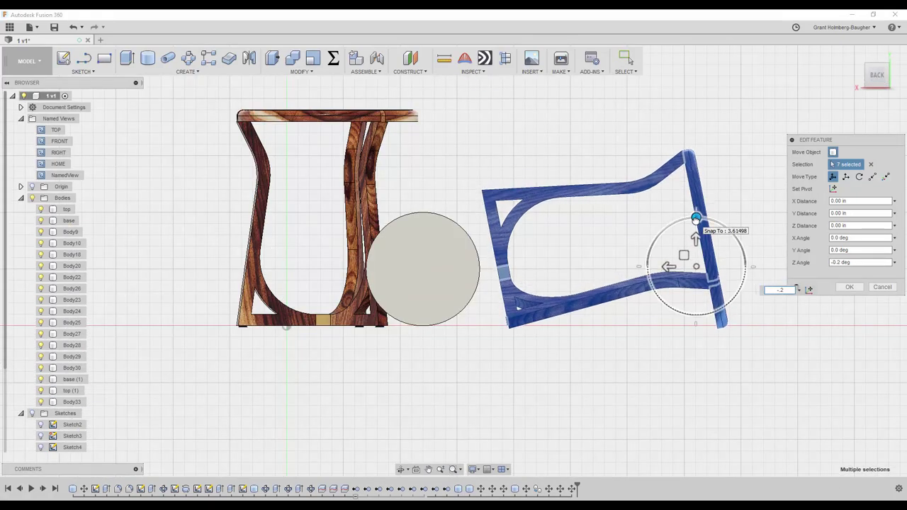
pyautogui.press('Return')
pyautogui.keyDown('shift'); pyautogui.moveTo(668, 117); pyautogui.dragTo(659, 144, button='middle'); pyautogui.keyUp('shift')
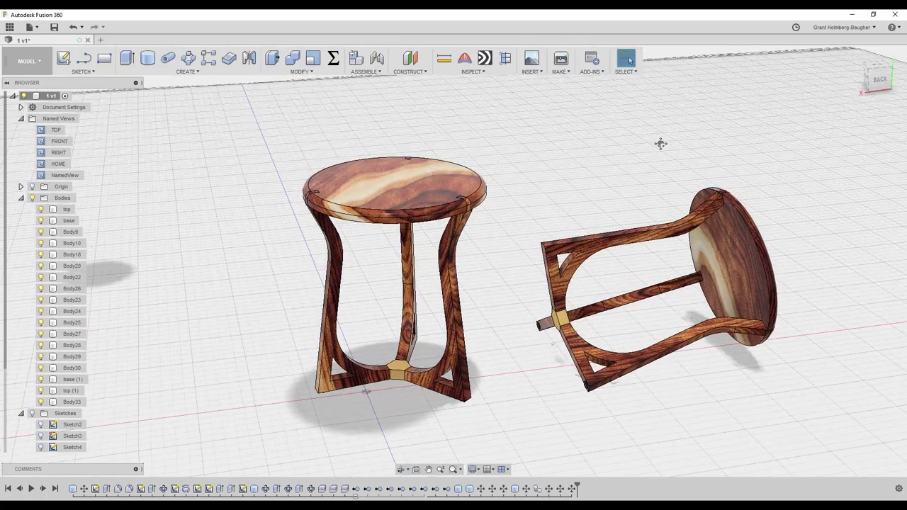
# Fillet the seat top's lower rim edge, then round further edges to about 1.45 in.
pyautogui.press('f')
pyautogui.click(473, 212)
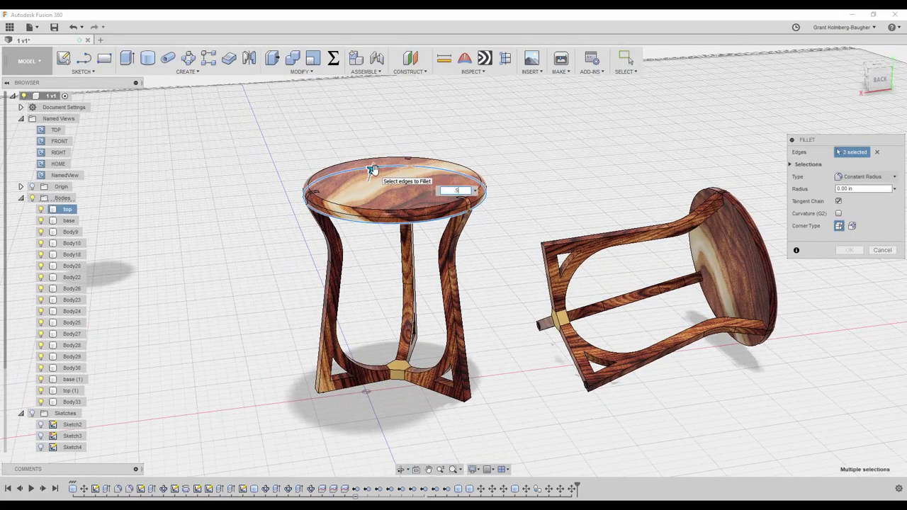
pyautogui.press('Return')
pyautogui.scroll(5, 425, 198)
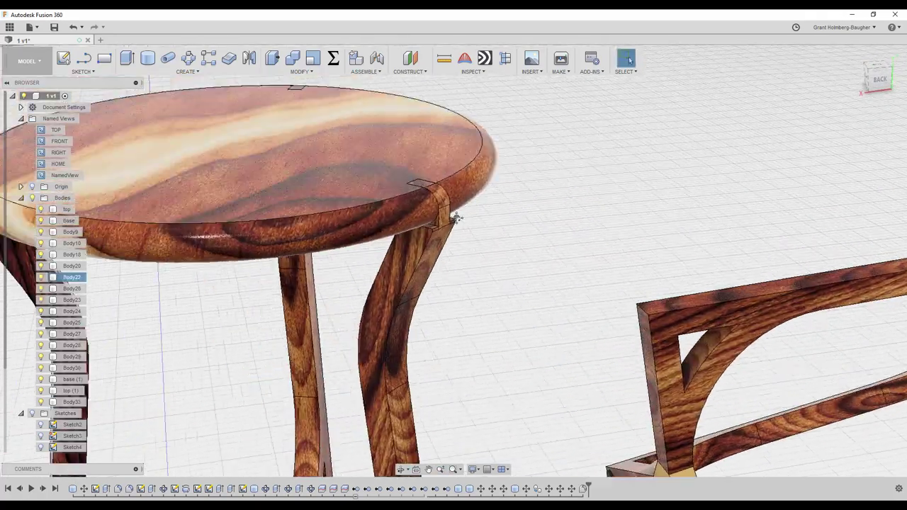
pyautogui.scroll(4, 443, 213)
pyautogui.press('f')
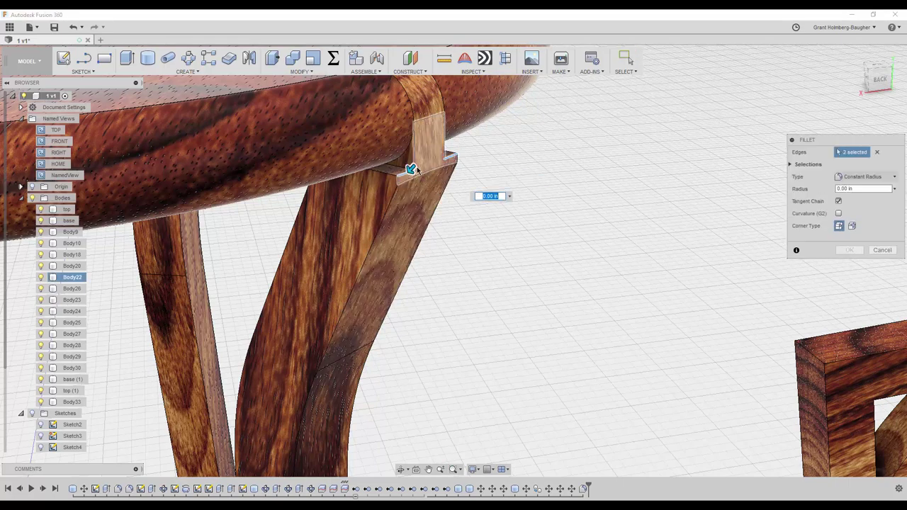
pyautogui.moveTo(417, 169)
pyautogui.mouseDown()
pyautogui.moveTo(367, 211)
pyautogui.moveTo(396, 177)
pyautogui.moveTo(408, 186)
pyautogui.mouseUp()
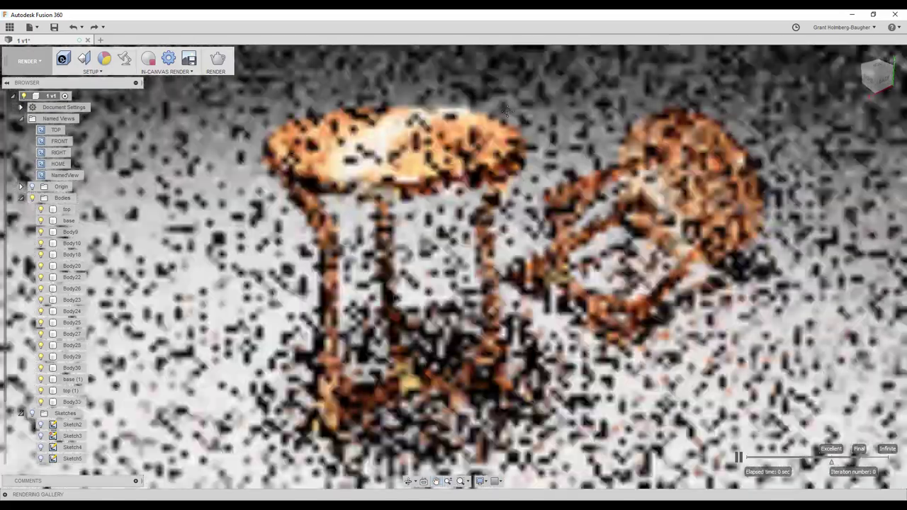
# Roll the timeline back to the earlier leg fillet and zoom in on the triangular brass hub.
pyautogui.press('a')
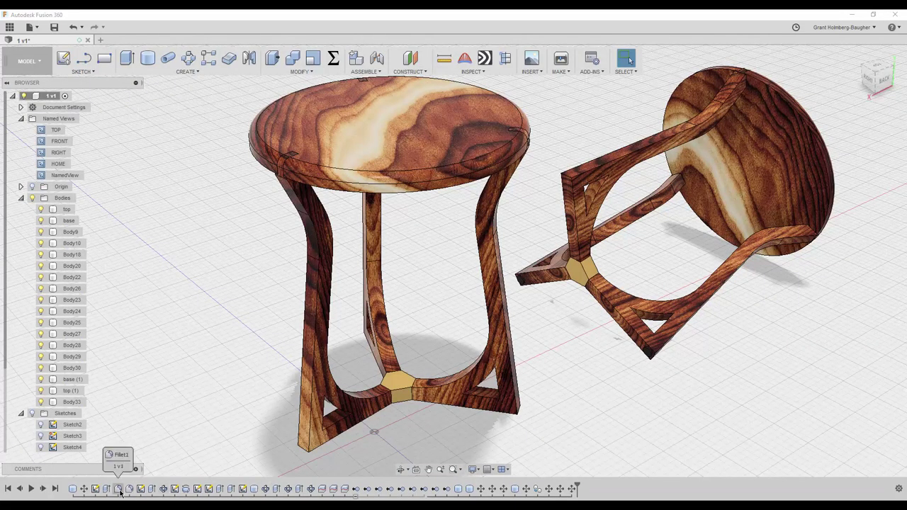
pyautogui.doubleClick(118, 489)
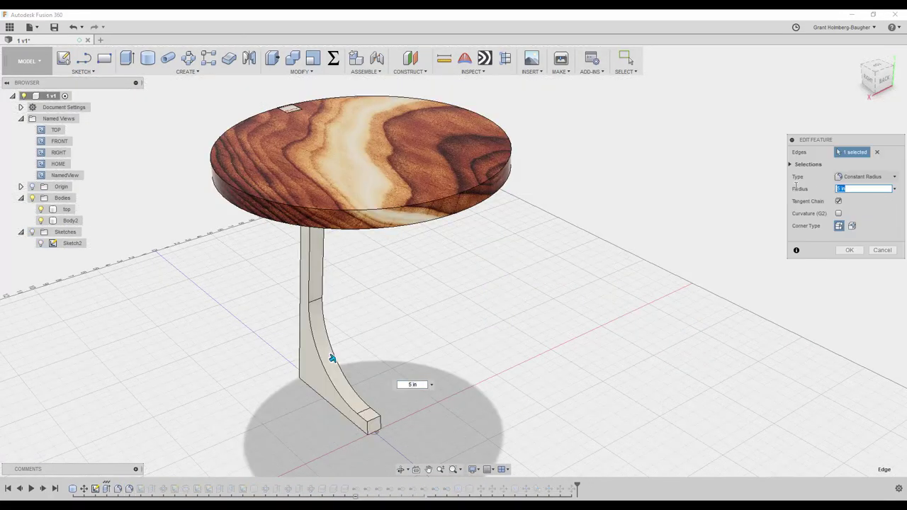
pyautogui.moveTo(429, 345); pyautogui.dragTo(457, 282)
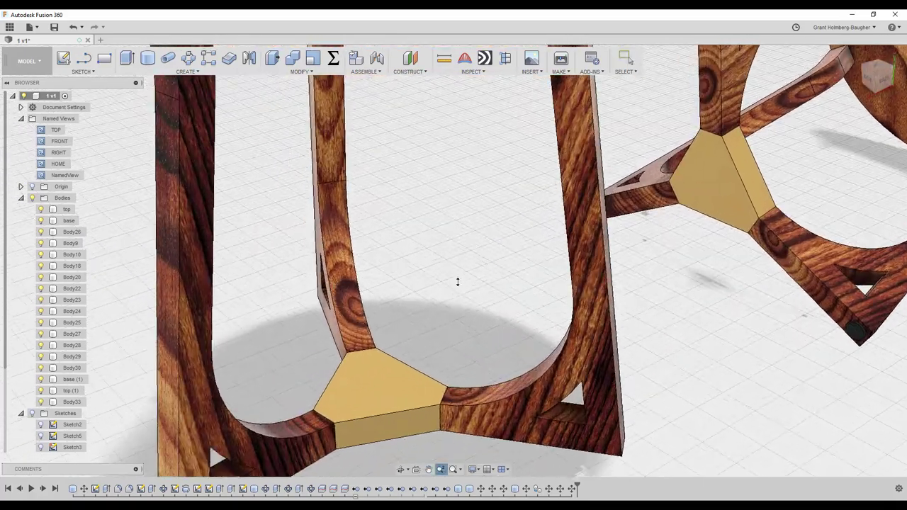
pyautogui.scroll(-5, 551, 178)
pyautogui.scroll(-3, 518, 180)
pyautogui.press('r')
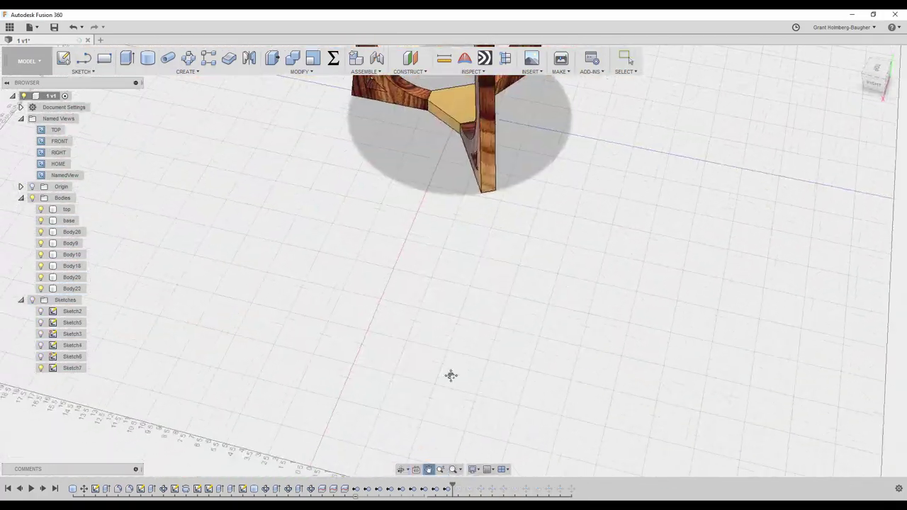
pyautogui.scroll(5, 451, 354)
# On a new sketch on the hub face, draw a 0.50 by 1.00 in tenon outline with lines.
pyautogui.scroll(3, 448, 307)
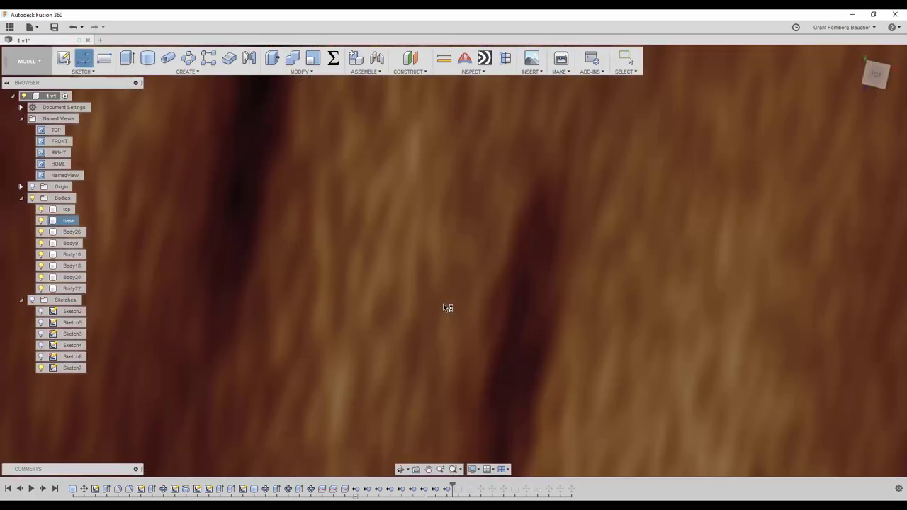
pyautogui.click(448, 307)
pyautogui.click(430, 312)
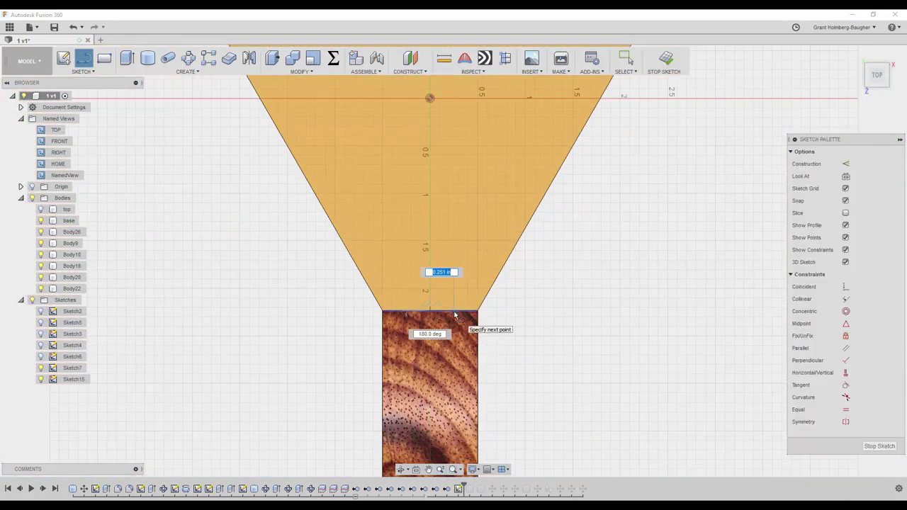
pyautogui.press('Return')
pyautogui.moveTo(451, 190); pyautogui.dragTo(452, 256, button='middle')
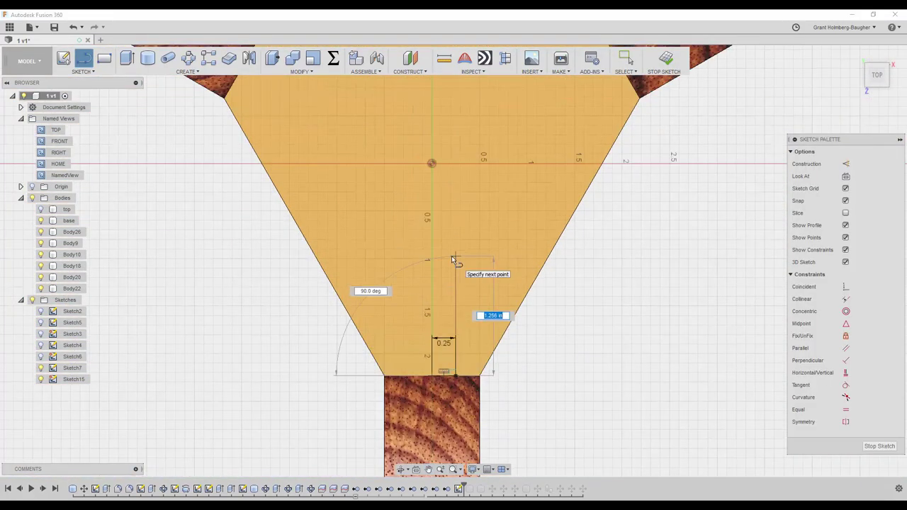
pyautogui.write('1')
pyautogui.press('Return')
pyautogui.rightClick(601, 327)
pyautogui.click(598, 313)
pyautogui.click(456, 281)
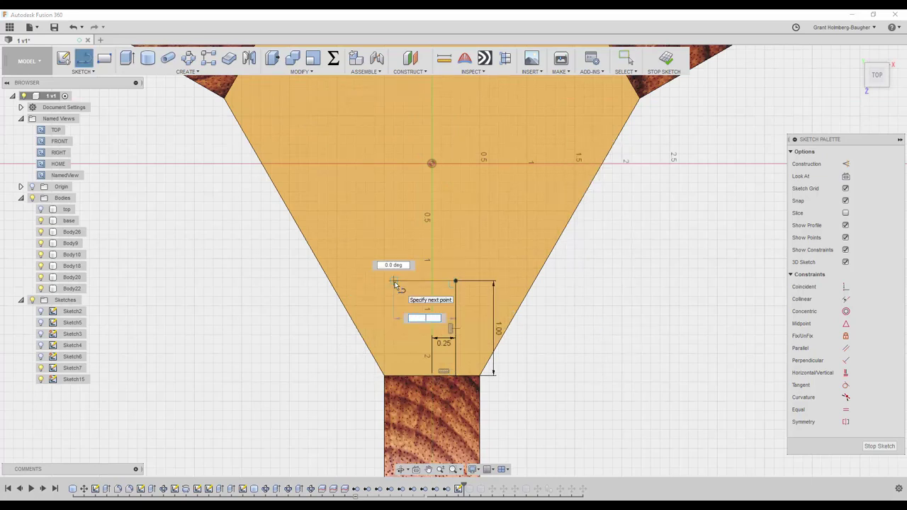
pyautogui.press('Return')
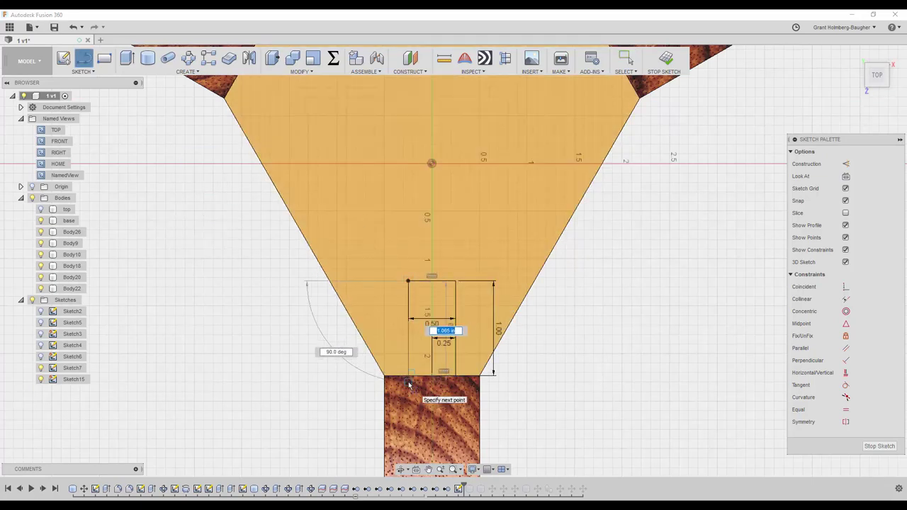
pyautogui.click(408, 375)
# Extrude the small rectangle profile as a cut to make a slot in the hub.
pyautogui.press('e')
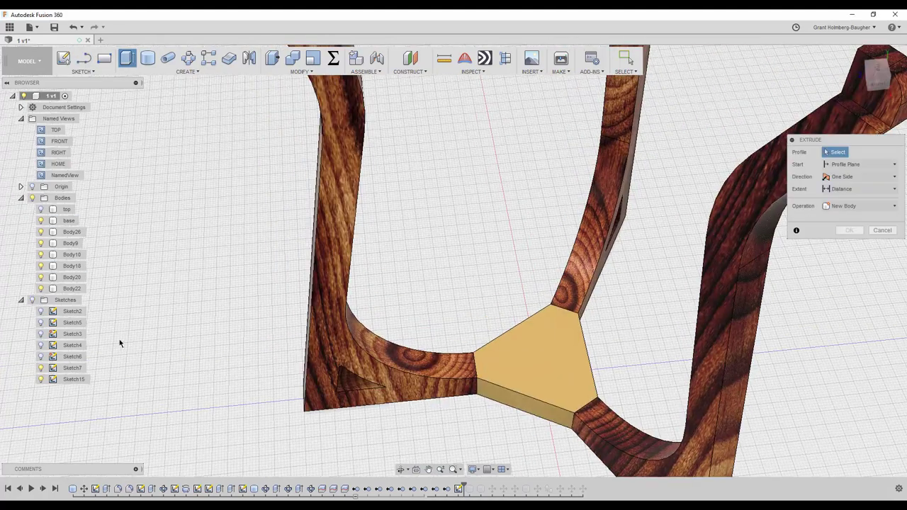
pyautogui.click(492, 366)
pyautogui.rightClick(469, 295)
pyautogui.click(470, 265)
# Circular-pattern the slot cut three times around the hub's centre axis.
pyautogui.click(187, 57)
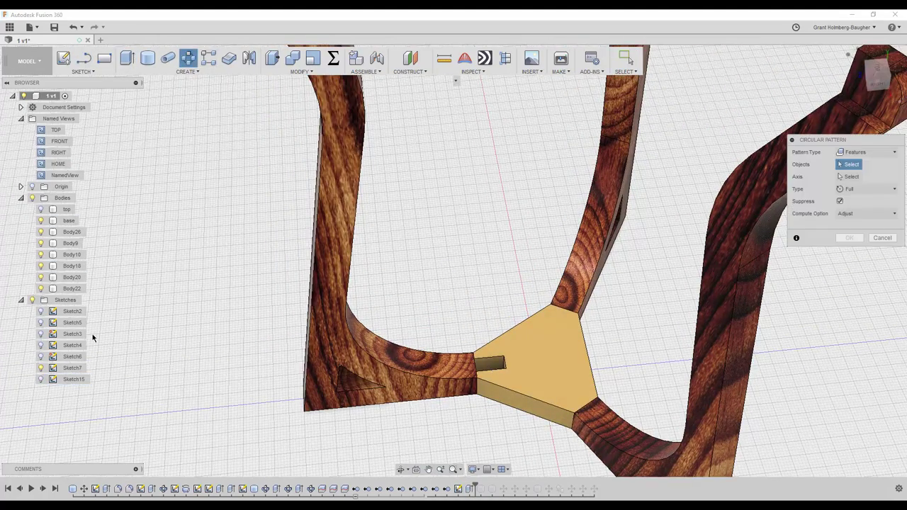
pyautogui.click(482, 489)
pyautogui.click(603, 263)
pyautogui.press('Return')
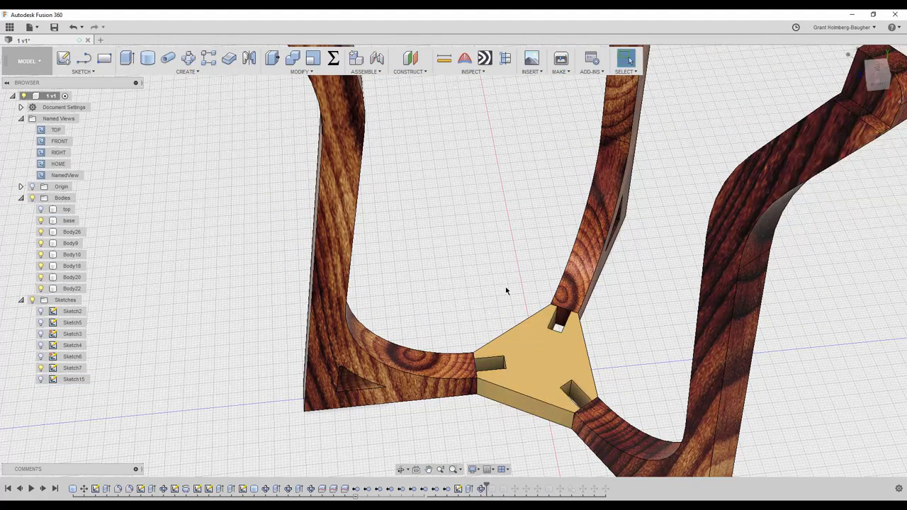
# Press Pull the slot's face into a new tenon body.
pyautogui.press('q')
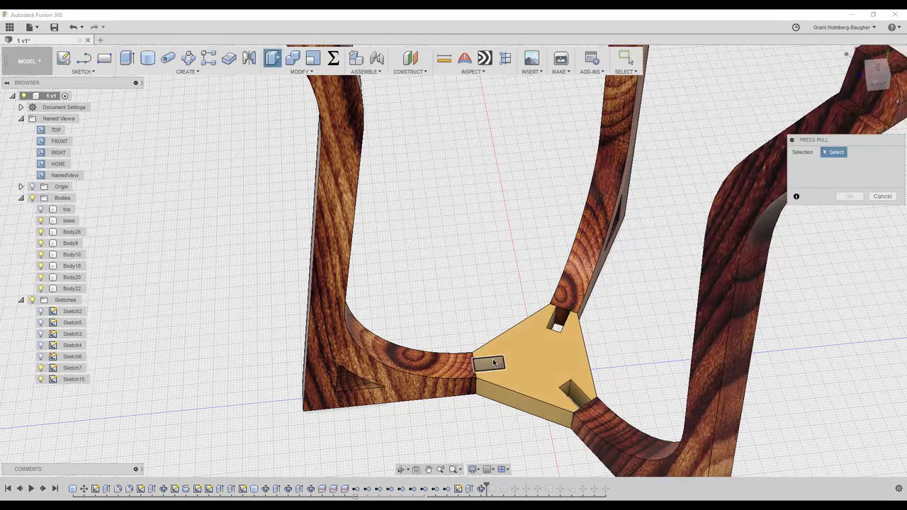
pyautogui.click(494, 363)
pyautogui.click(850, 228)
pyautogui.click(815, 247)
pyautogui.press('Return')
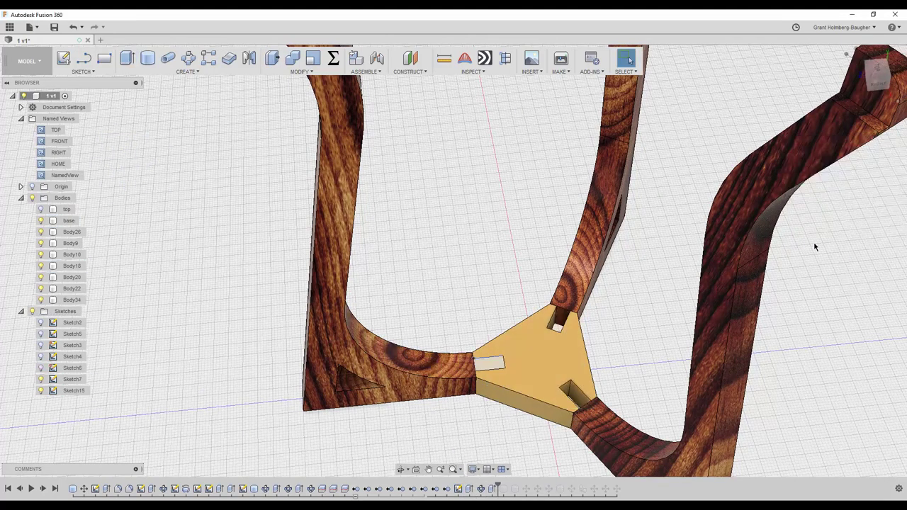
# Circular-pattern the tenon three times around the hub's centre, creating Body34 to Body36.
pyautogui.click(312, 57)
pyautogui.click(415, 340)
pyautogui.rightClick(439, 284)
pyautogui.press('Return')
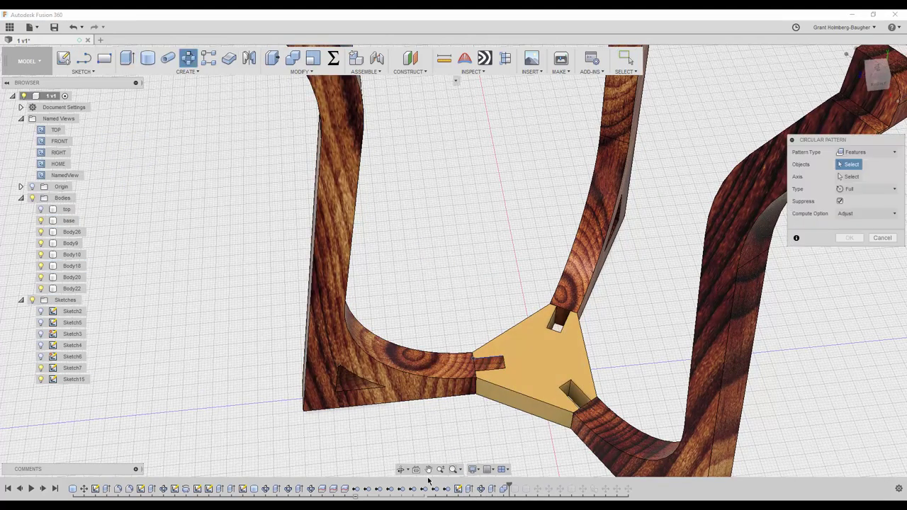
pyautogui.click(486, 364)
pyautogui.click(538, 332)
pyautogui.click(850, 237)
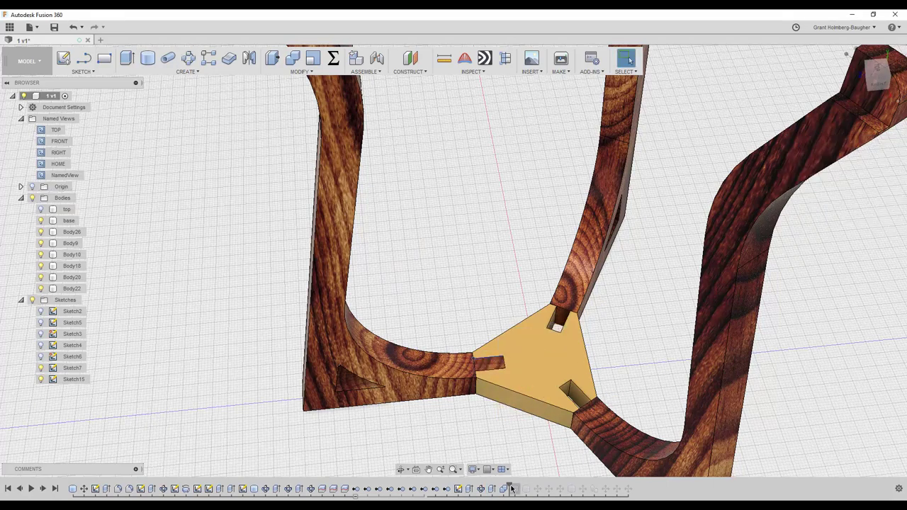
pyautogui.rightClick(511, 489)
pyautogui.click(488, 304)
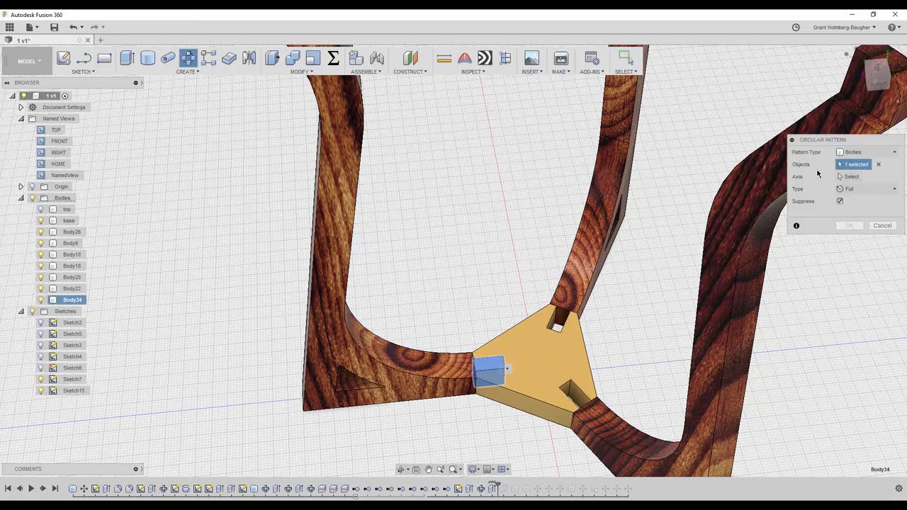
pyautogui.click(572, 399)
pyautogui.press('Return')
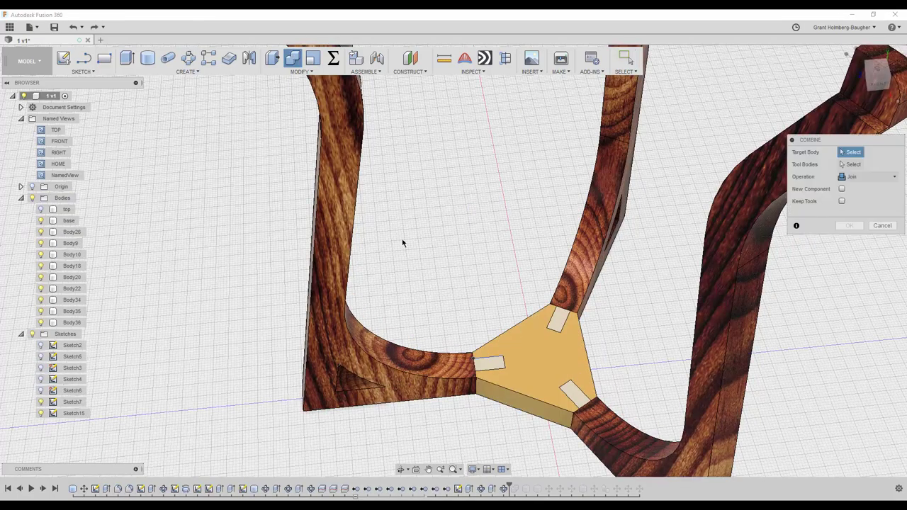
# Set the left leg as the Combine join target and add two tenons as tool bodies.
pyautogui.click(420, 370)
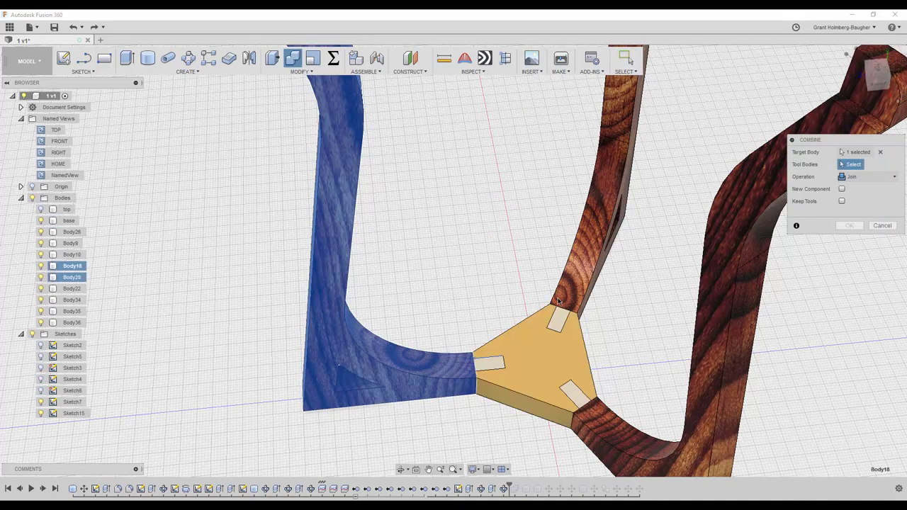
pyautogui.click(492, 368)
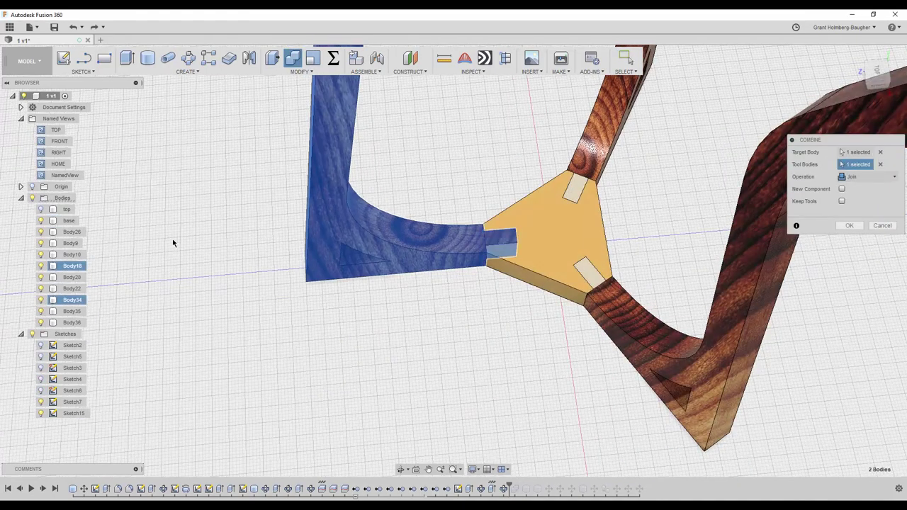
pyautogui.click(588, 274)
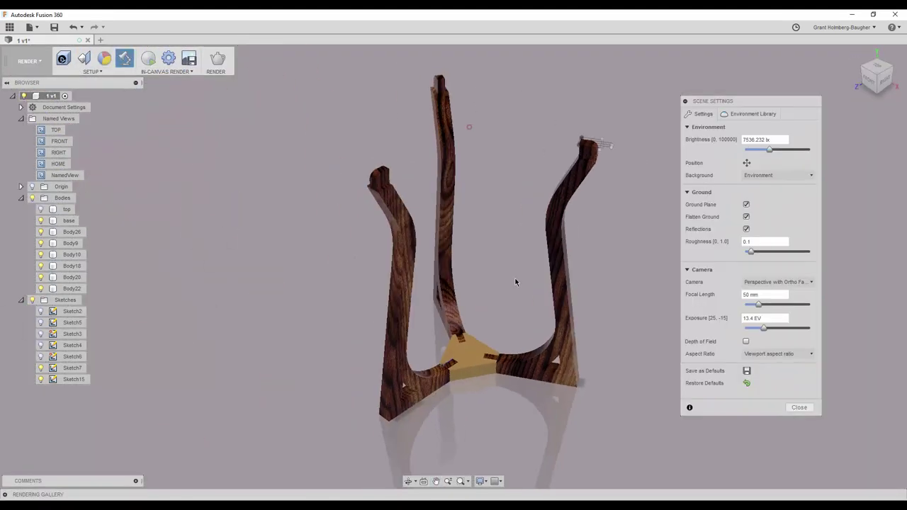
# Slide the walnut grain along the left leg using the texture map controls.
pyautogui.keyDown('shift'); pyautogui.moveTo(514, 279); pyautogui.dragTo(472, 273, button='middle'); pyautogui.keyUp('shift')
pyautogui.click(297, 312)
pyautogui.moveTo(247, 194)
pyautogui.mouseDown()
pyautogui.moveTo(362, 54)
pyautogui.moveTo(197, 125)
pyautogui.mouseUp()
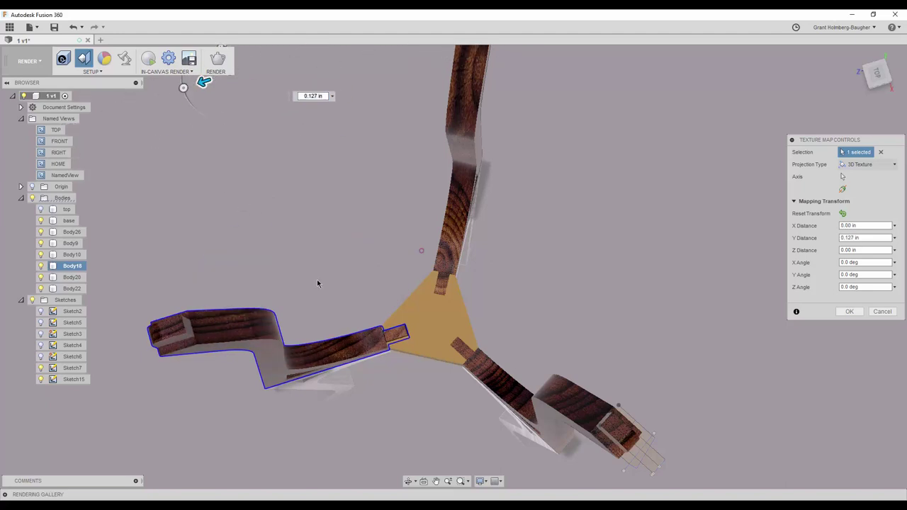
pyautogui.press('Return')
pyautogui.click(124, 58)
pyautogui.press('Return')
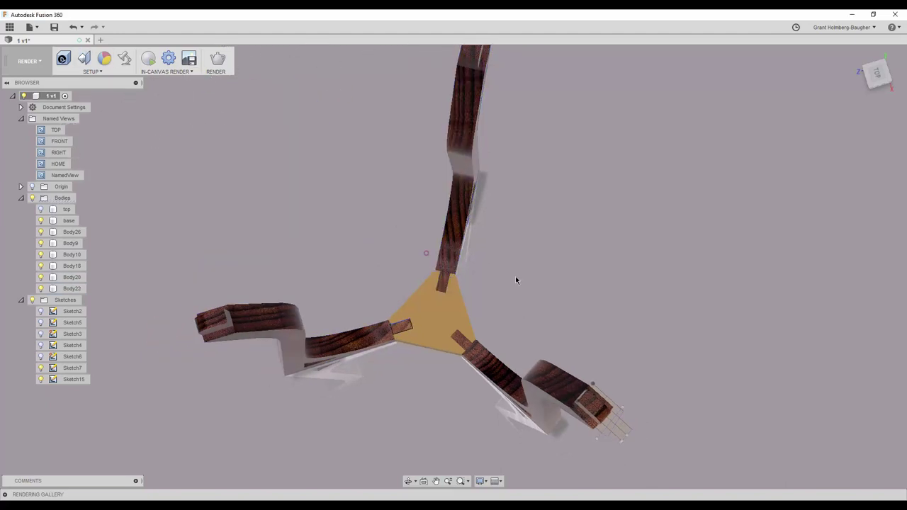
# Shift the wood grain sideways on a second leg so the two legs differ.
pyautogui.moveTo(515, 276)
pyautogui.keyDown('shift'); pyautogui.mouseDown(button='middle')
pyautogui.moveTo(529, 310)
pyautogui.moveTo(276, 251)
pyautogui.mouseUp(button='middle'); pyautogui.keyUp('shift')
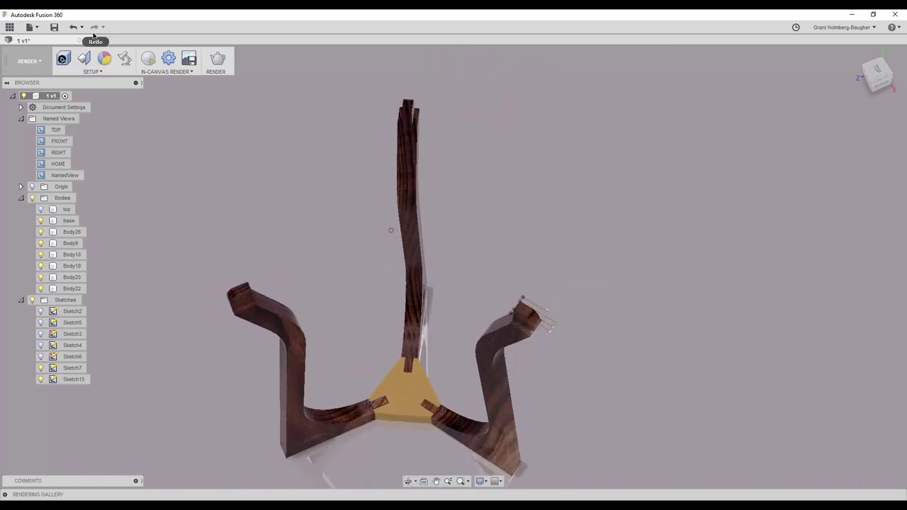
pyautogui.click(84, 58)
pyautogui.click(518, 362)
pyautogui.moveTo(488, 265); pyautogui.dragTo(551, 142)
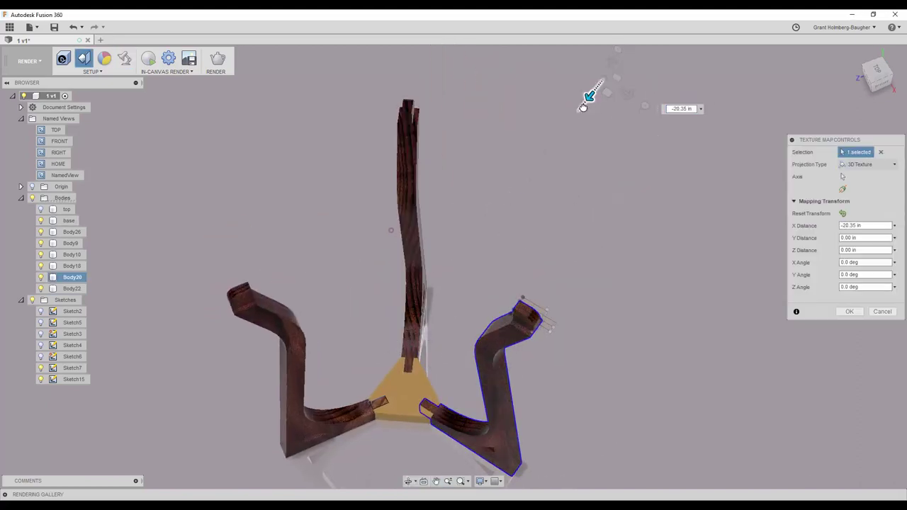
pyautogui.press('Return')
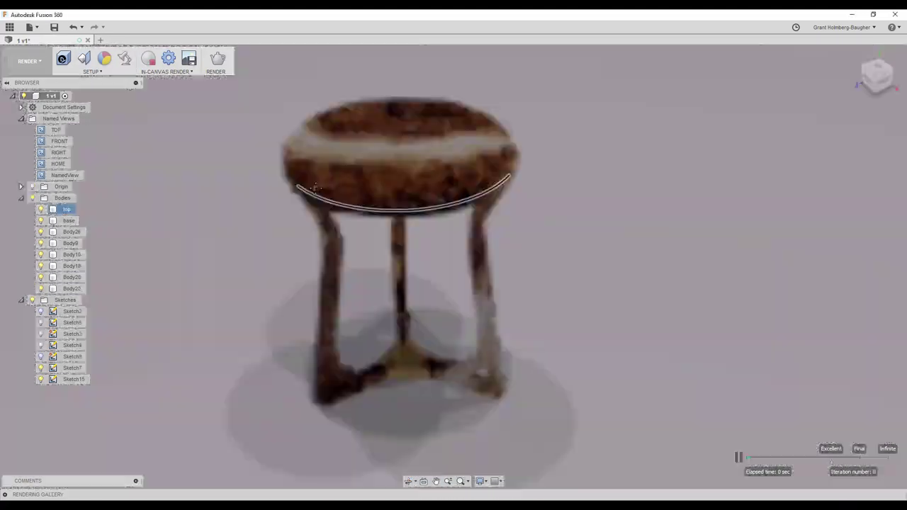
# Return to modelling and delete the copied stool's features from the timeline.
pyautogui.click(28, 61)
pyautogui.click(24, 81)
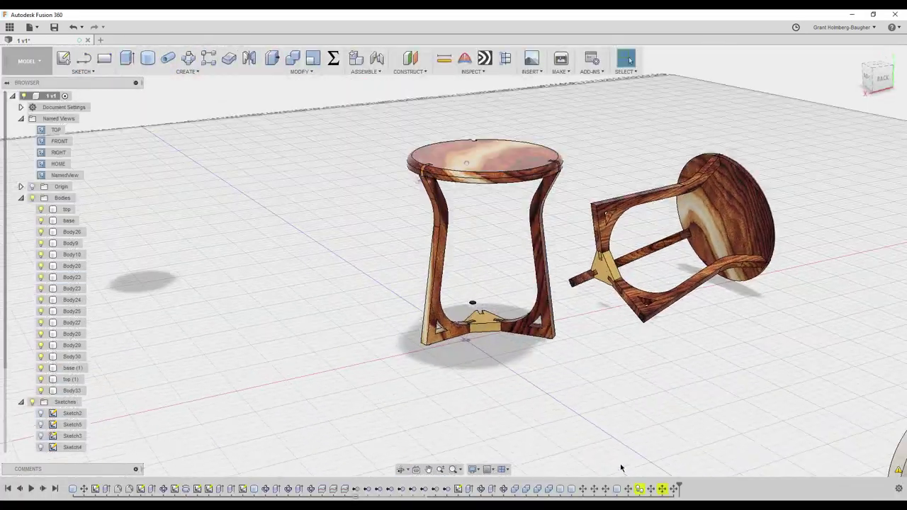
pyautogui.click(640, 489)
pyautogui.rightClick(639, 489)
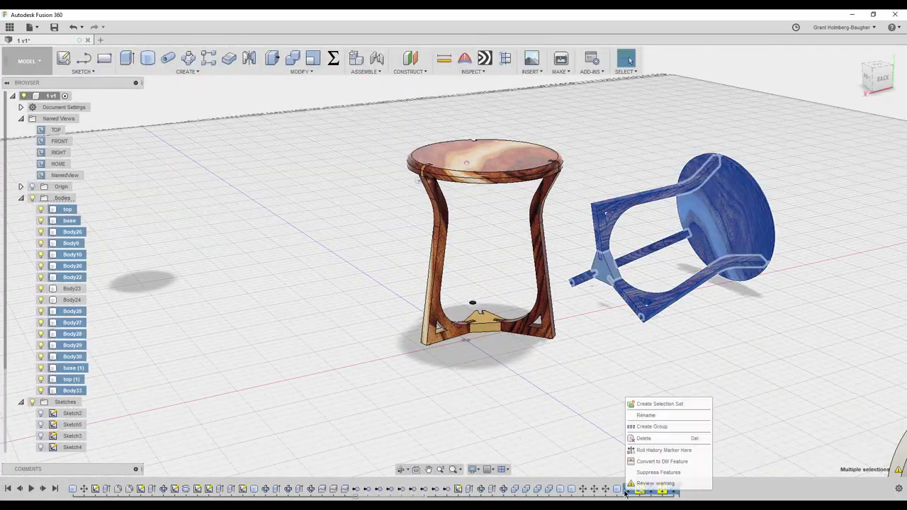
pyautogui.click(659, 438)
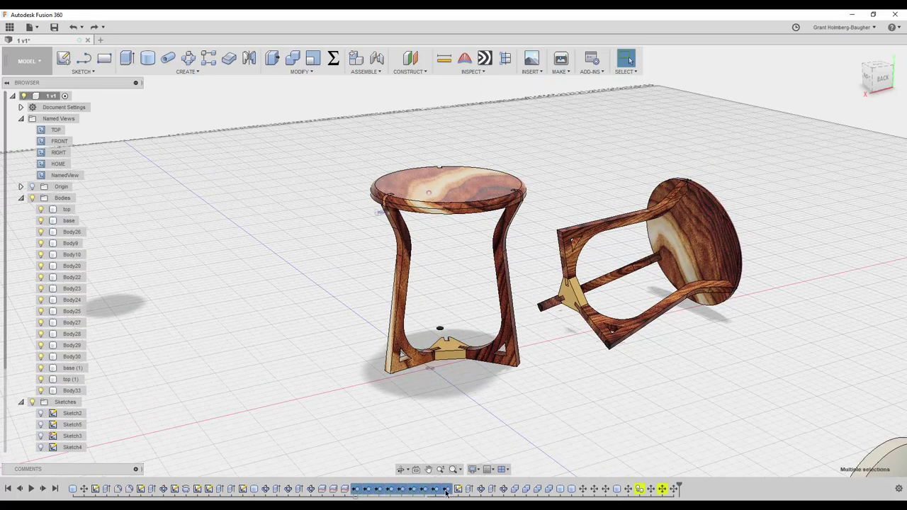
pyautogui.press('Delete')
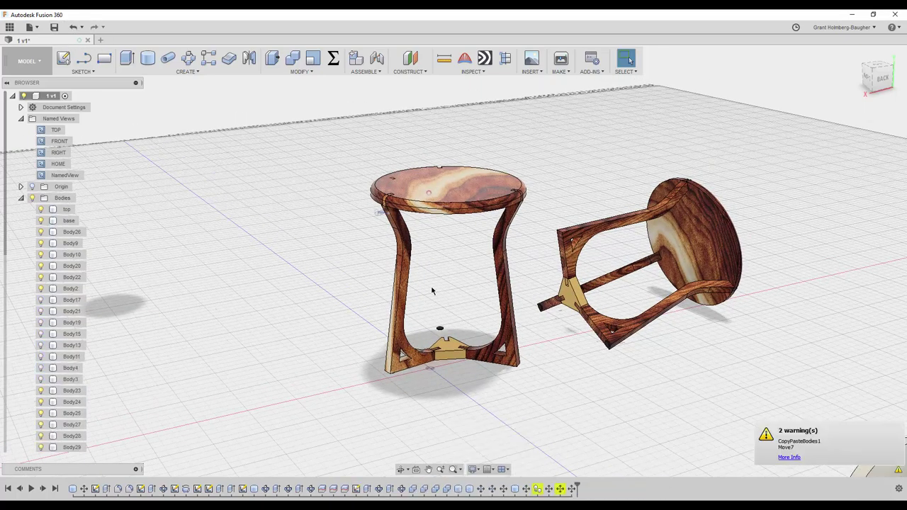
# Cancel the circular pattern on Body11–Body17, then delete it and the later history features.
pyautogui.scroll(2, 432, 291)
pyautogui.moveTo(59, 312); pyautogui.dragTo(67, 359)
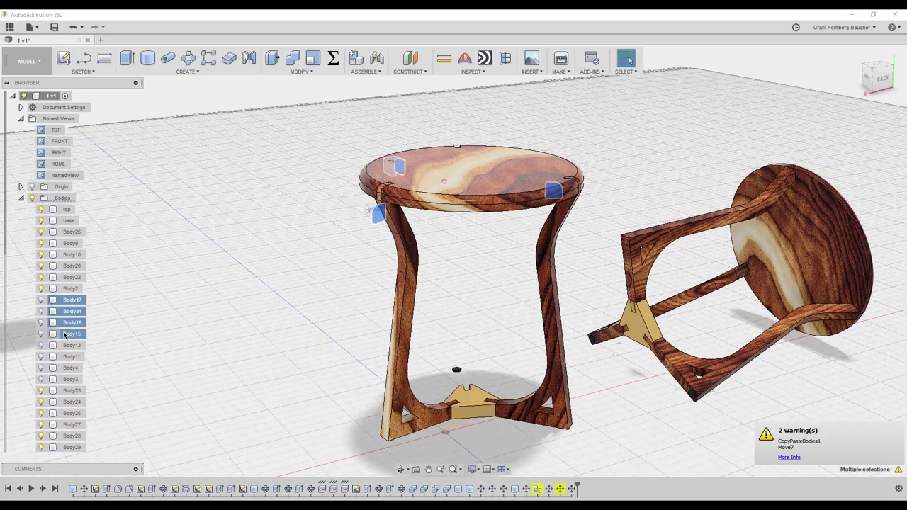
pyautogui.rightClick(70, 381)
pyautogui.click(102, 314)
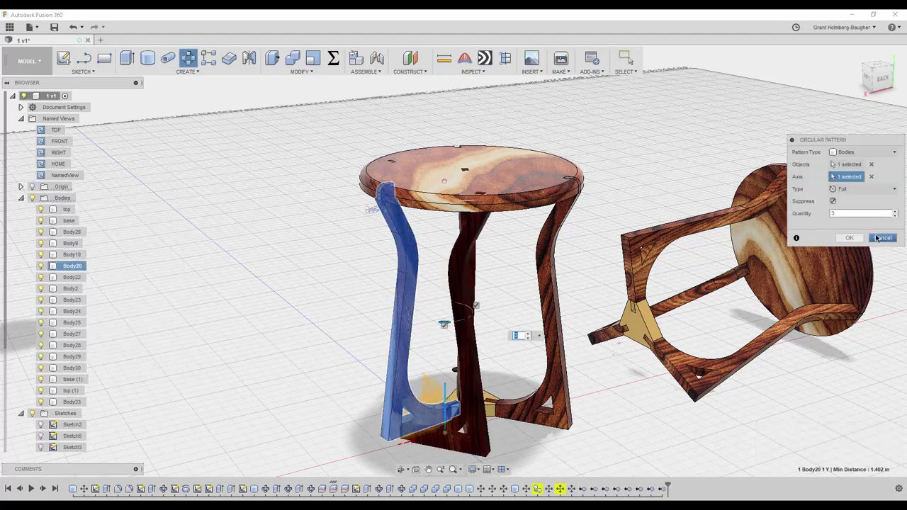
pyautogui.press('Escape')
pyautogui.press('Delete')
pyautogui.press('Return')
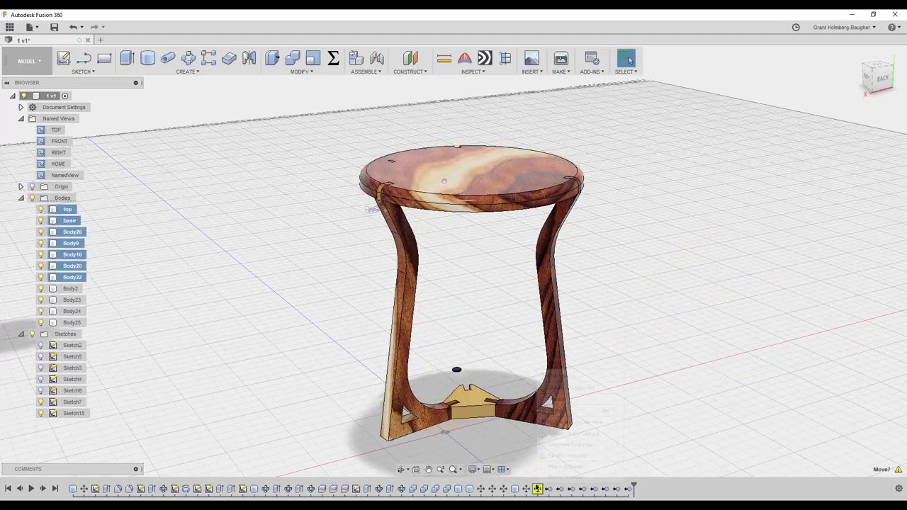
pyautogui.keyDown('shift'); pyautogui.click(537, 490); pyautogui.keyUp('shift')
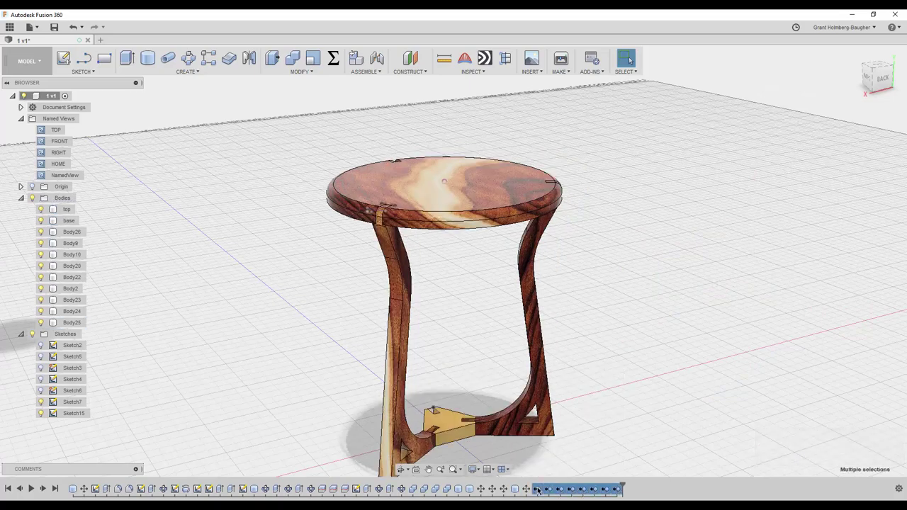
pyautogui.press('Delete')
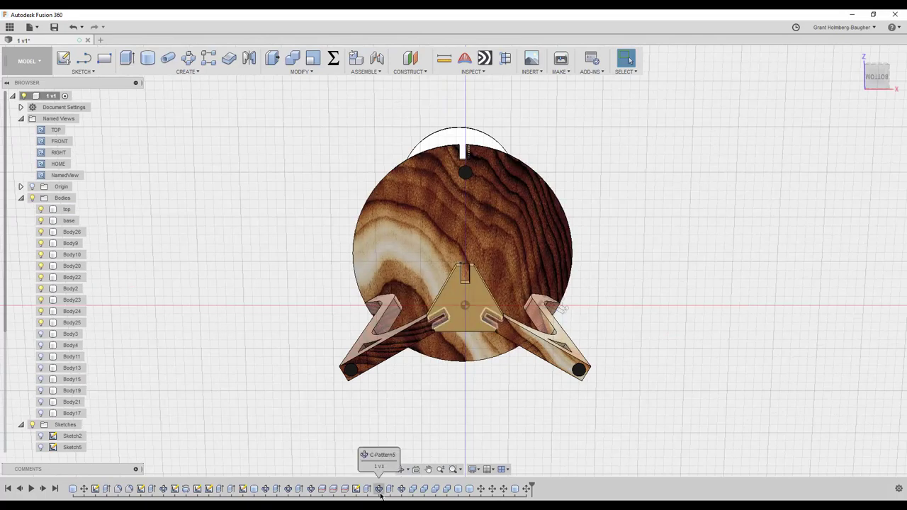
# Roll the timeline back to C-Pattern3, cancel the Combine edit, then roll forward to the end.
pyautogui.moveTo(531, 488); pyautogui.dragTo(427, 489)
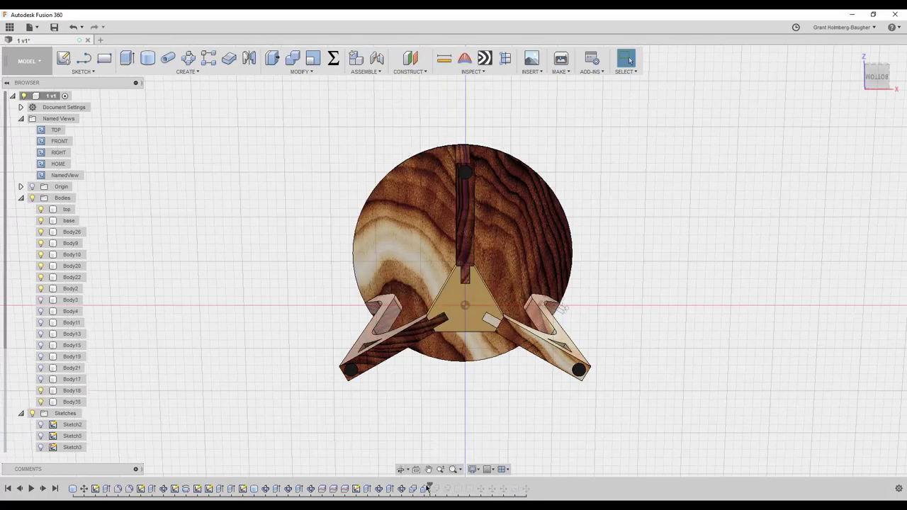
pyautogui.doubleClick(447, 488)
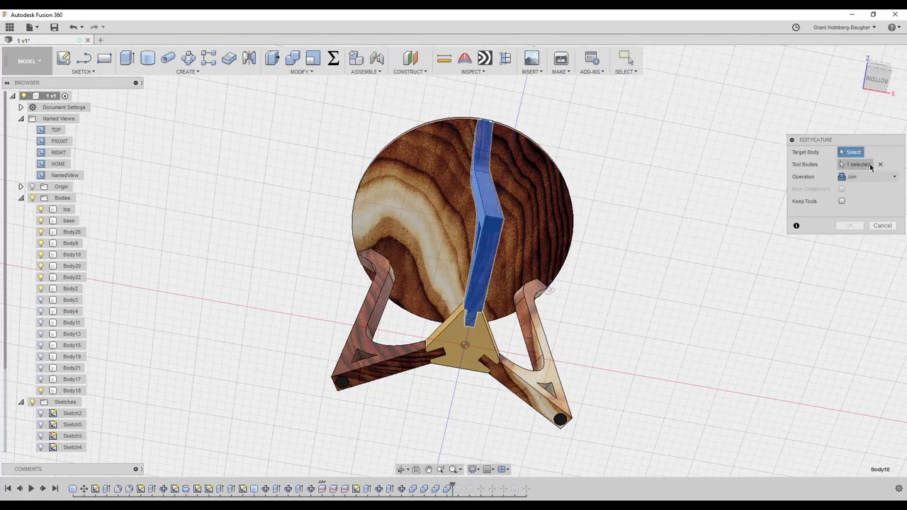
pyautogui.press('Escape')
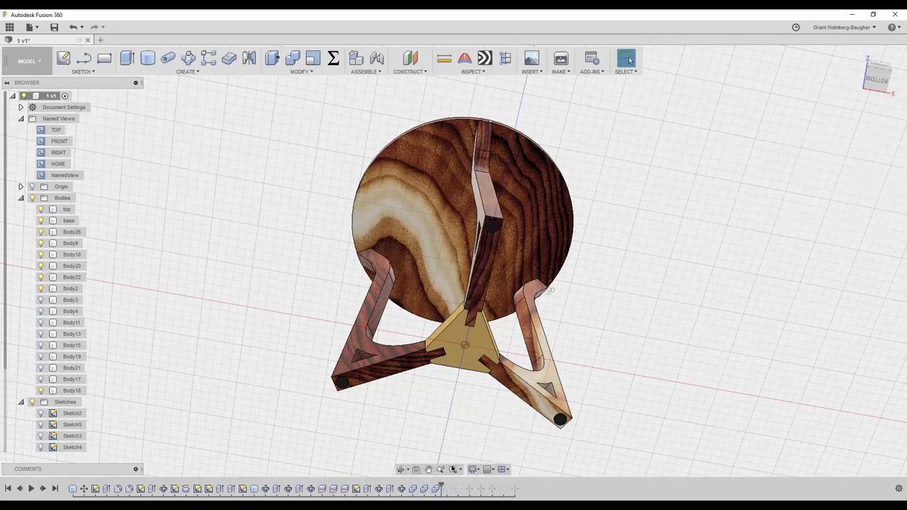
pyautogui.moveTo(439, 488); pyautogui.dragTo(518, 488)
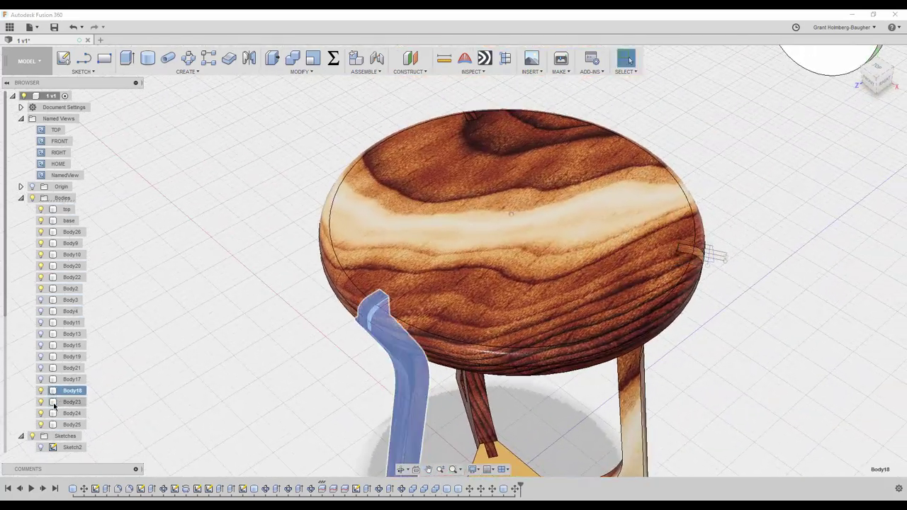
# Delete the joint blocks Body2 through Body17 from the bodies list.
pyautogui.click(51, 288)
pyautogui.keyDown('shift'); pyautogui.click(63, 368); pyautogui.keyUp('shift')
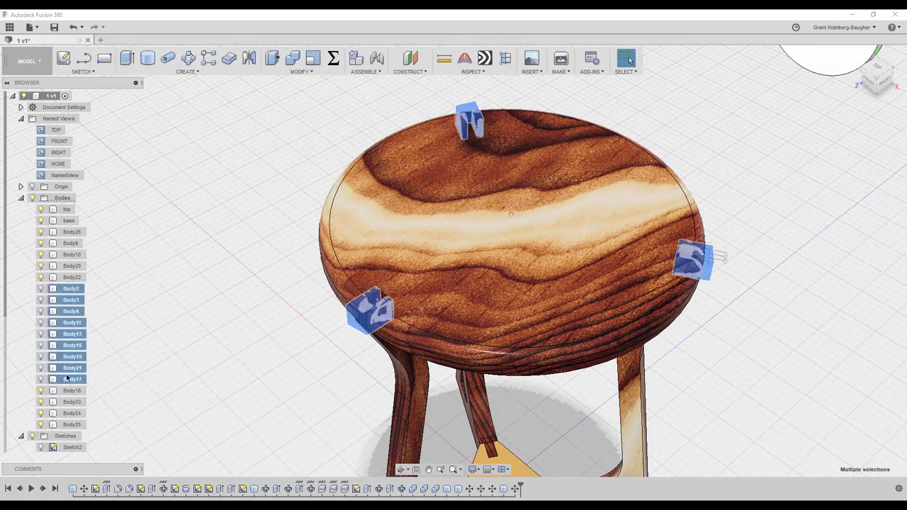
pyautogui.rightClick(68, 374)
pyautogui.click(105, 318)
pyautogui.keyDown('shift'); pyautogui.click(71, 379); pyautogui.keyUp('shift')
pyautogui.rightClick(59, 378)
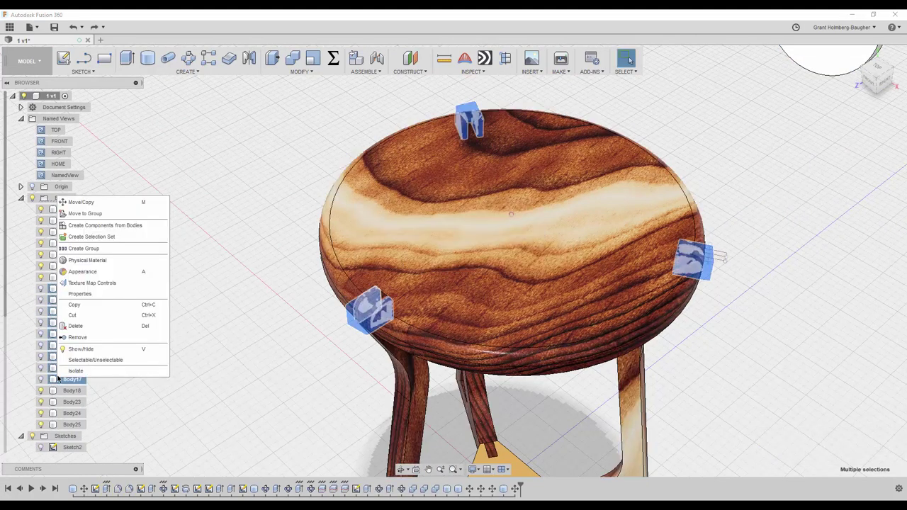
pyautogui.click(78, 338)
# Switch to the Render workspace and start an in-canvas render.
pyautogui.click(27, 61)
pyautogui.click(32, 114)
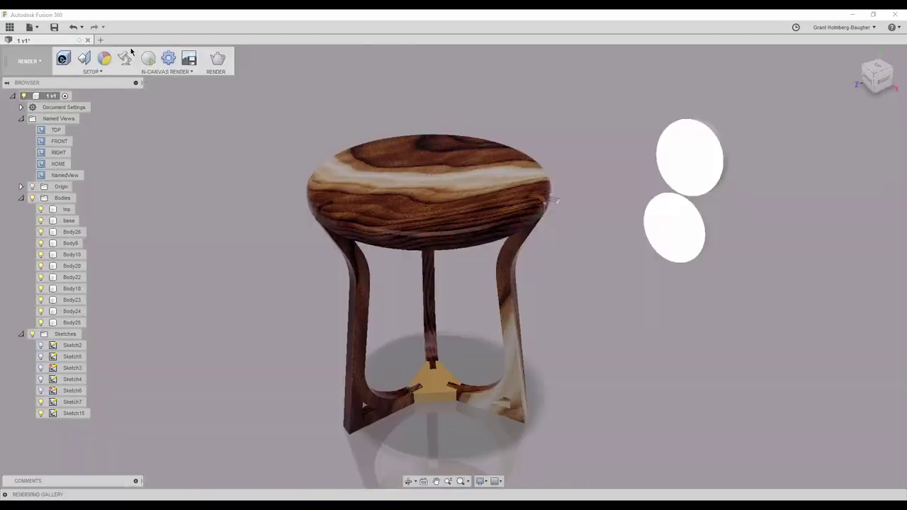
pyautogui.click(148, 58)
pyautogui.press('a')
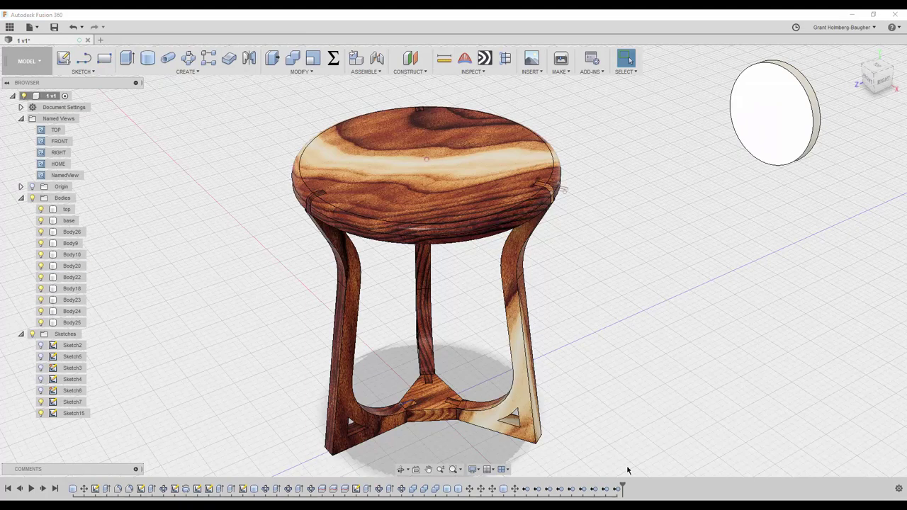
pyautogui.moveTo(626, 470); pyautogui.dragTo(615, 444, button='middle')
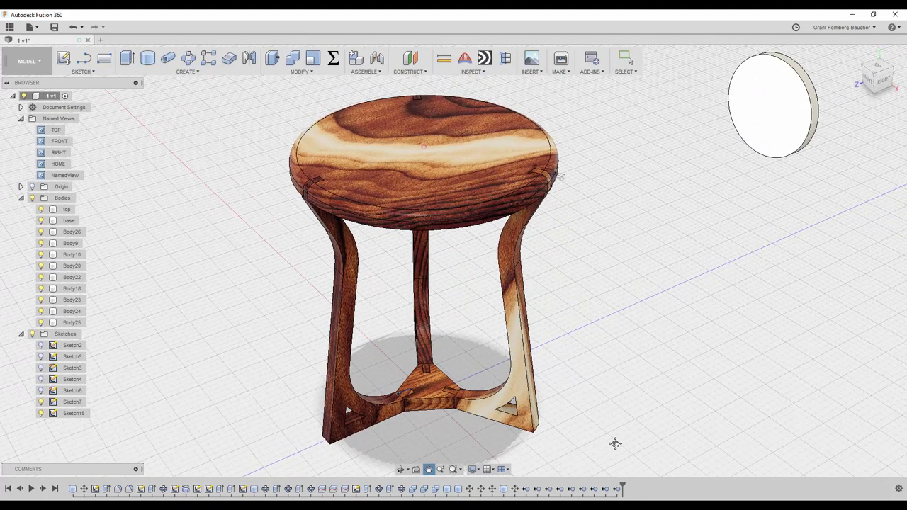
# Return to the Render workspace, close the Appearance panel, and orbit the table slightly.
pyautogui.click(27, 61)
pyautogui.click(28, 134)
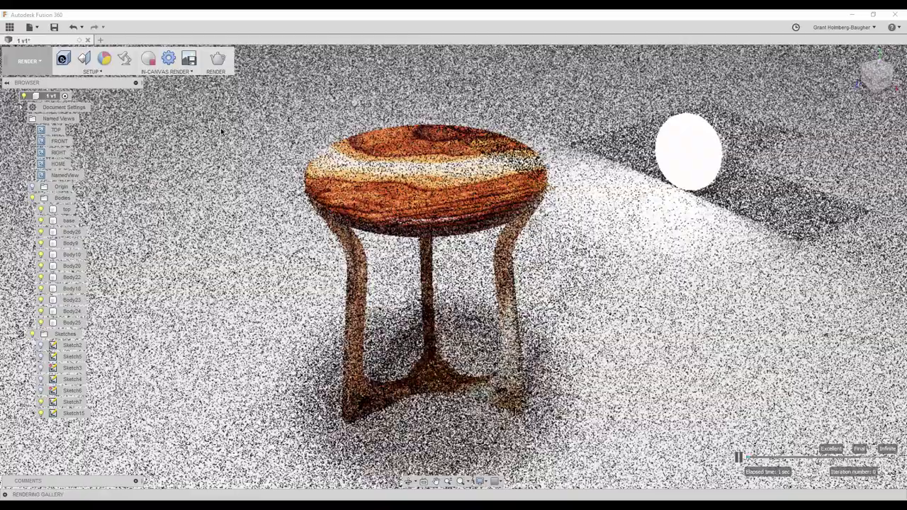
pyautogui.click(810, 425)
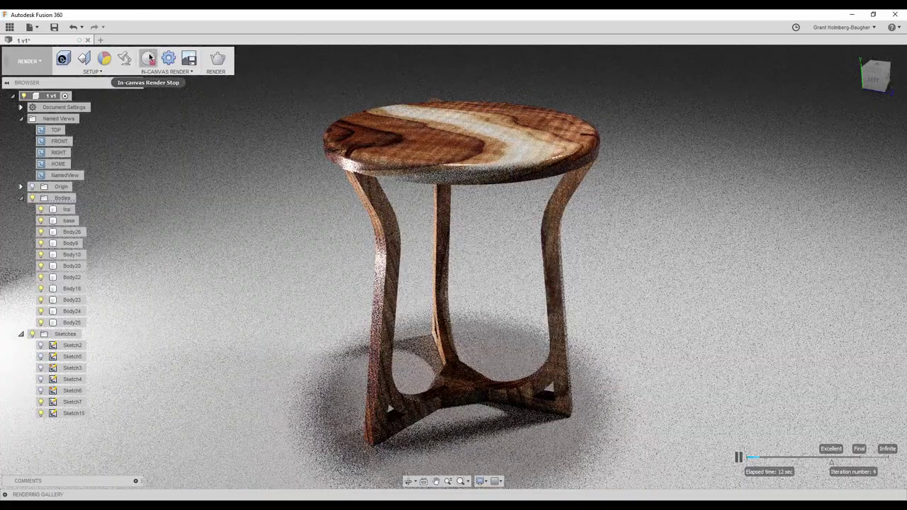
pyautogui.keyDown('shift'); pyautogui.moveTo(303, 113); pyautogui.dragTo(276, 161, button='middle'); pyautogui.keyUp('shift')
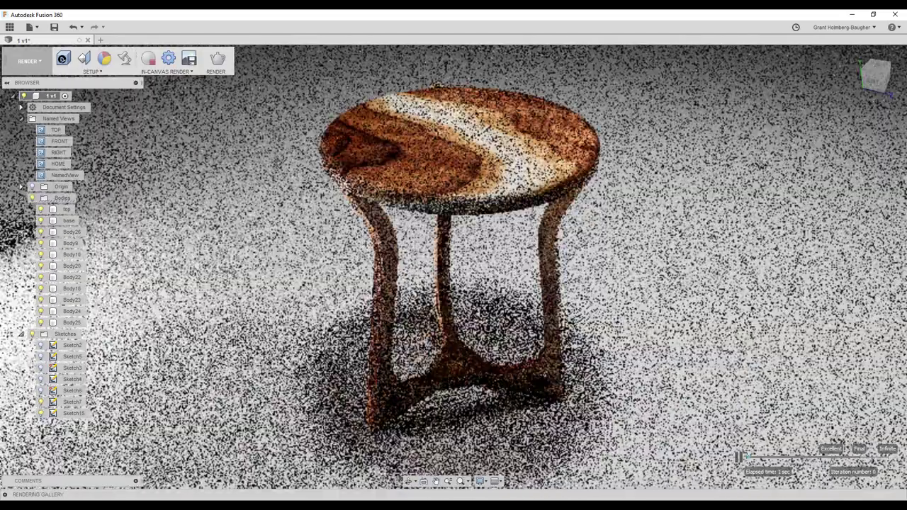
pyautogui.press('a')
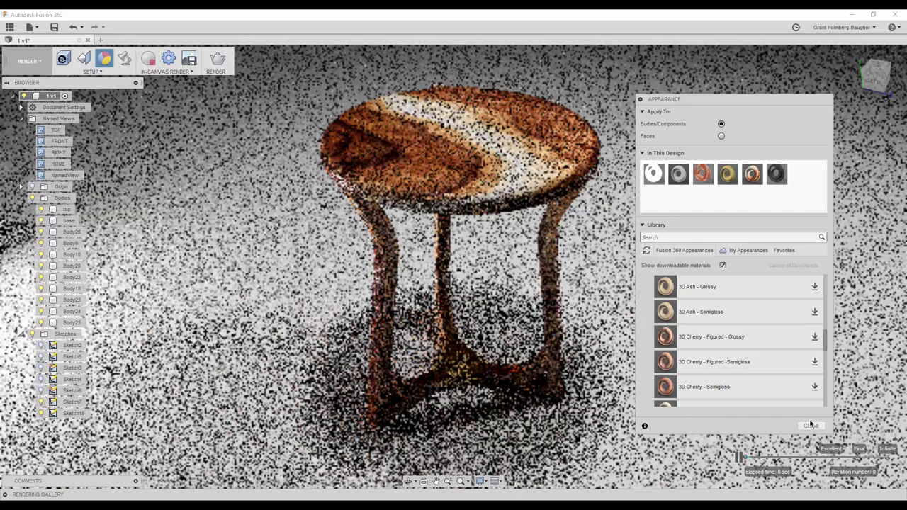
pyautogui.click(811, 425)
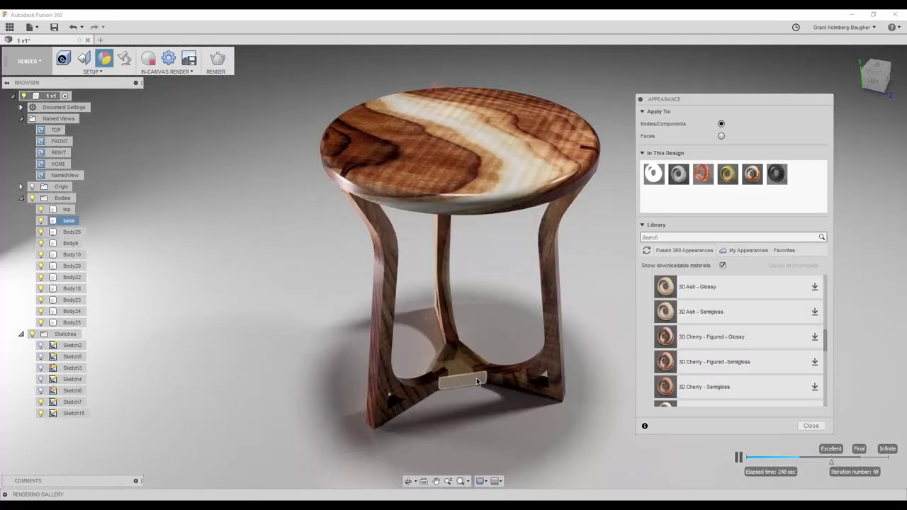
pyautogui.click(812, 426)
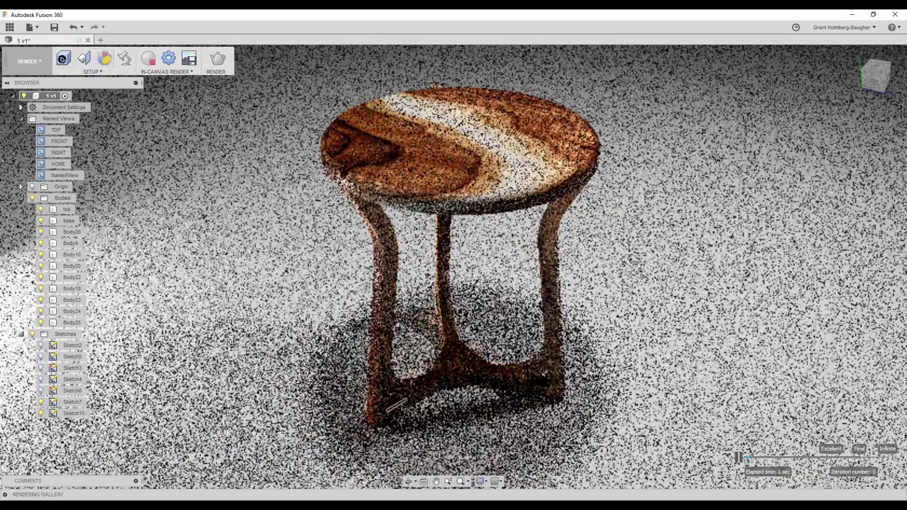
# Drag the texture manipulator to reposition the base hub's wood texture map.
pyautogui.click(84, 59)
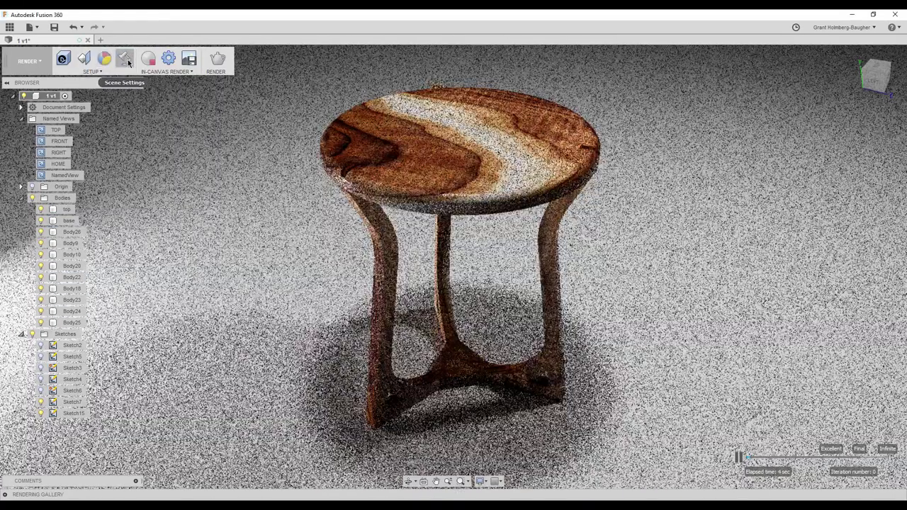
pyautogui.click(449, 367)
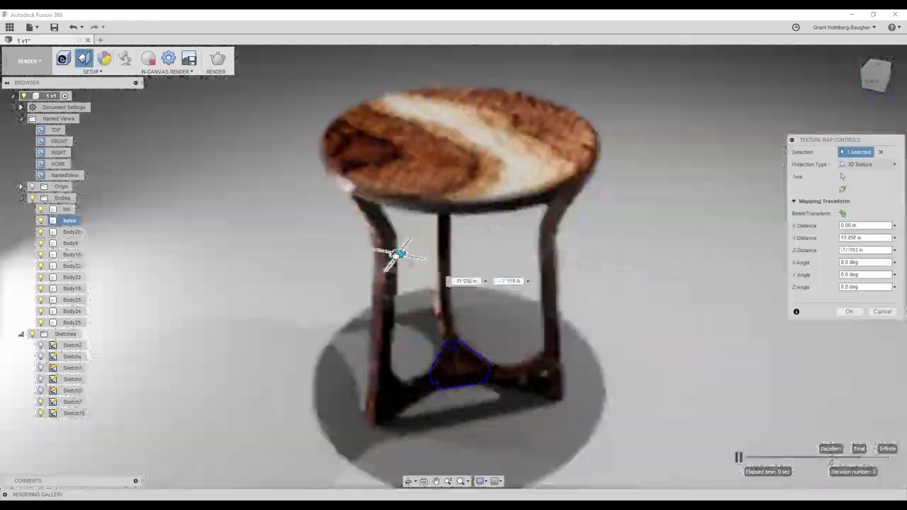
pyautogui.moveTo(401, 258); pyautogui.dragTo(578, 278)
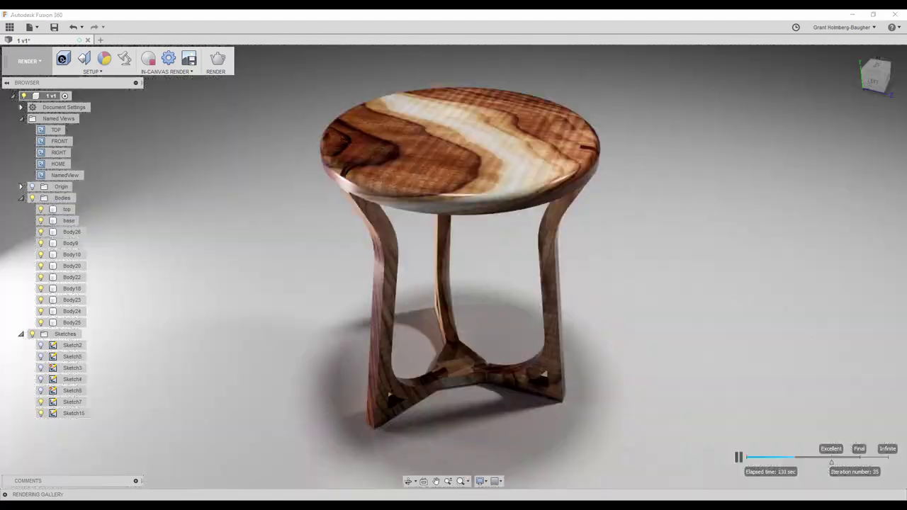